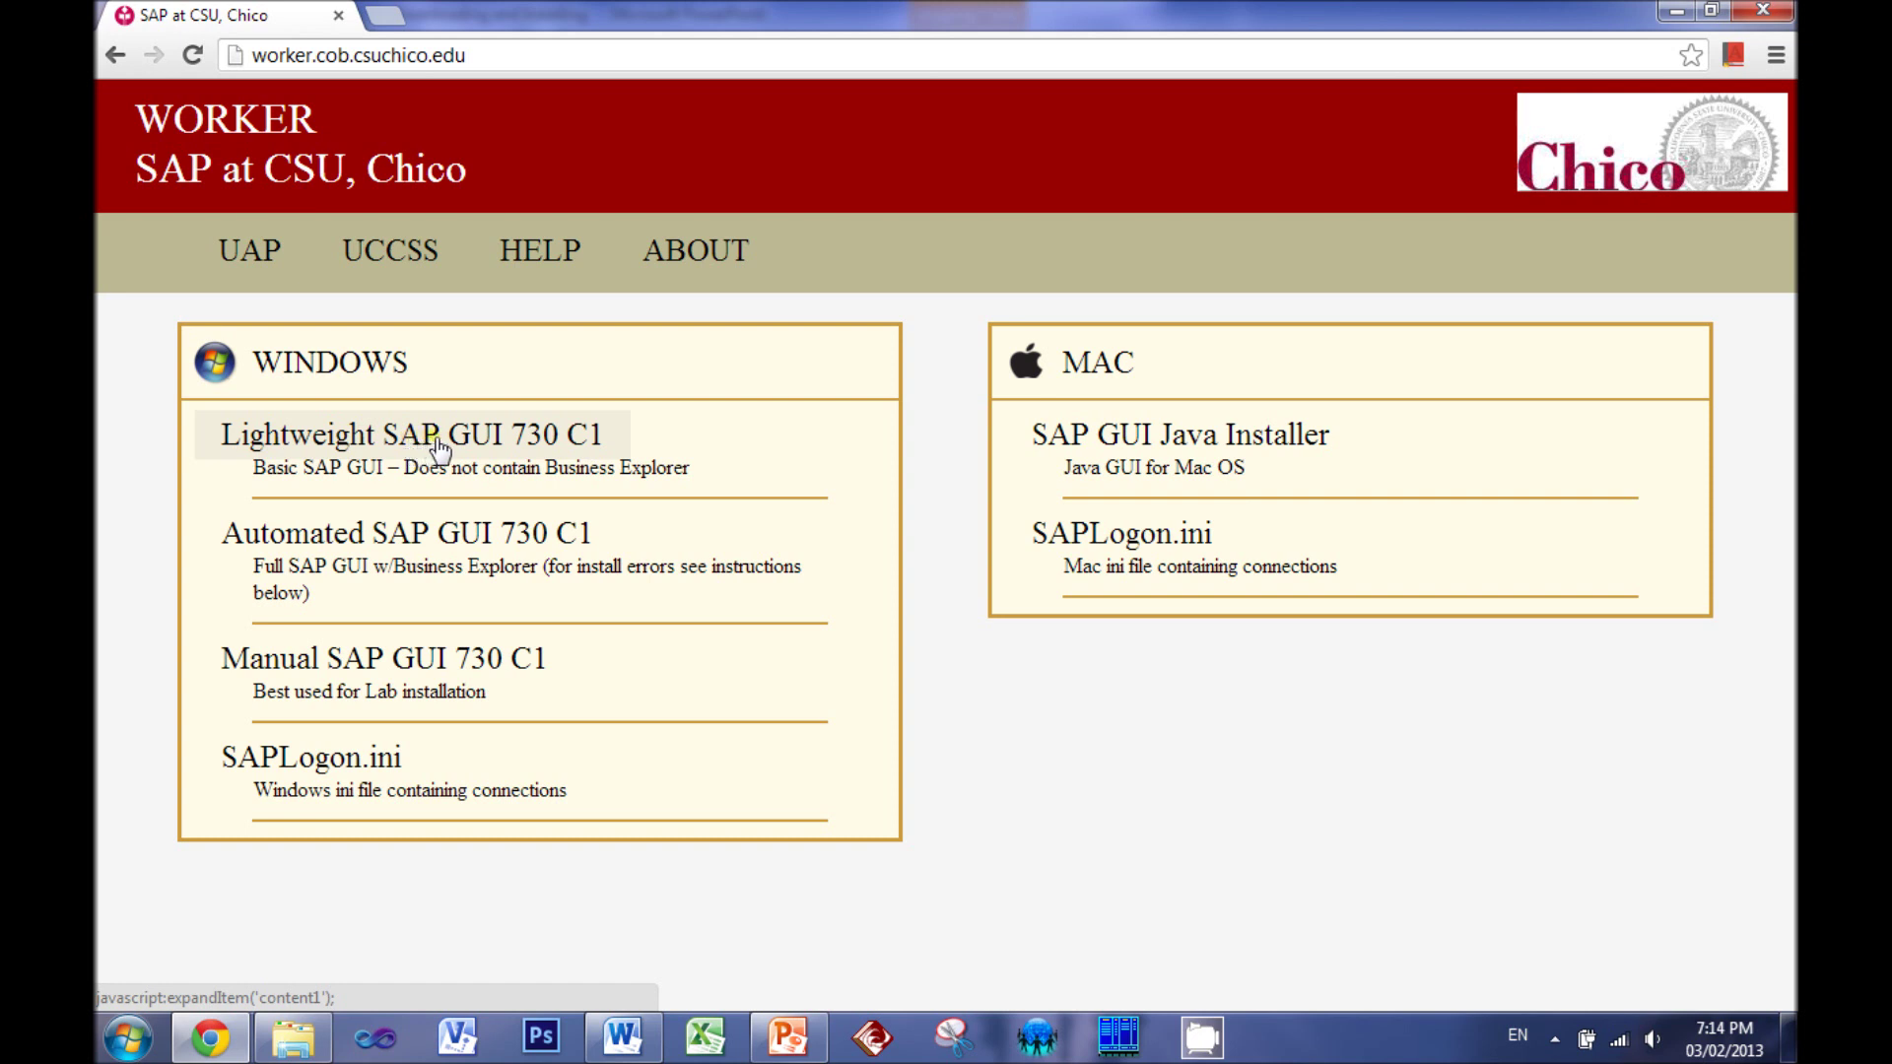
Request the download of Lightweight SAP GUI 730 C1 from the Windows section
{"action": "left_click", "coordinate": [524, 445]}
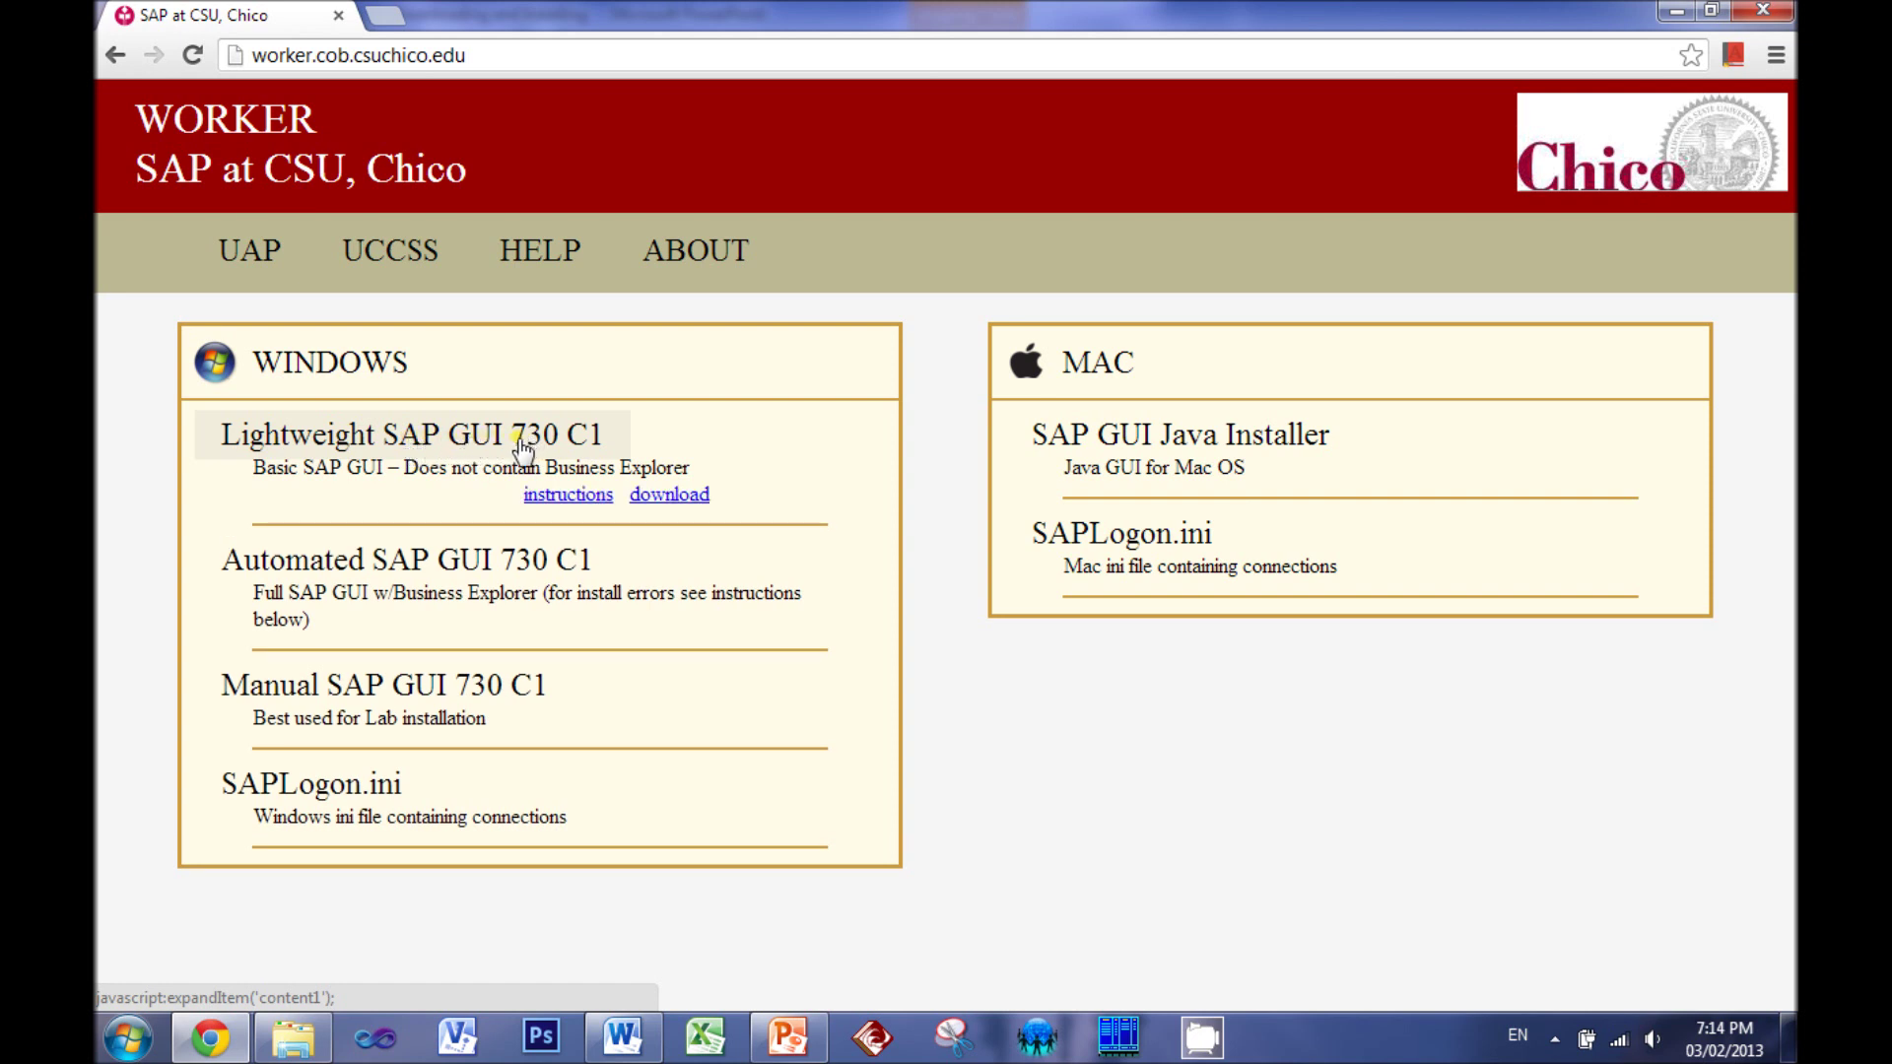
{"action": "left_click", "coordinate": [687, 494]}
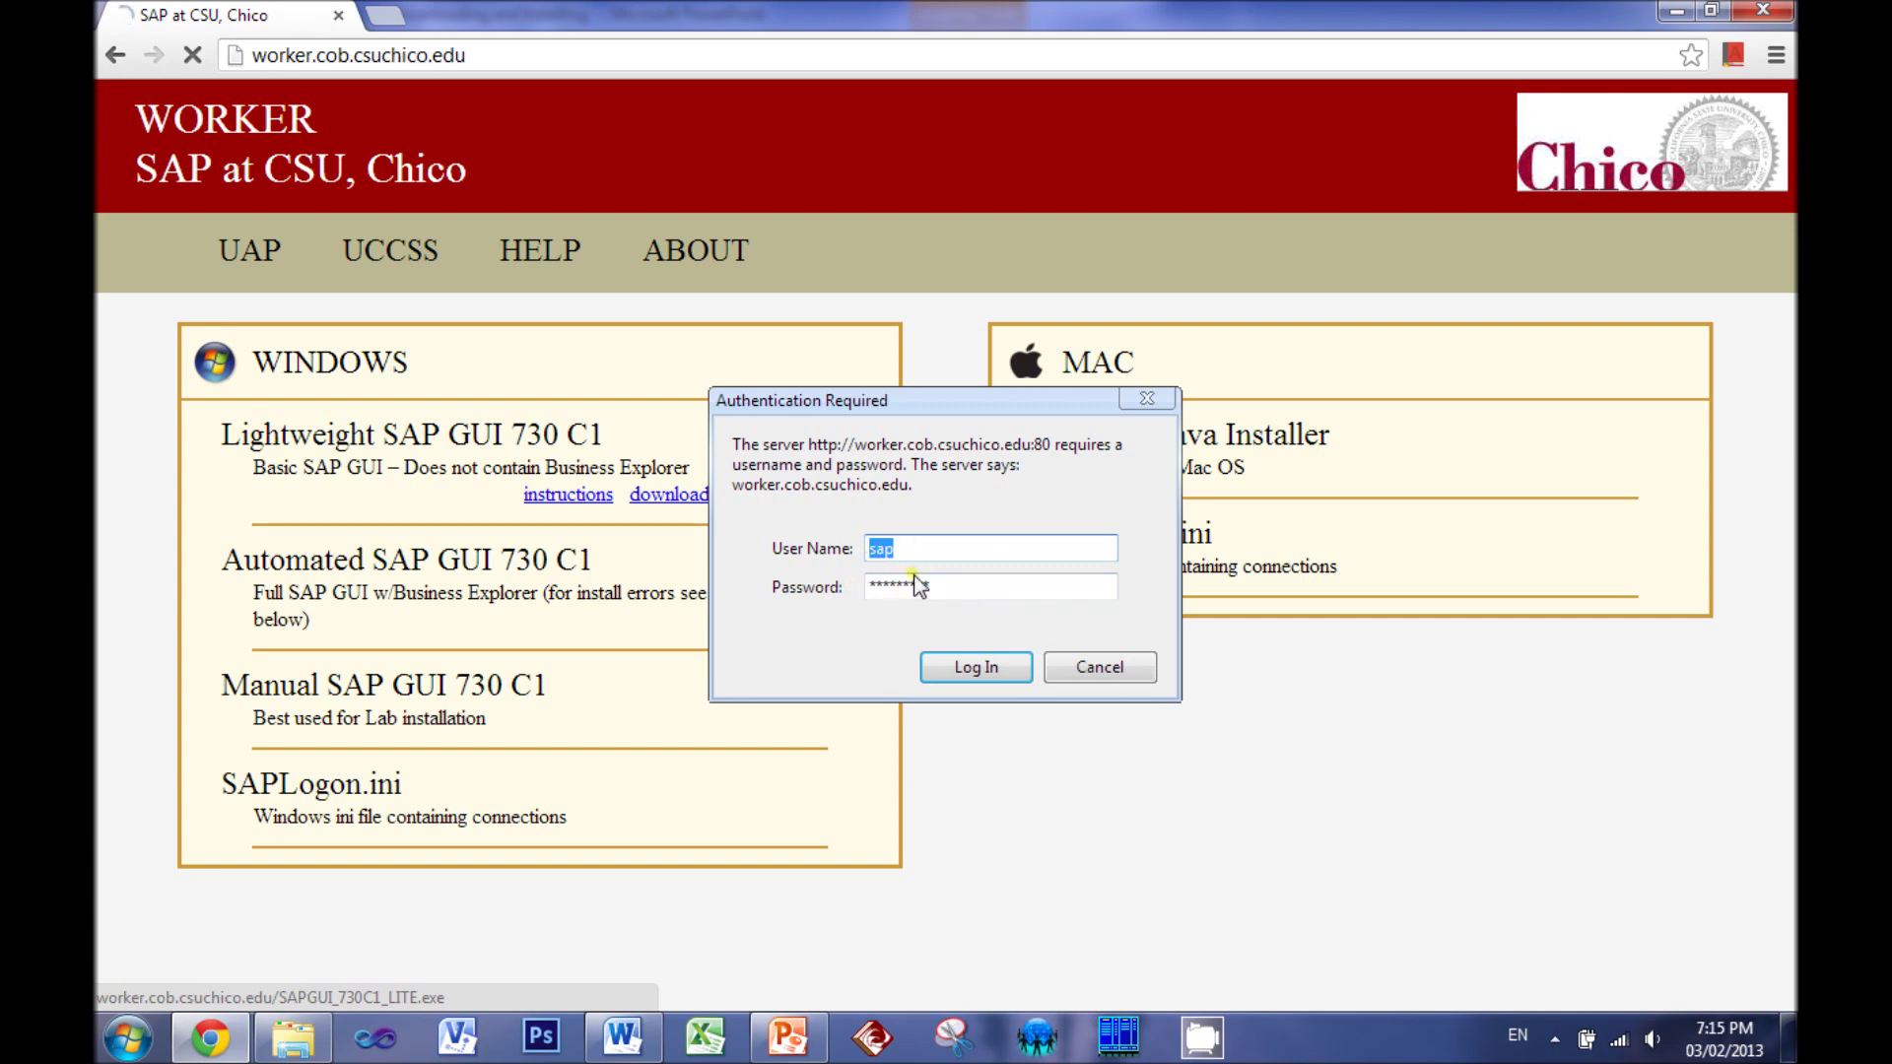
Check the site's username and password on the PowerPoint login slide, and log in to the download site in Chrome with the prefilled credentials
{"action": "left_click", "coordinate": [788, 1036]}
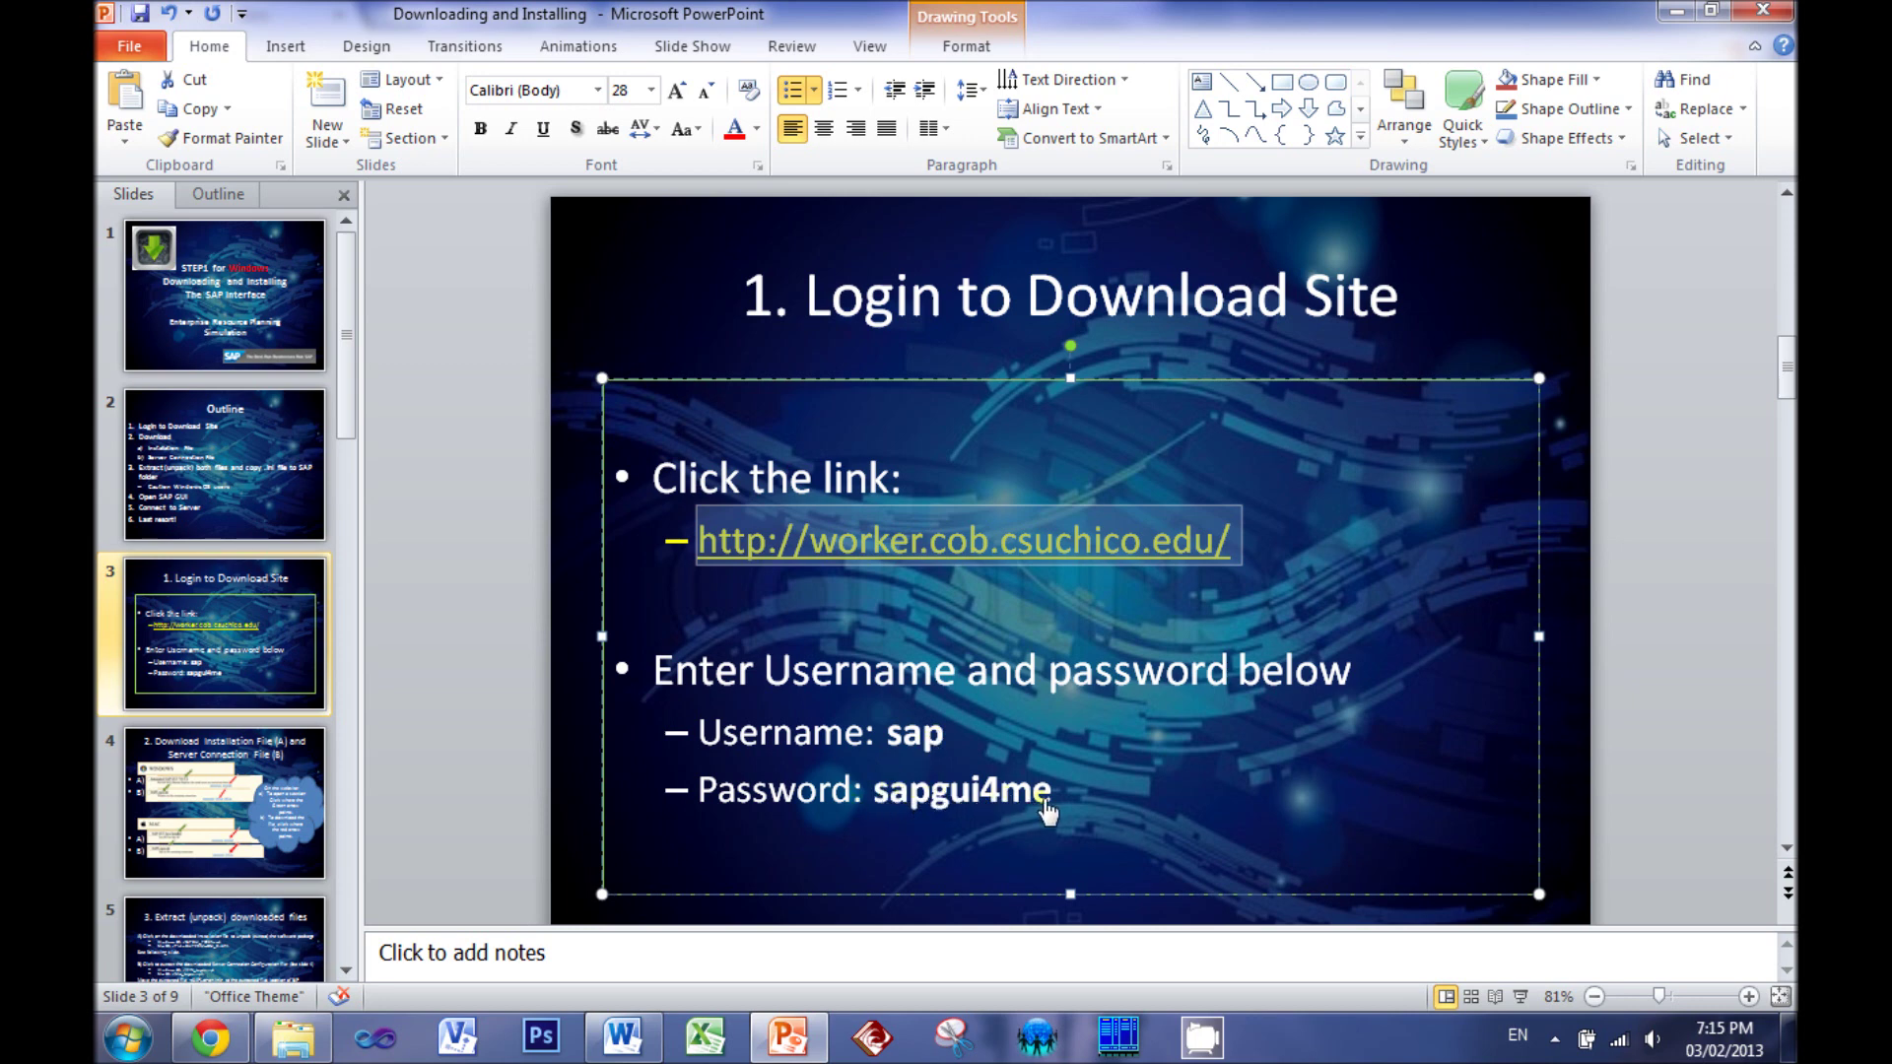
{"action": "left_click_drag", "start_coordinate": [1069, 804], "coordinate": [863, 800]}
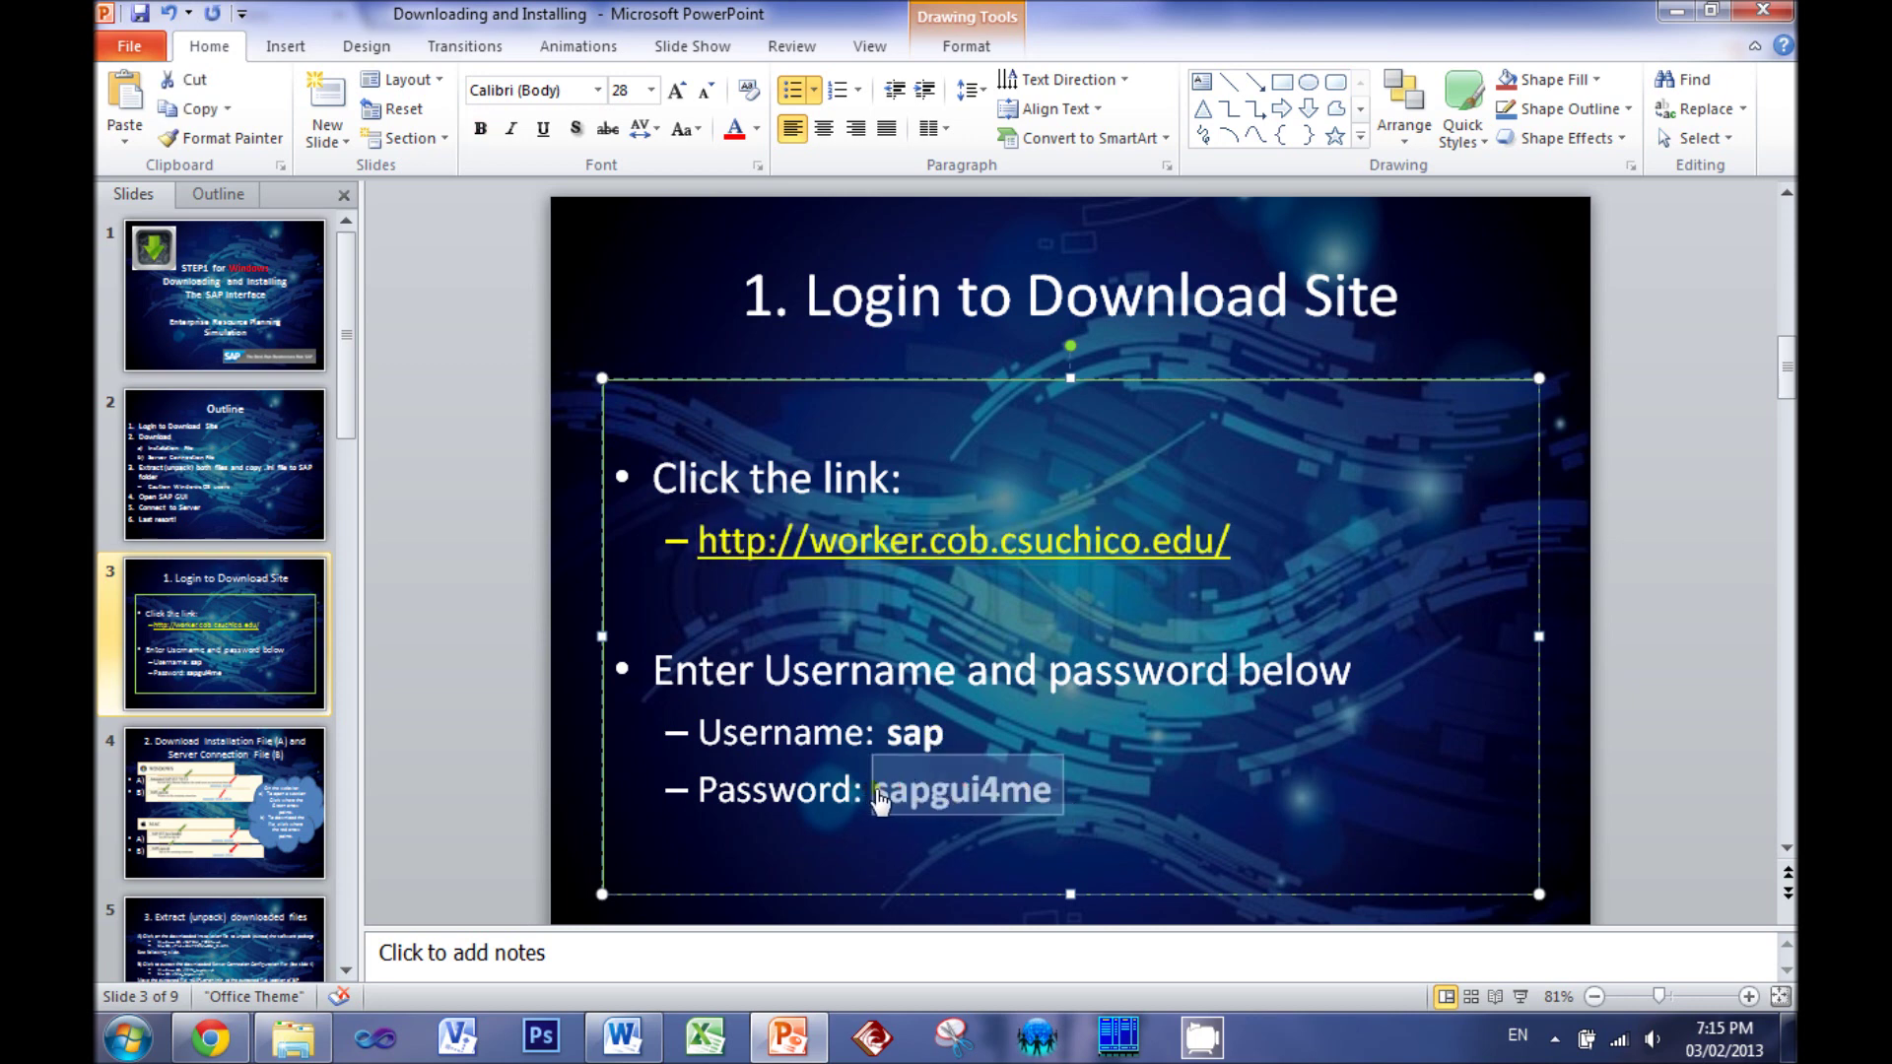
{"action": "left_click", "coordinate": [1160, 788]}
{"action": "left_click_drag", "start_coordinate": [967, 736], "coordinate": [882, 734]}
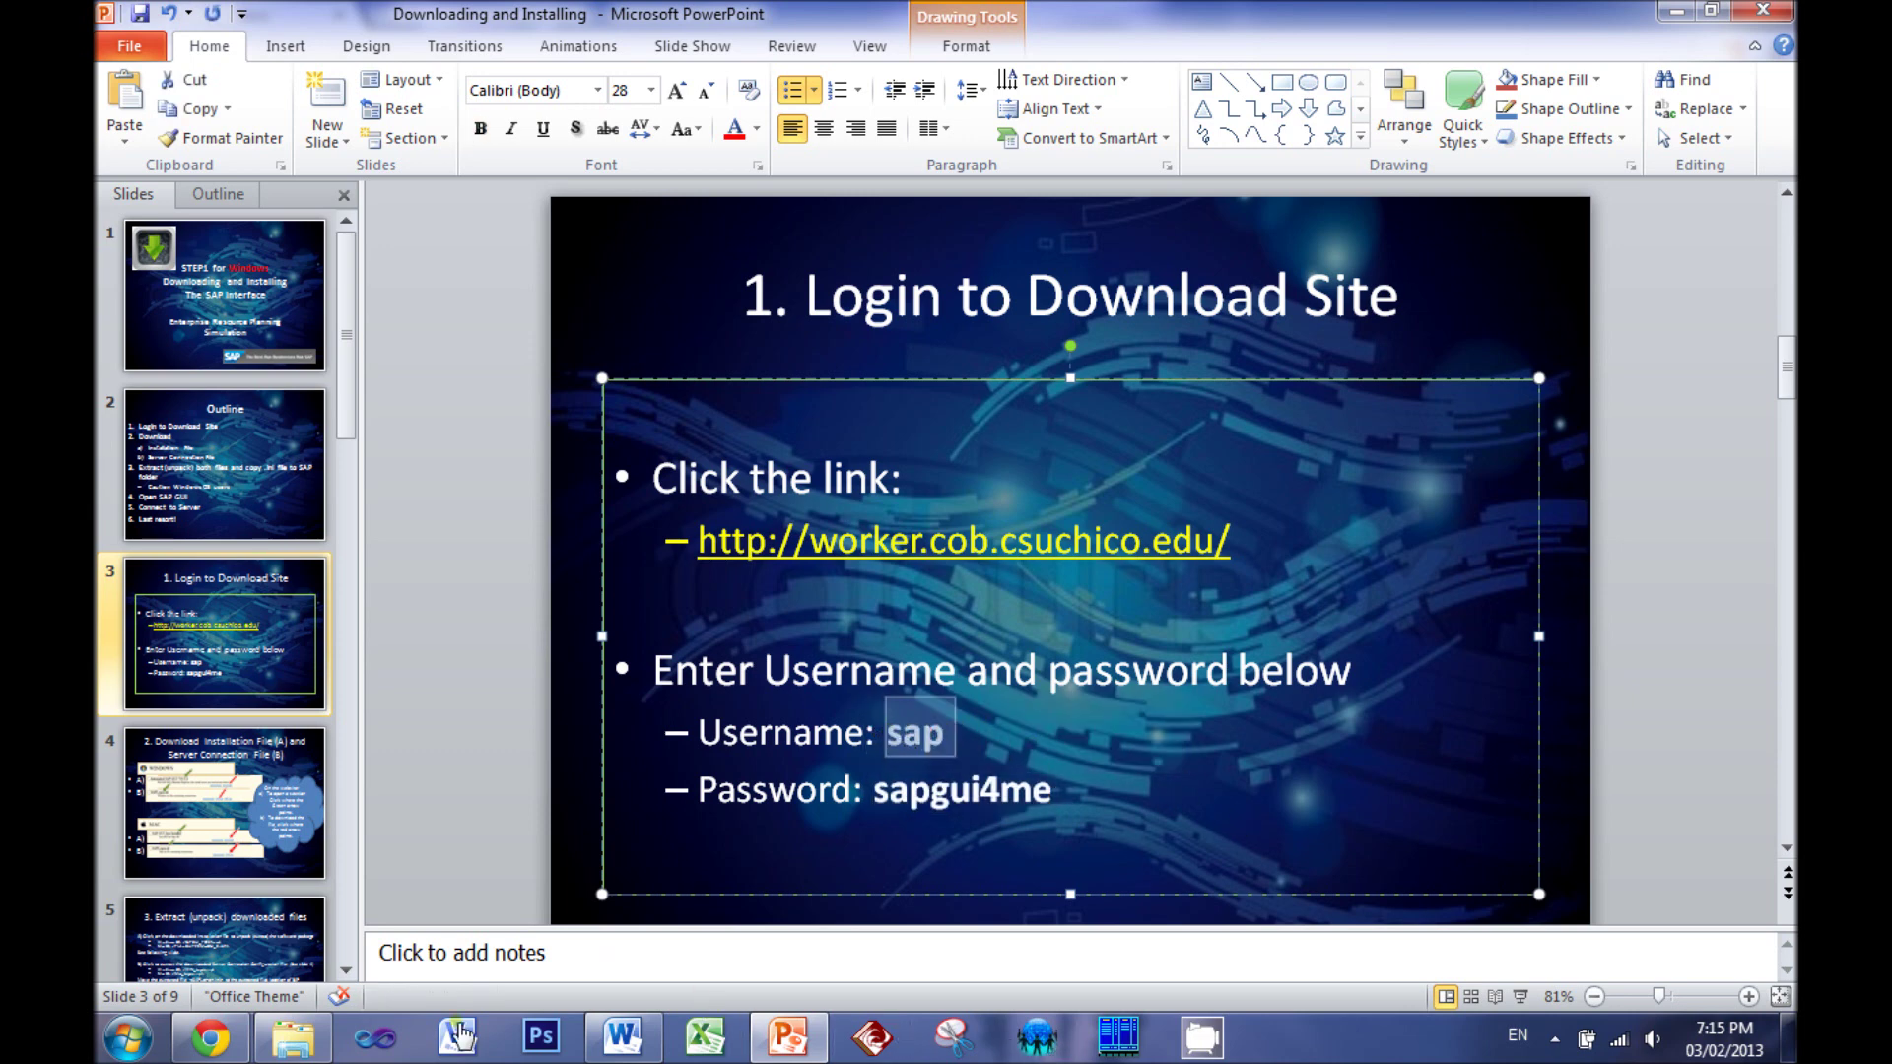
{"action": "left_click", "coordinate": [210, 1037]}
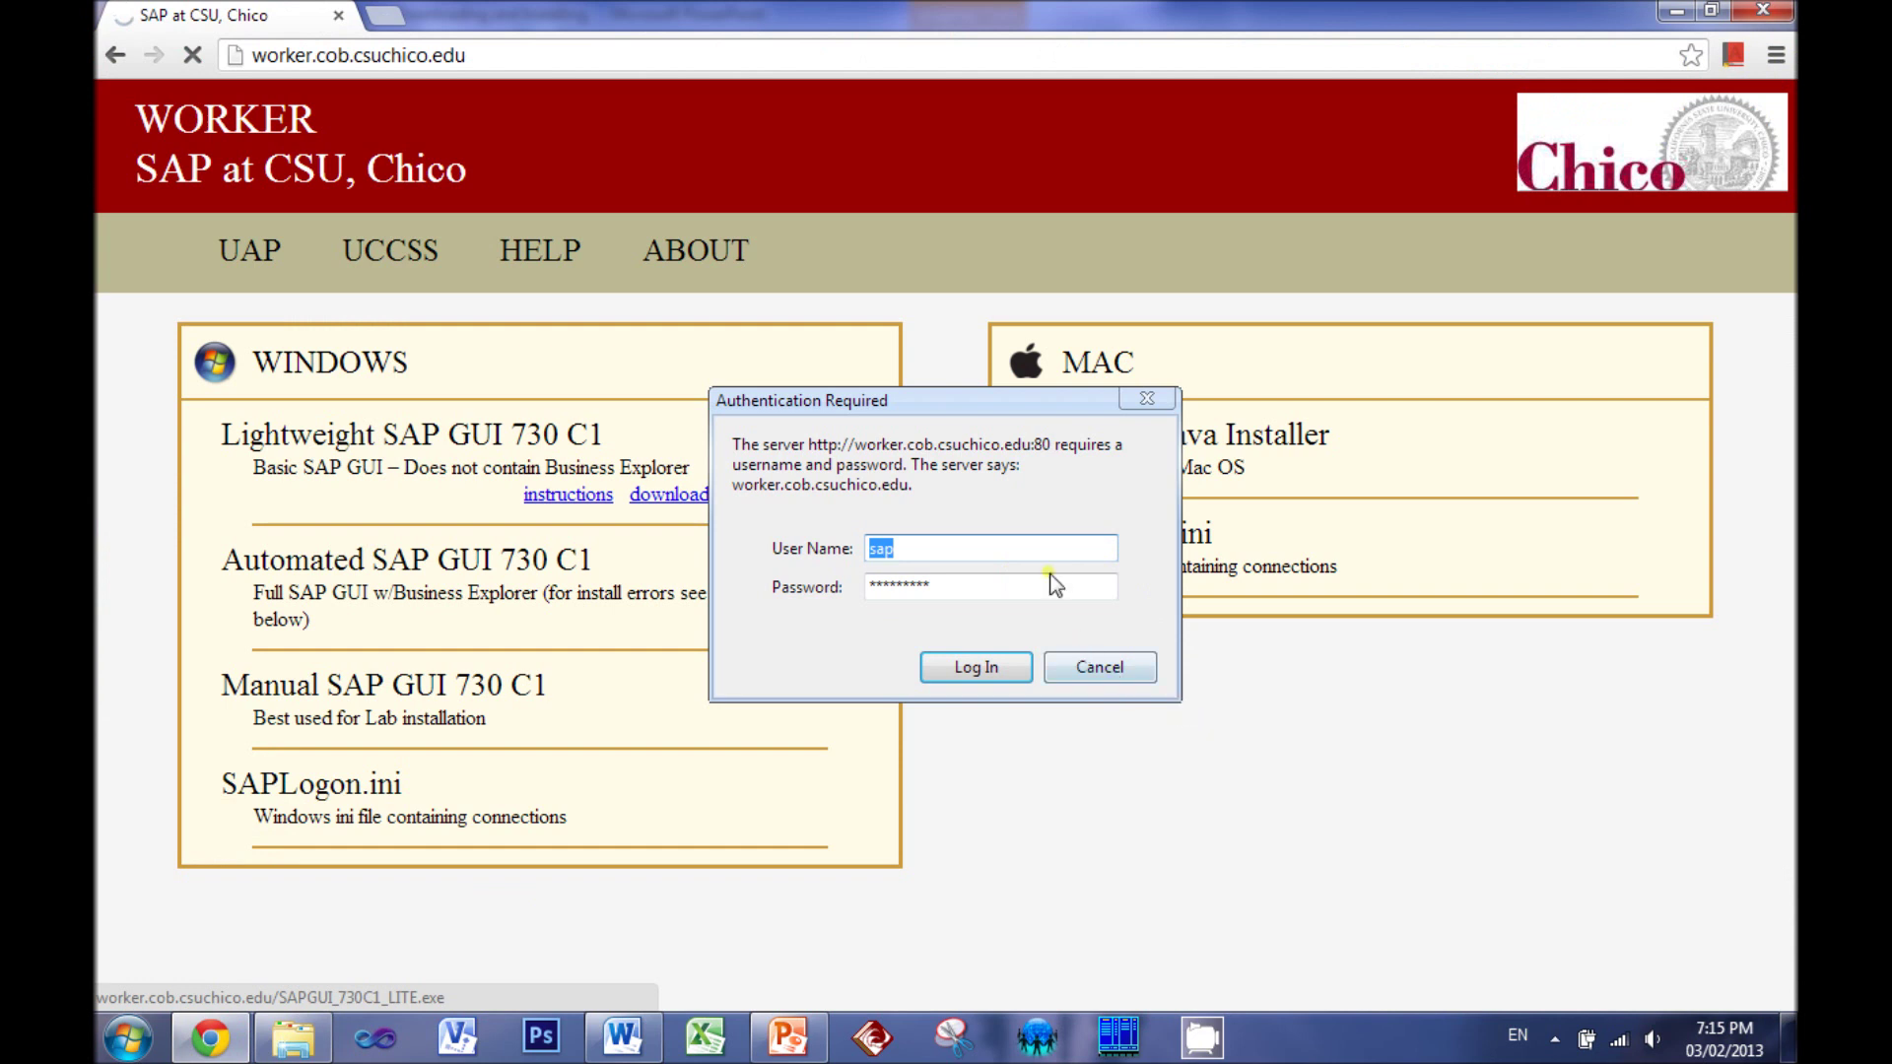
{"action": "left_click", "coordinate": [984, 669]}
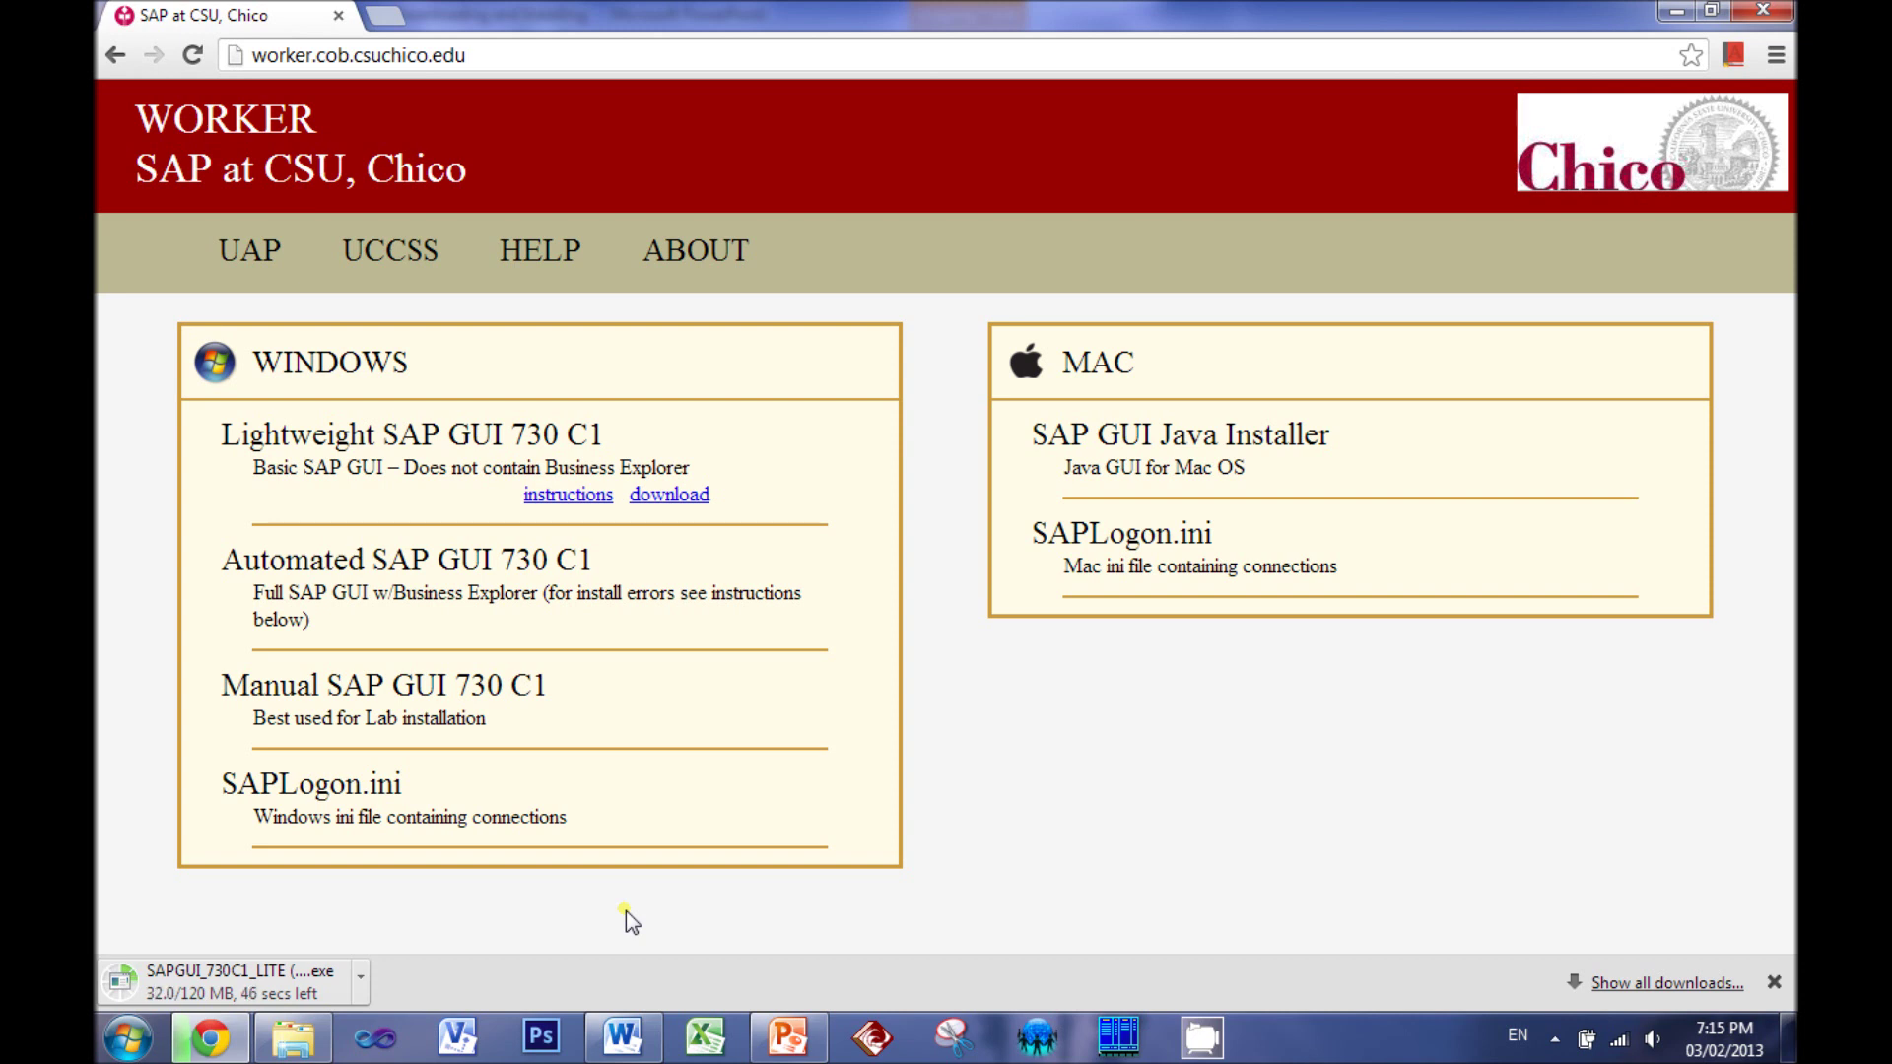
Switch to the PowerPoint presentation and view slide 4 on downloading the installation and server connection files
{"action": "left_click", "coordinate": [788, 1037]}
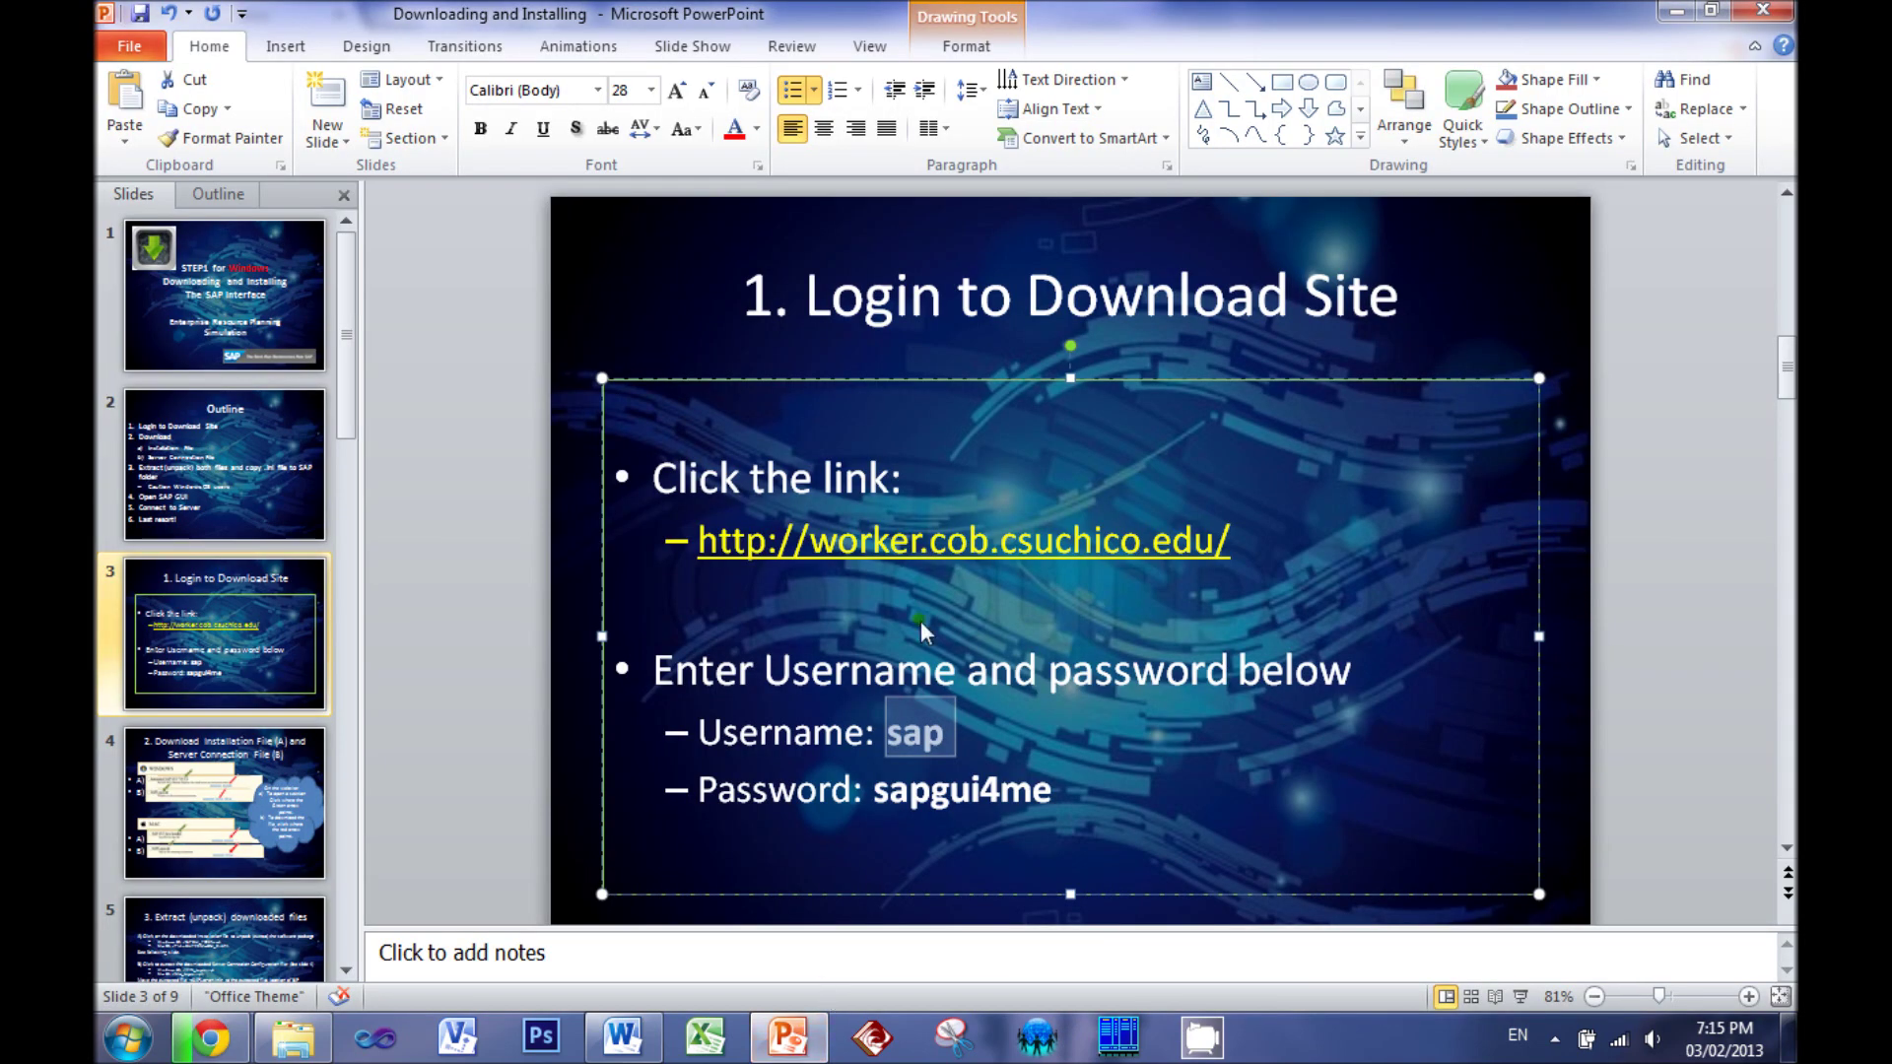
{"action": "left_click", "coordinate": [1593, 714]}
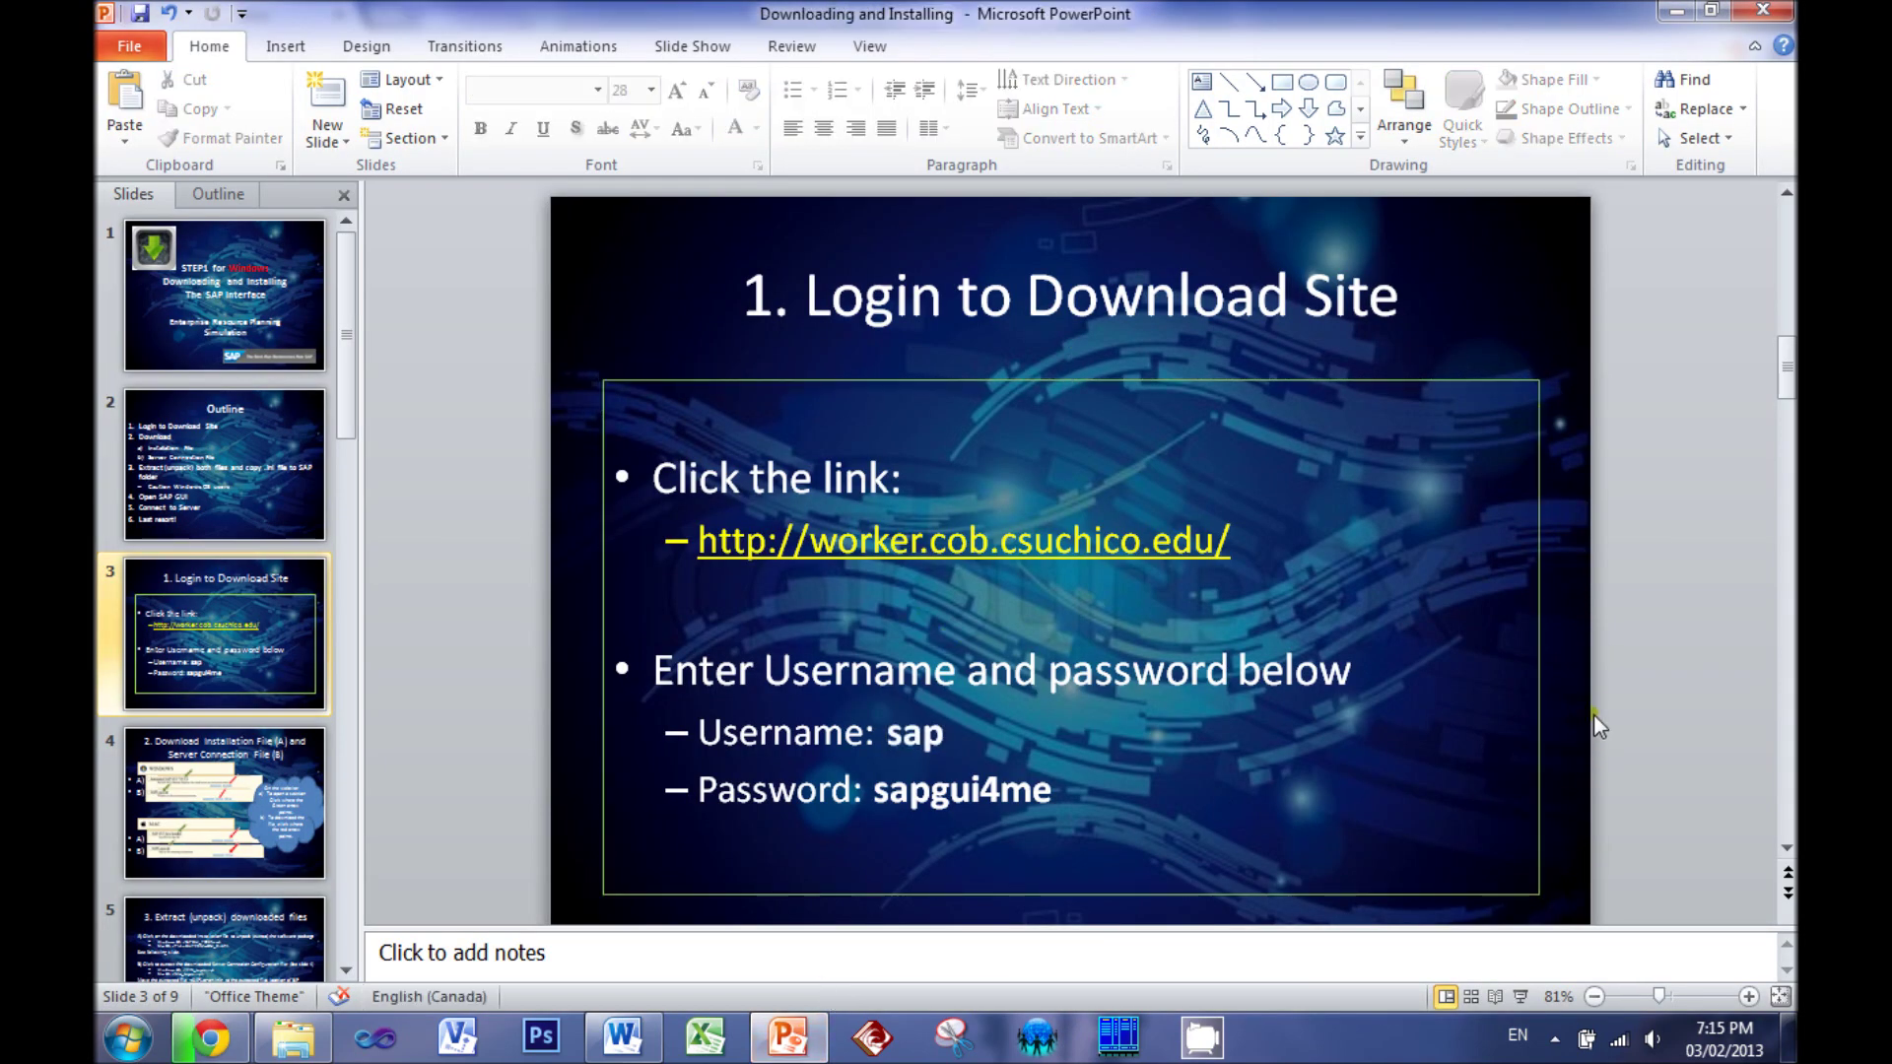
{"action": "scroll", "coordinate": [1594, 713], "scroll_direction": "down", "scroll_amount": 1}
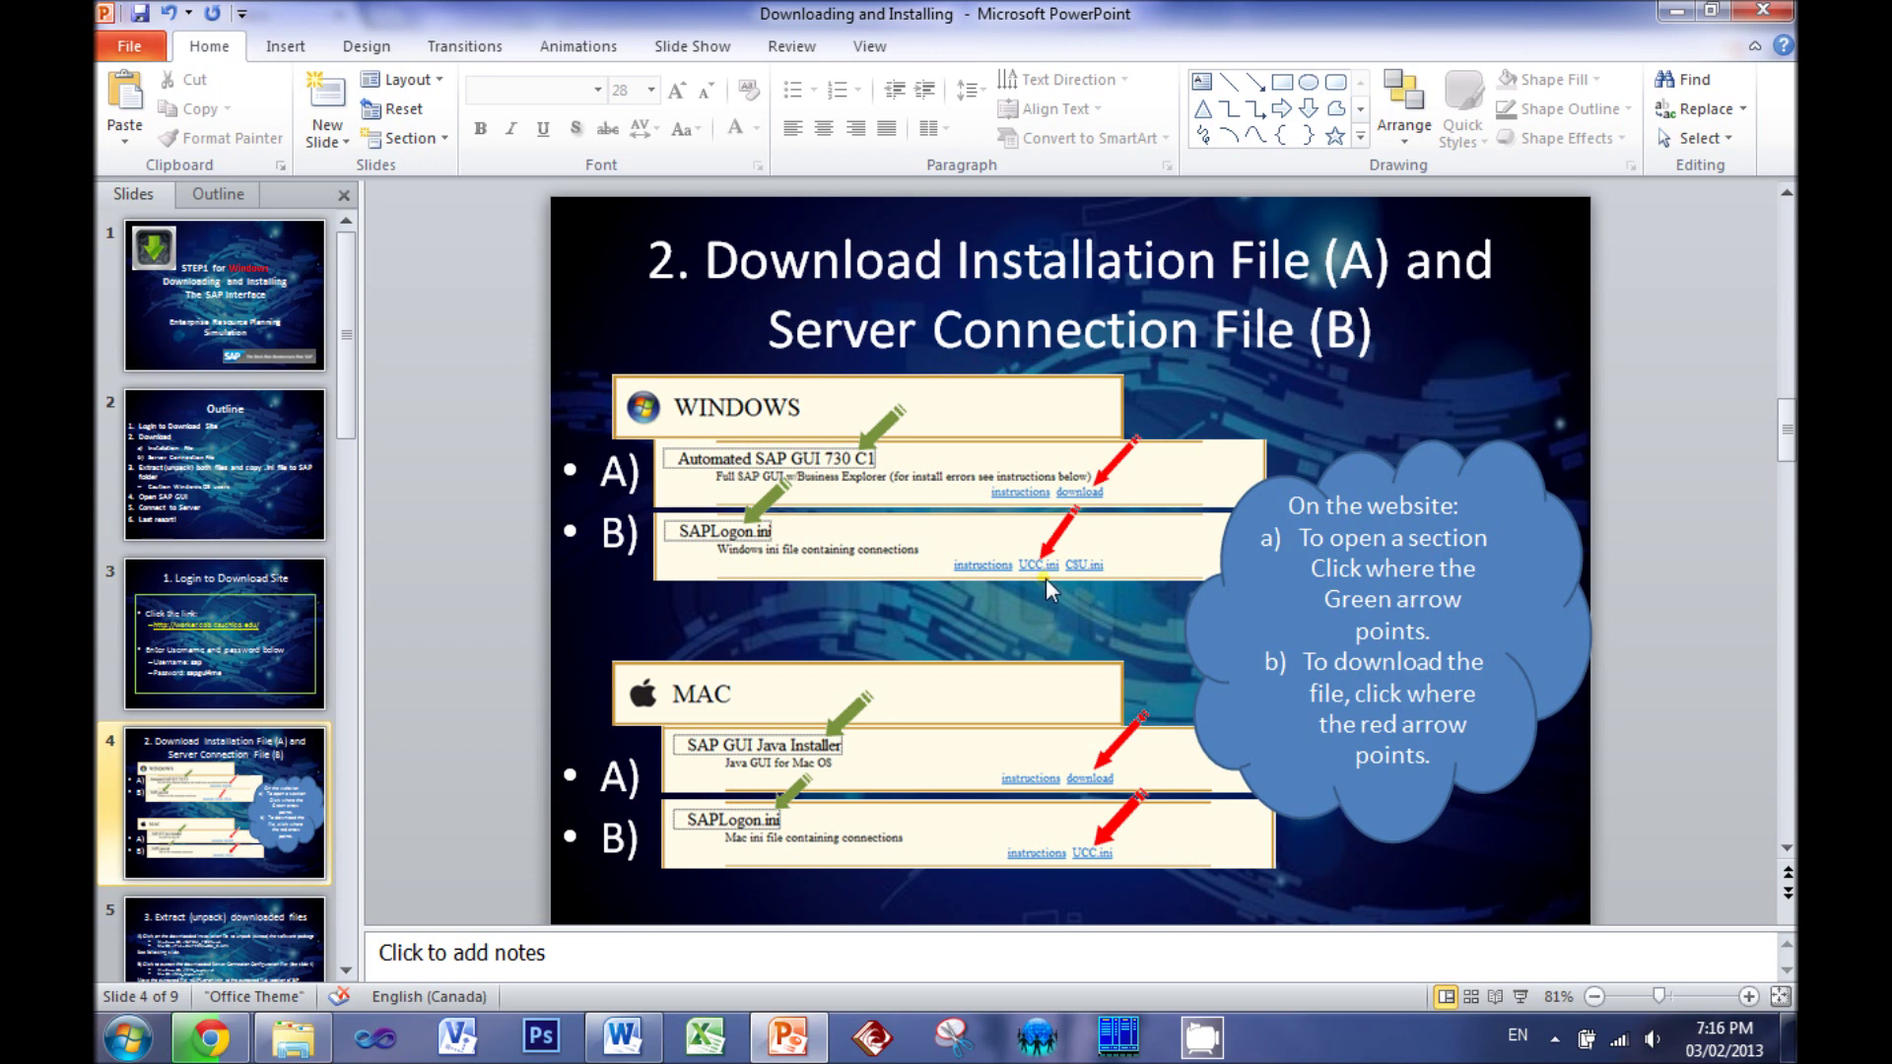
Switch to Chrome and download the UCC.ini connection file from the Windows SAPLogon.ini section
{"action": "left_click", "coordinate": [210, 1038]}
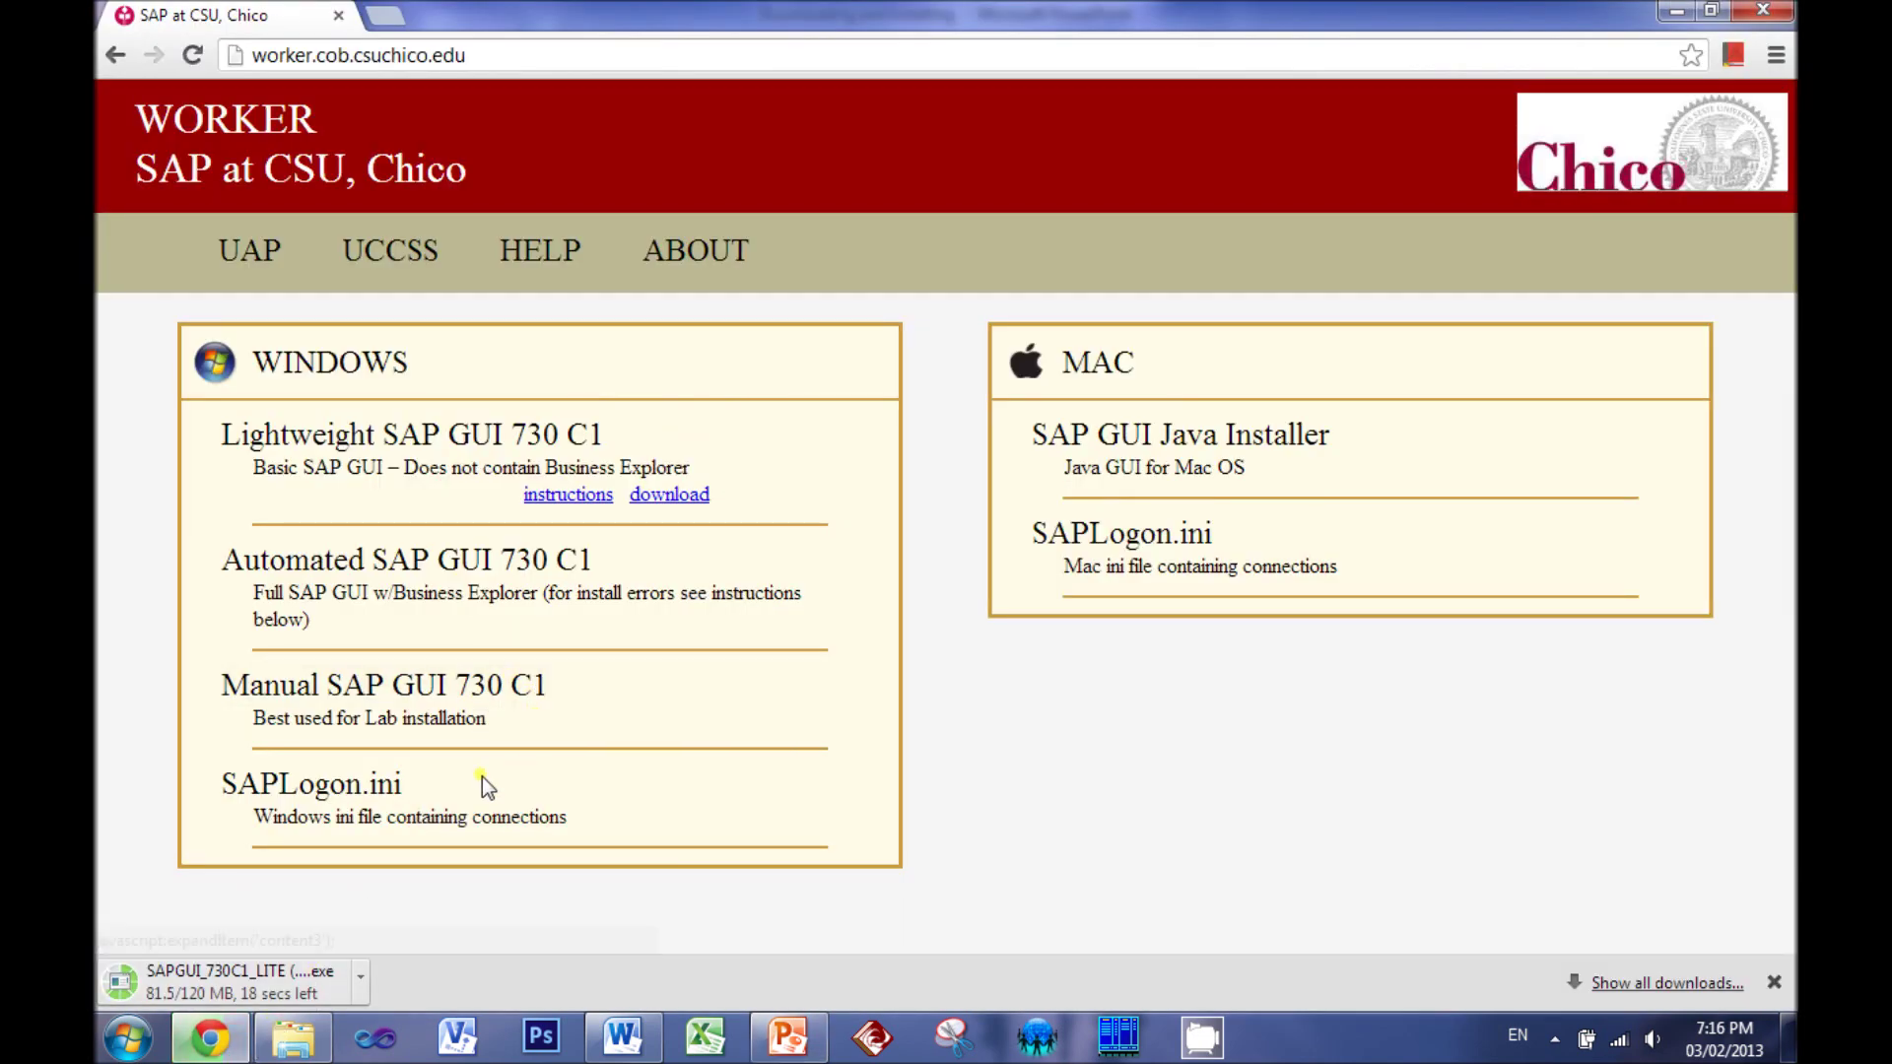
{"action": "left_click", "coordinate": [399, 788]}
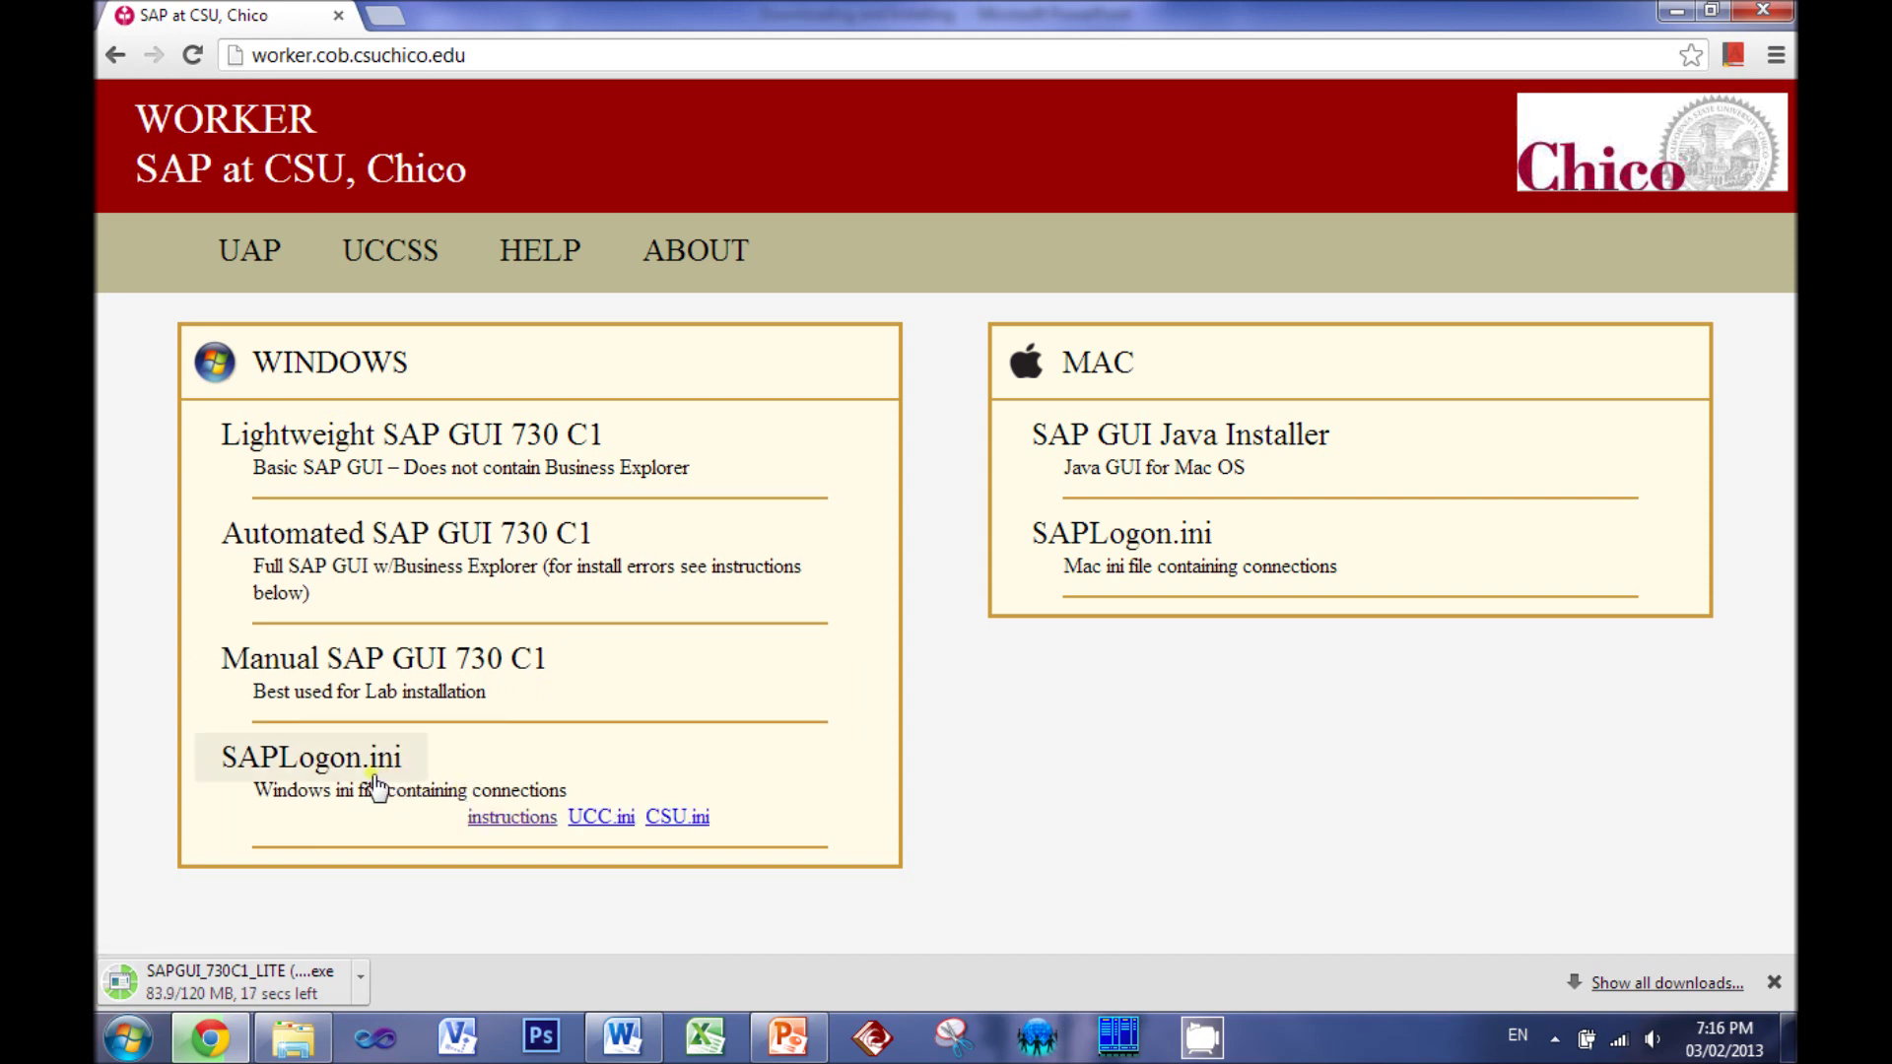
{"action": "left_click", "coordinate": [605, 819]}
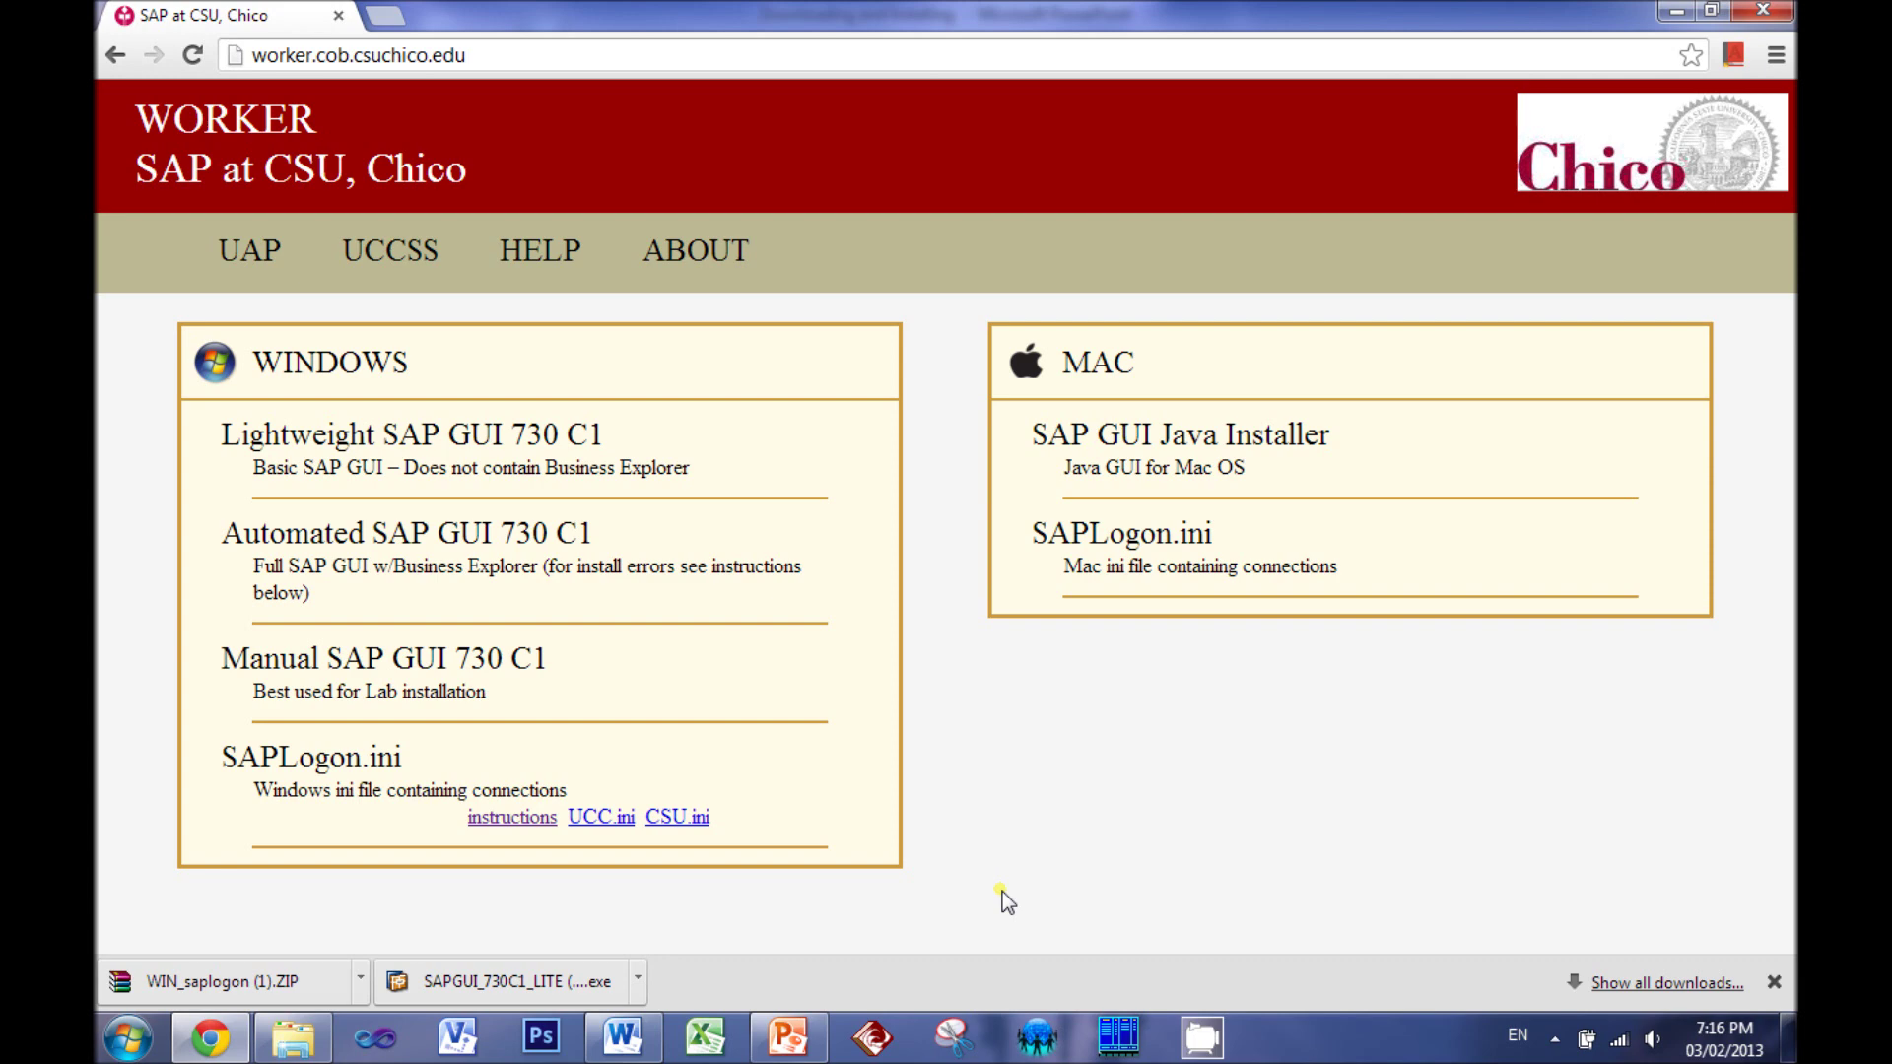
Run the downloaded SAPGUI_730C1_LITE installer and bring up slide 5 on extracting the downloaded files in PowerPoint
{"action": "left_click", "coordinate": [508, 981]}
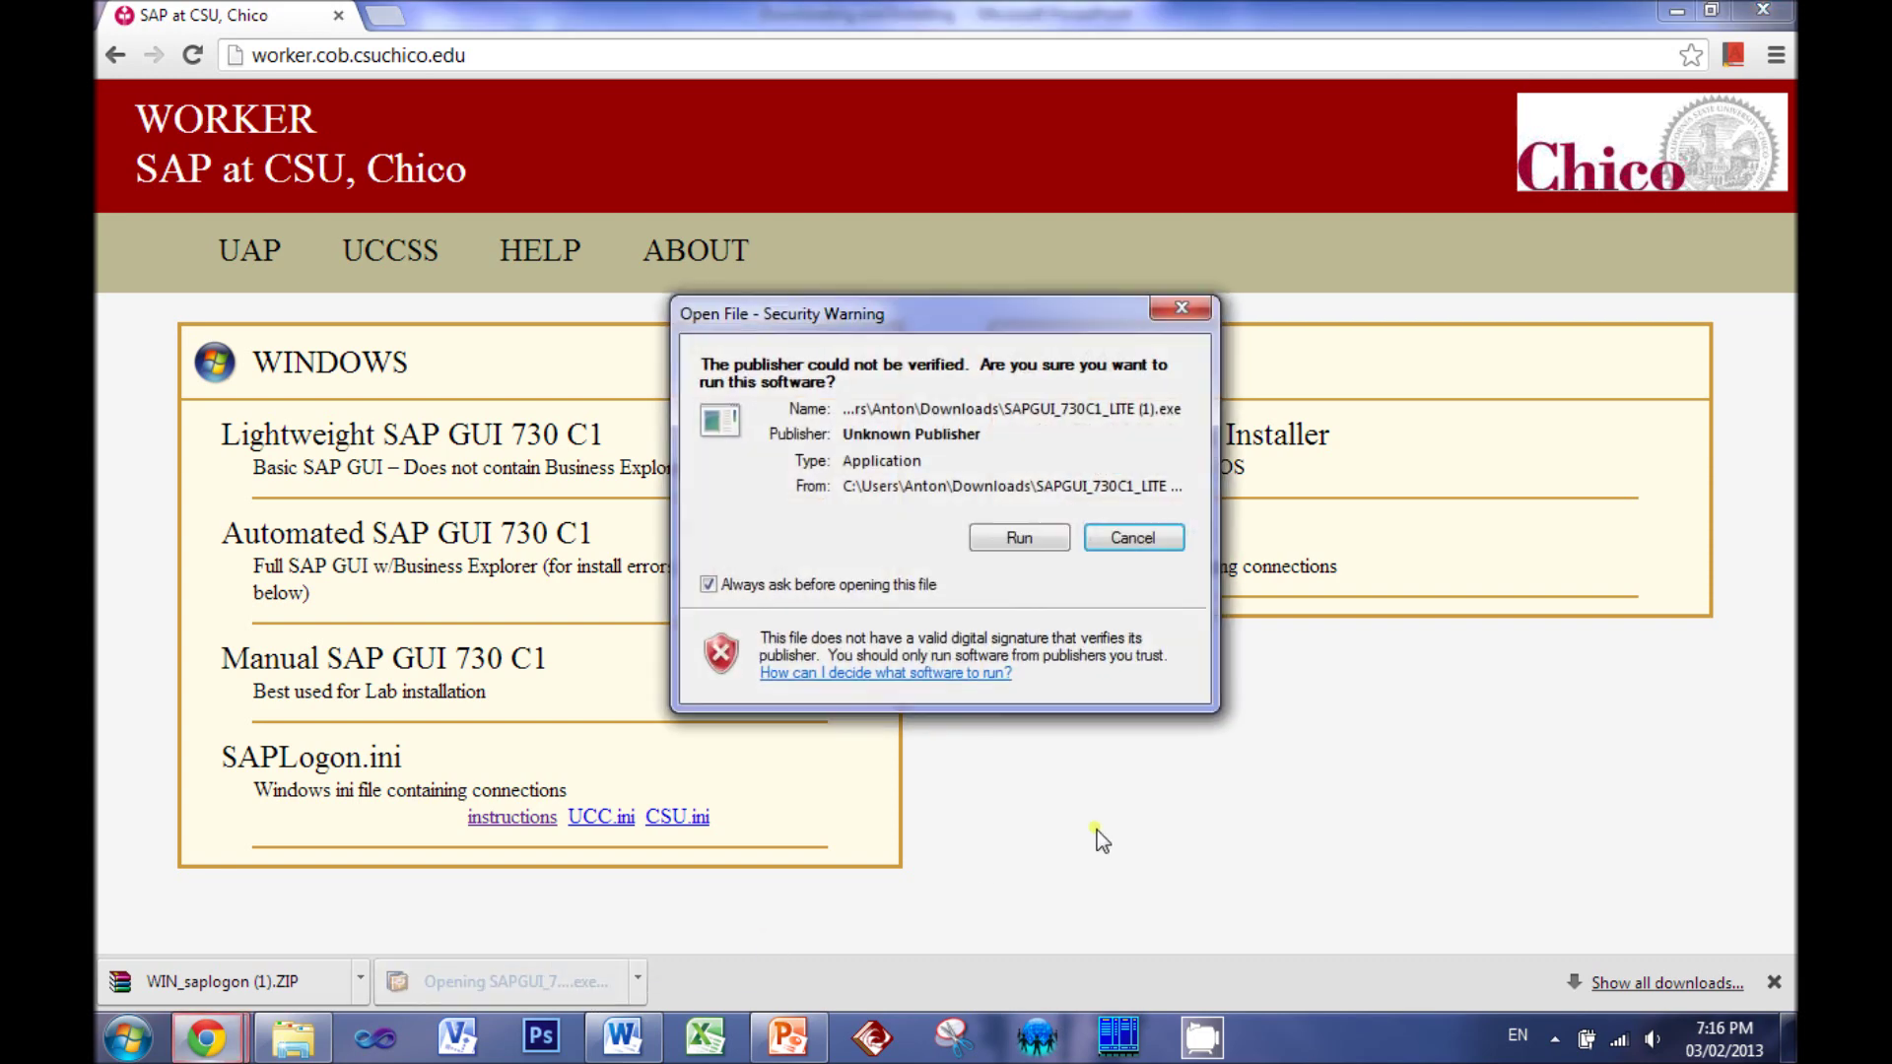
{"action": "left_click", "coordinate": [1044, 540]}
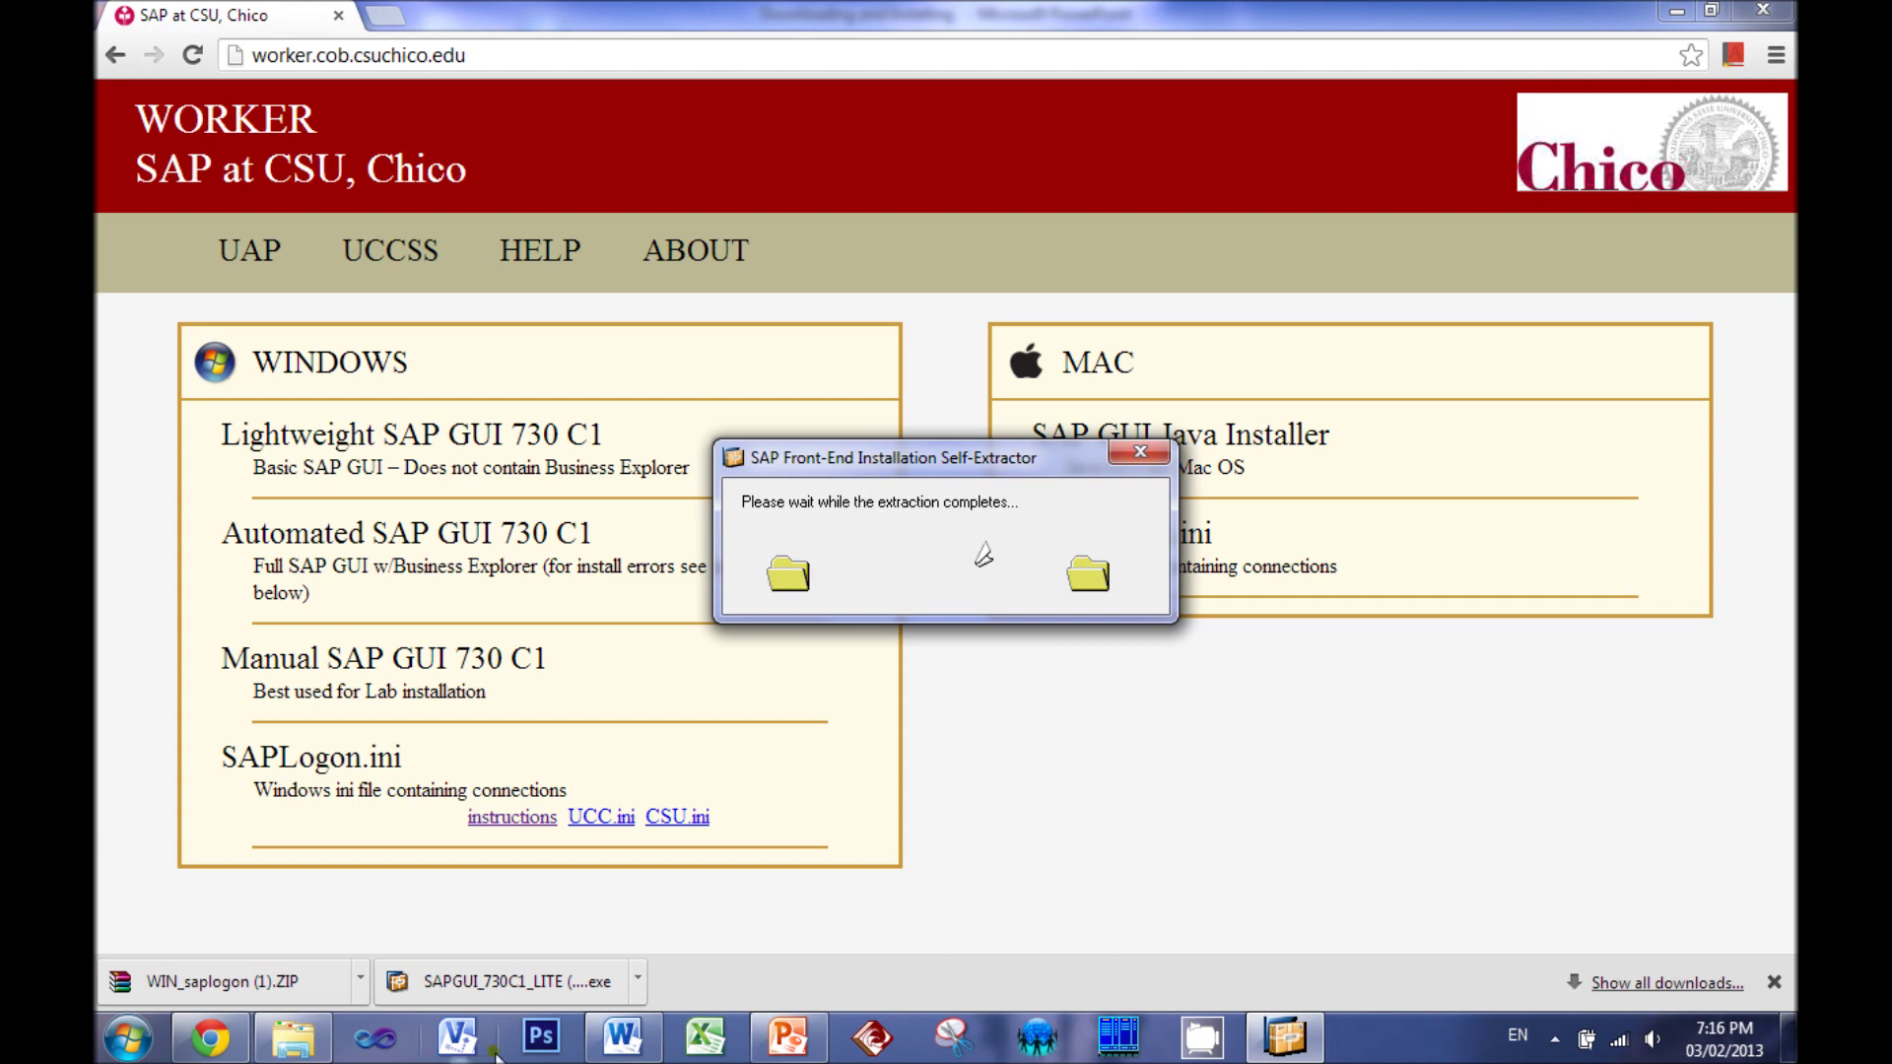
{"action": "left_click", "coordinate": [789, 1037]}
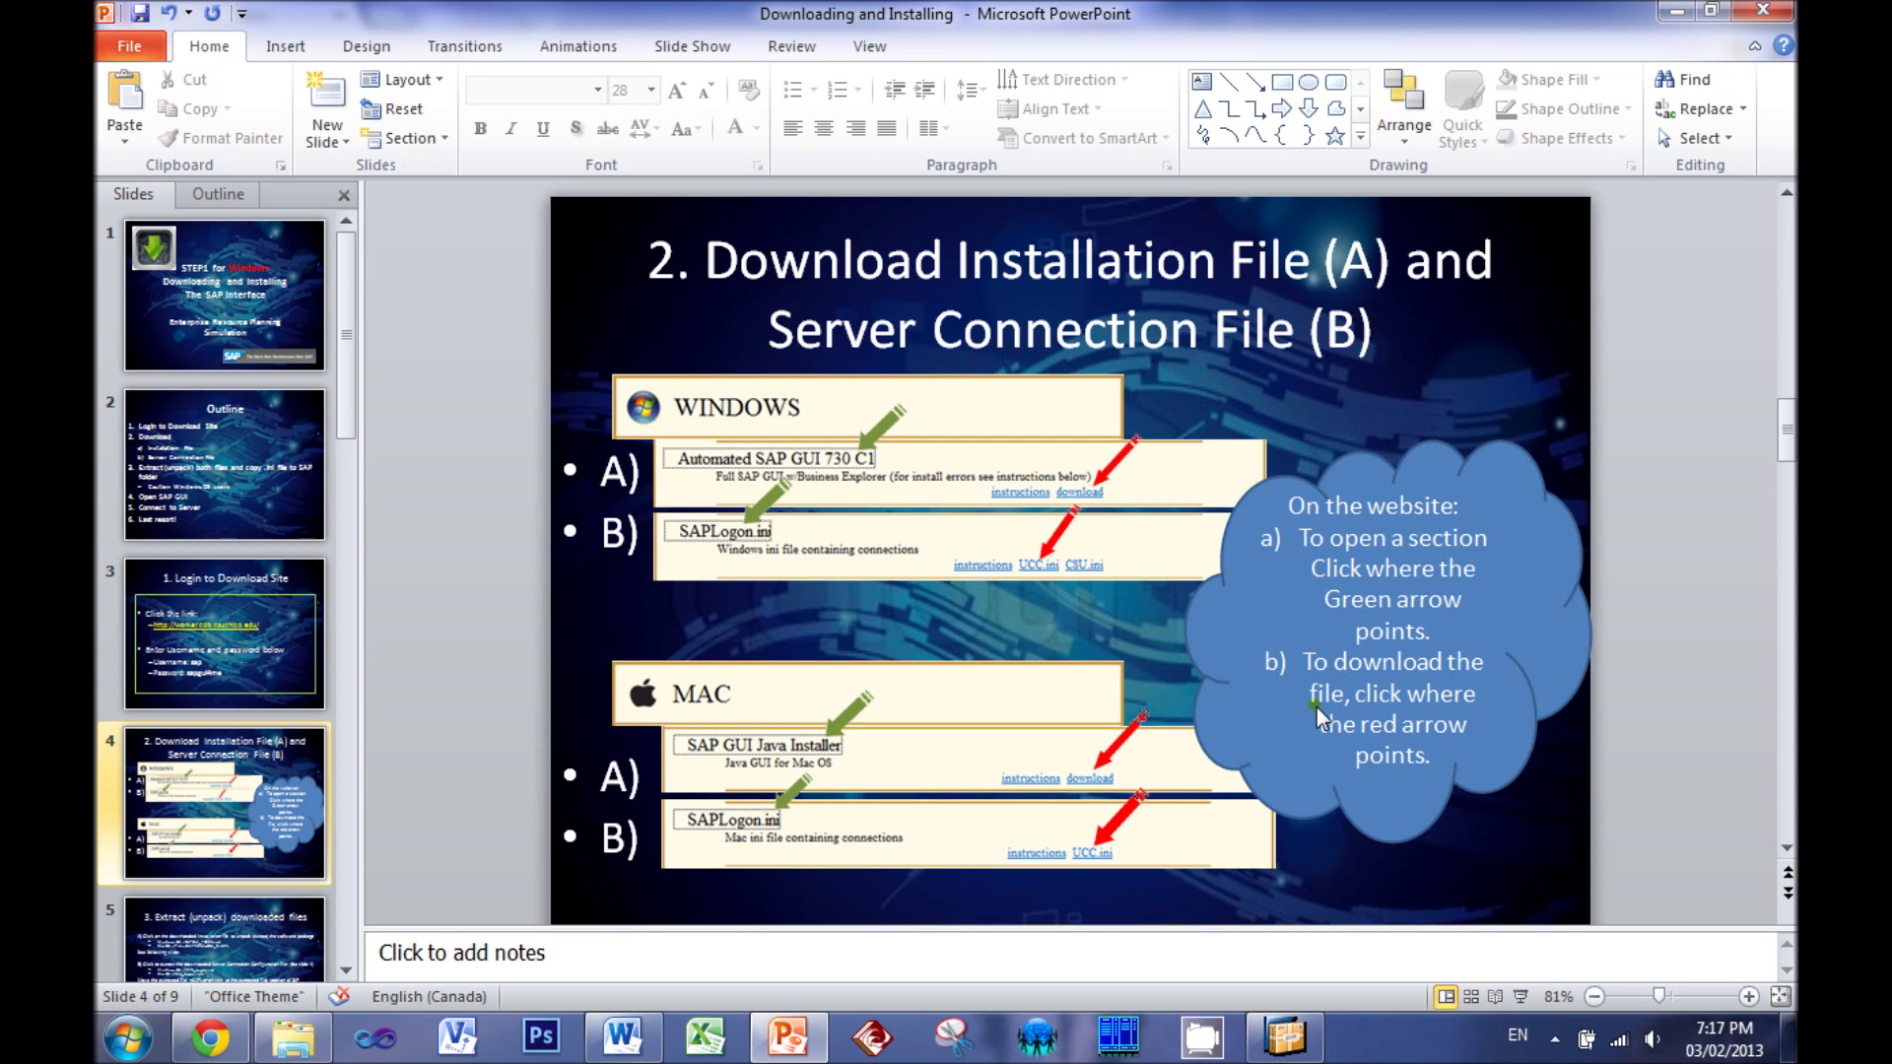
{"action": "scroll", "coordinate": [1317, 707], "scroll_direction": "down", "scroll_amount": 2}
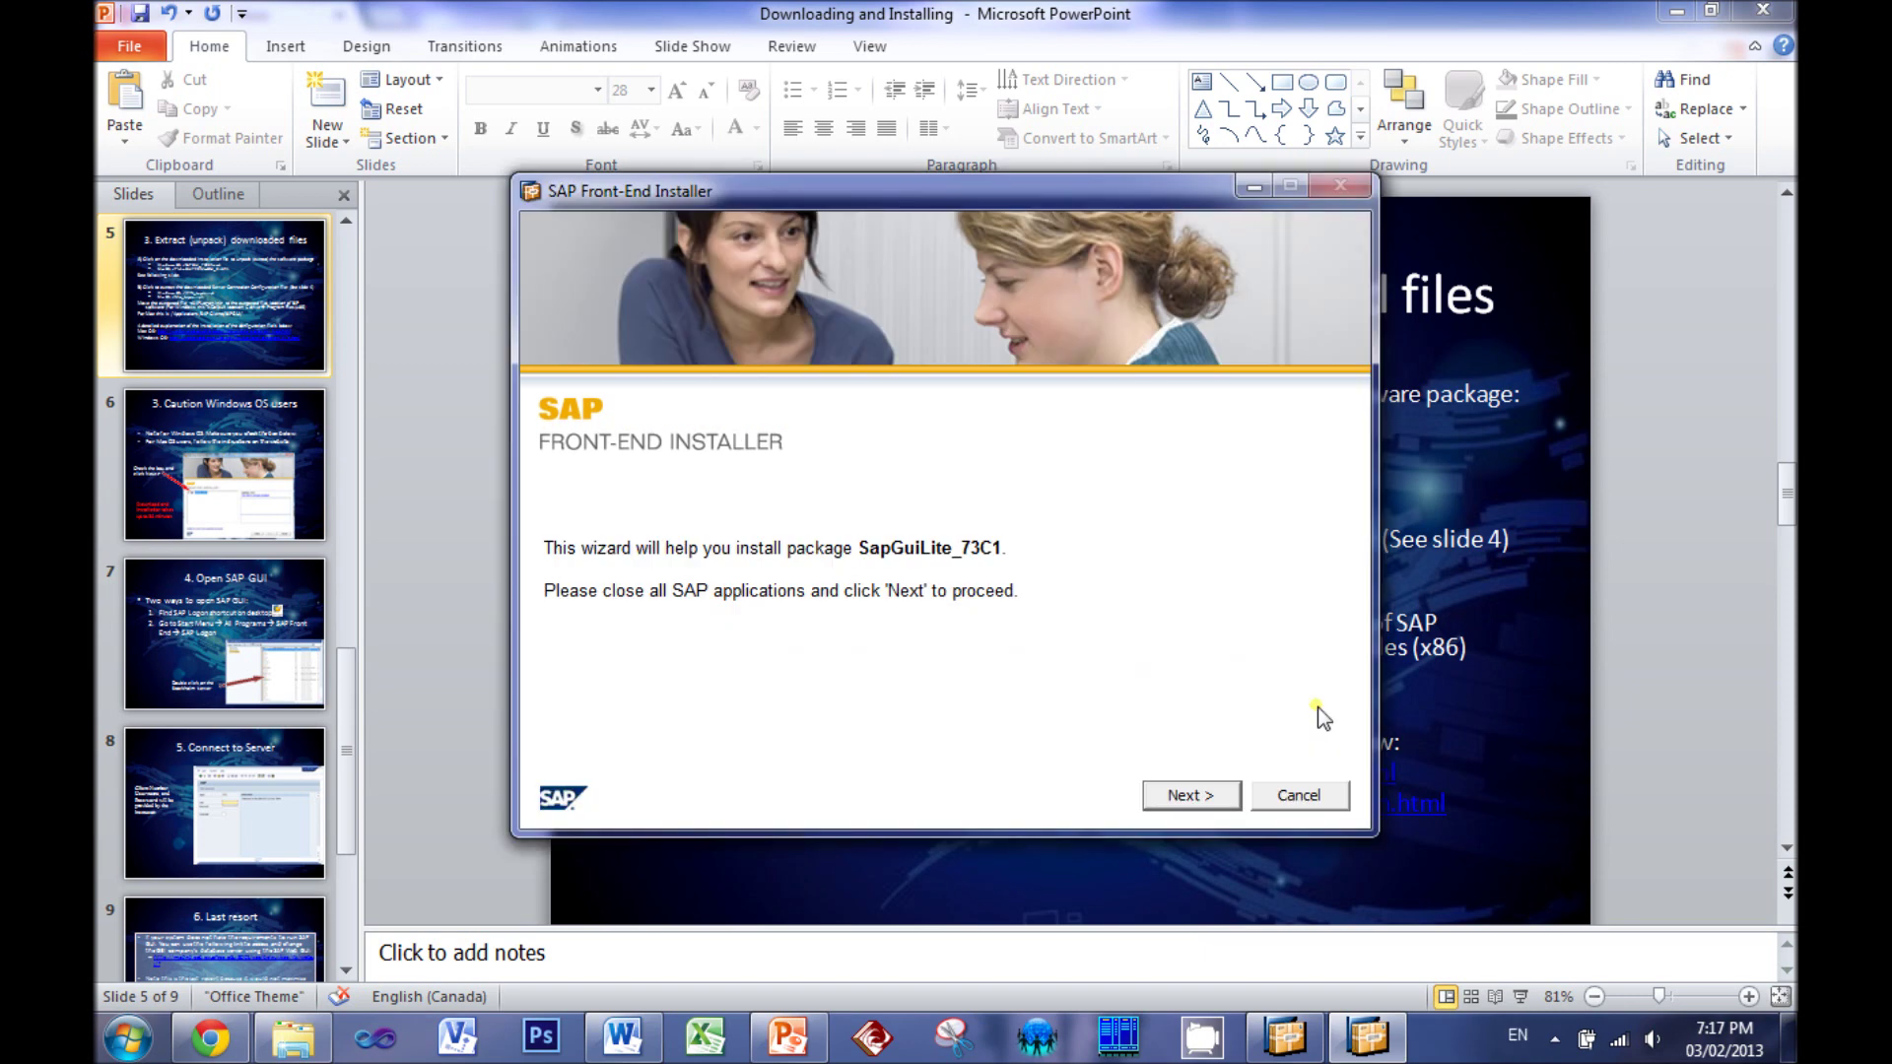
Select the SapGuiLite_73C1 package in the SAP Front-End Installer and start its installation
{"action": "left_click", "coordinate": [1191, 796]}
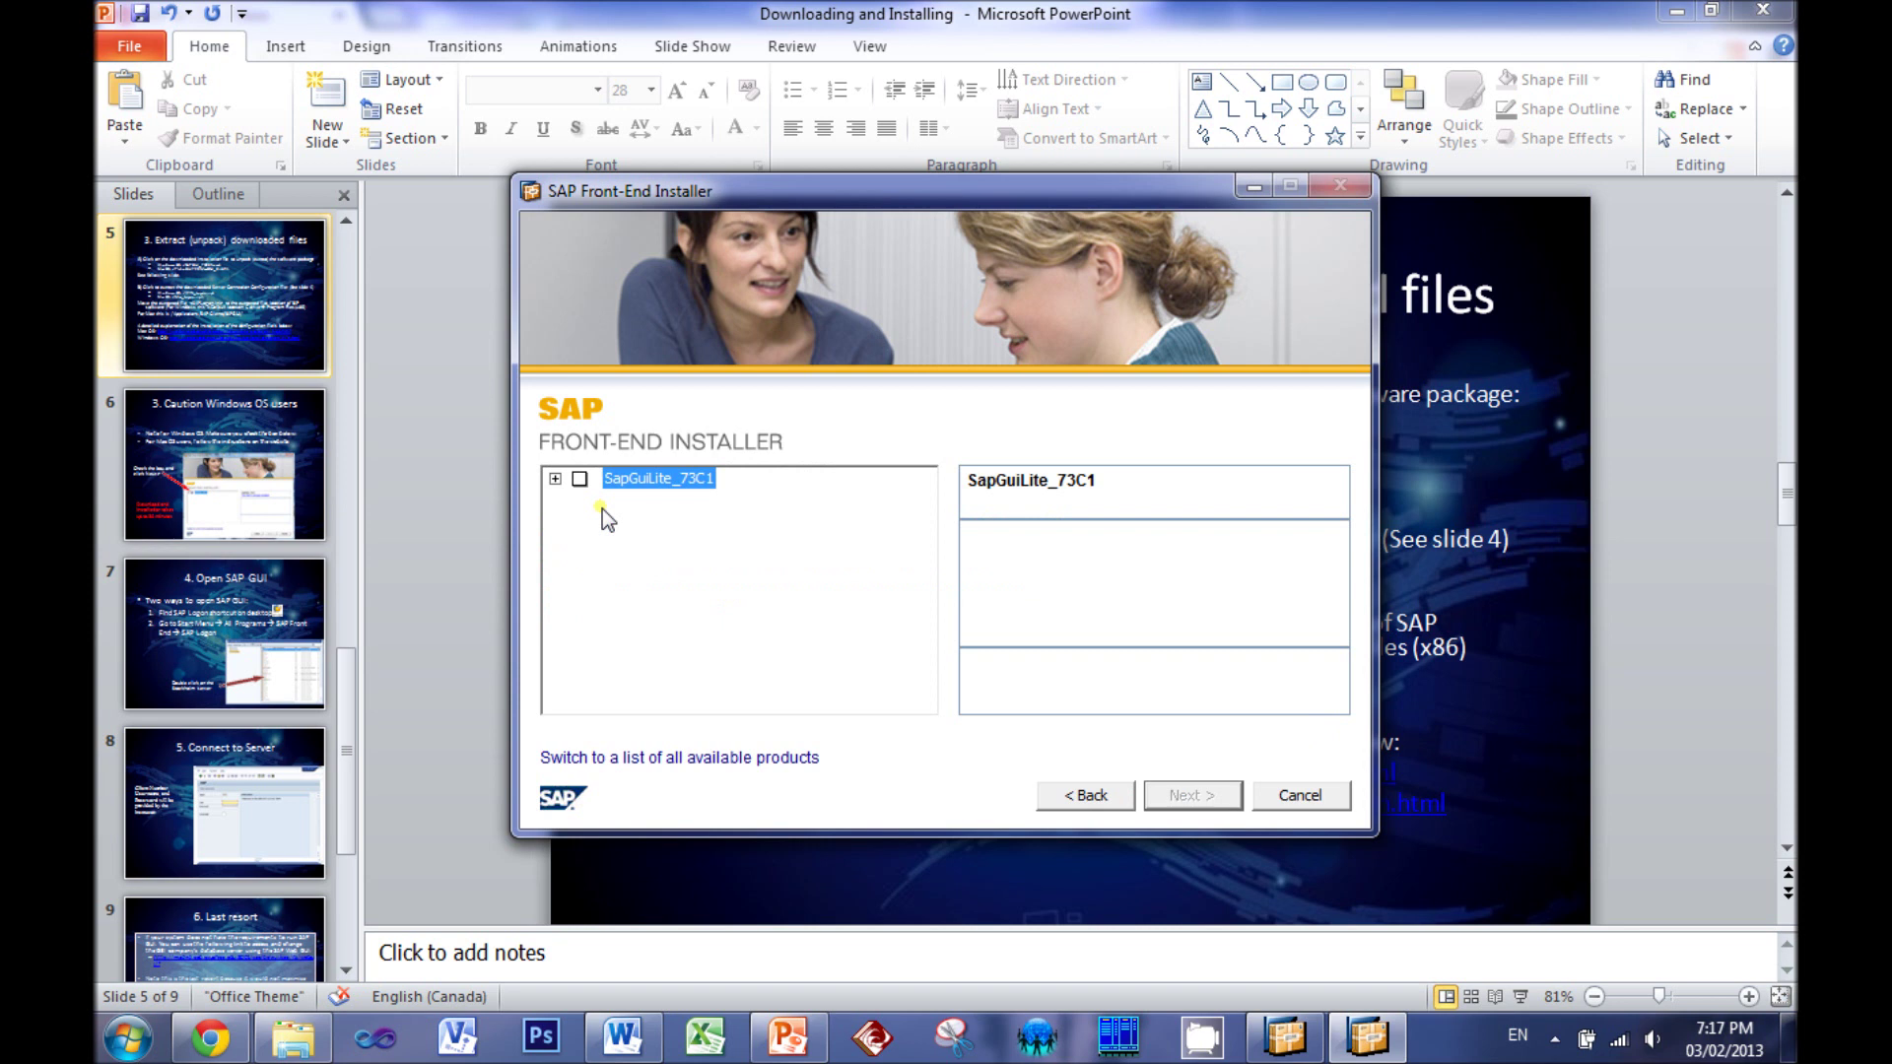
{"action": "left_click", "coordinate": [581, 480]}
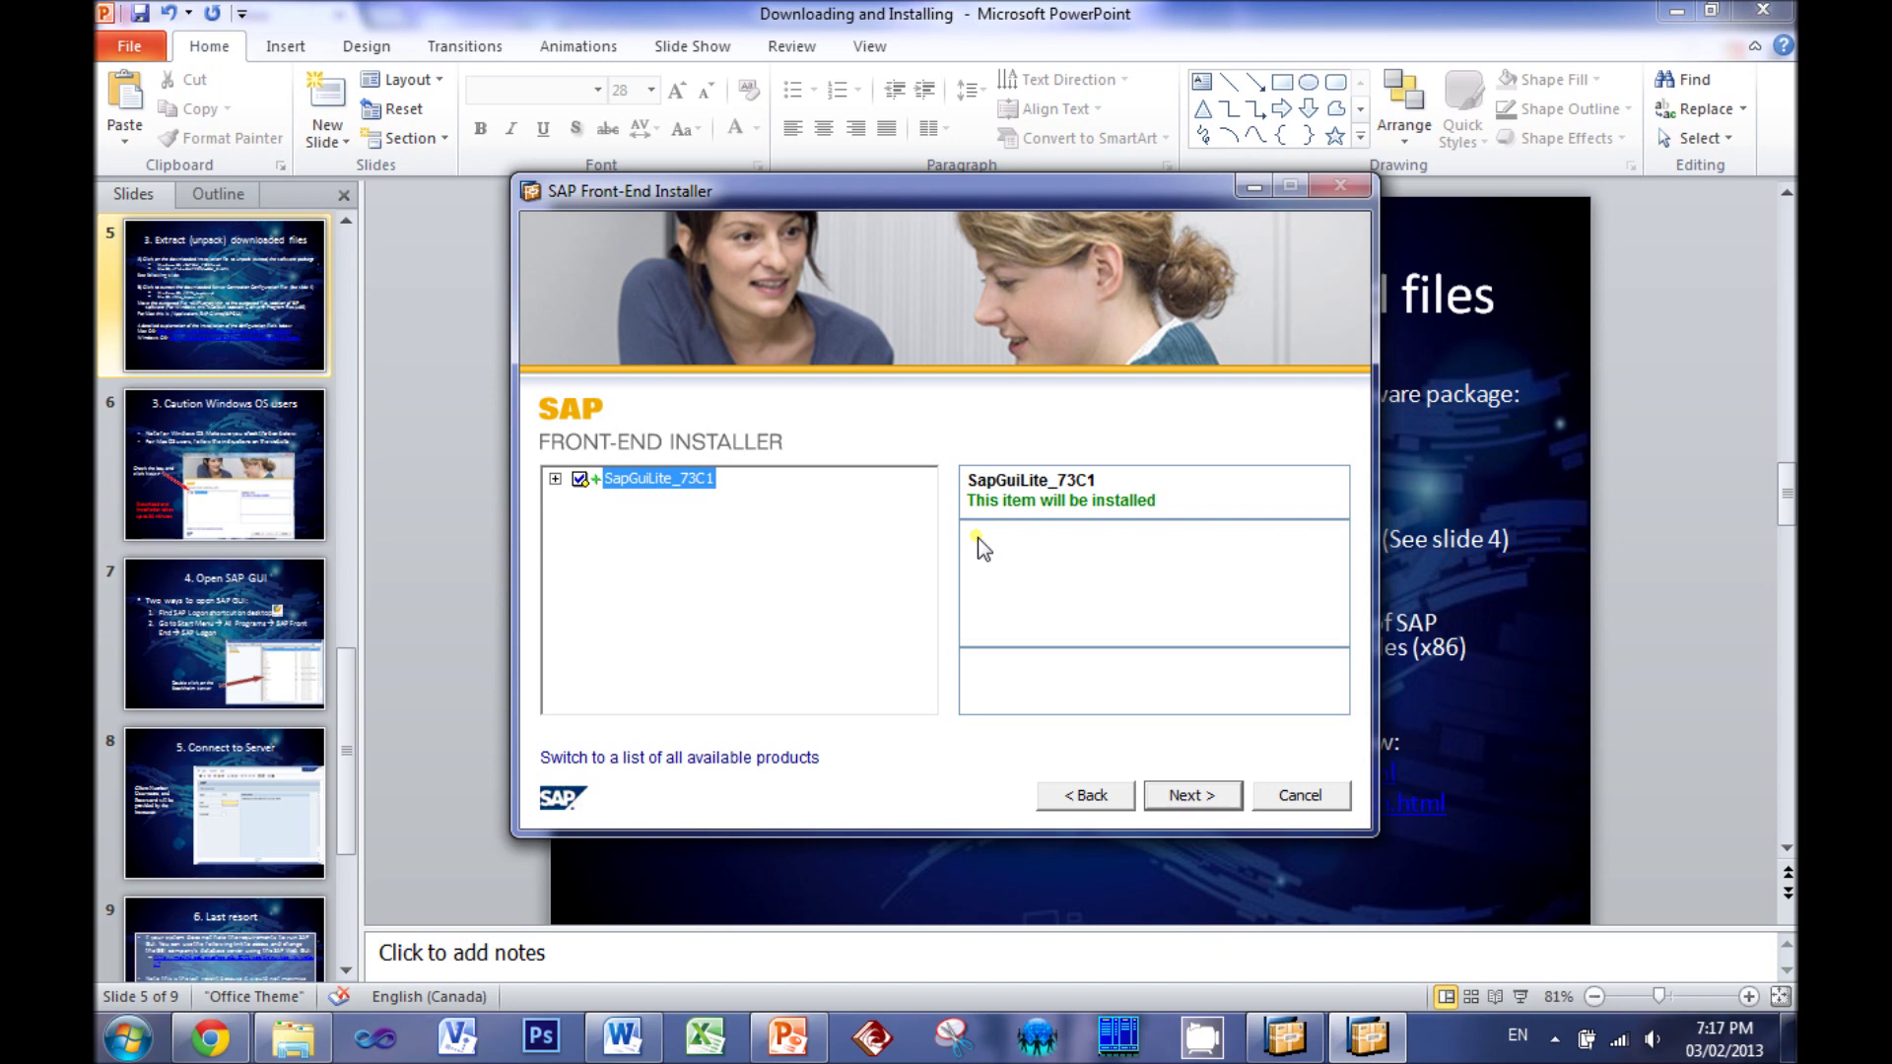
{"action": "left_click", "coordinate": [1212, 796]}
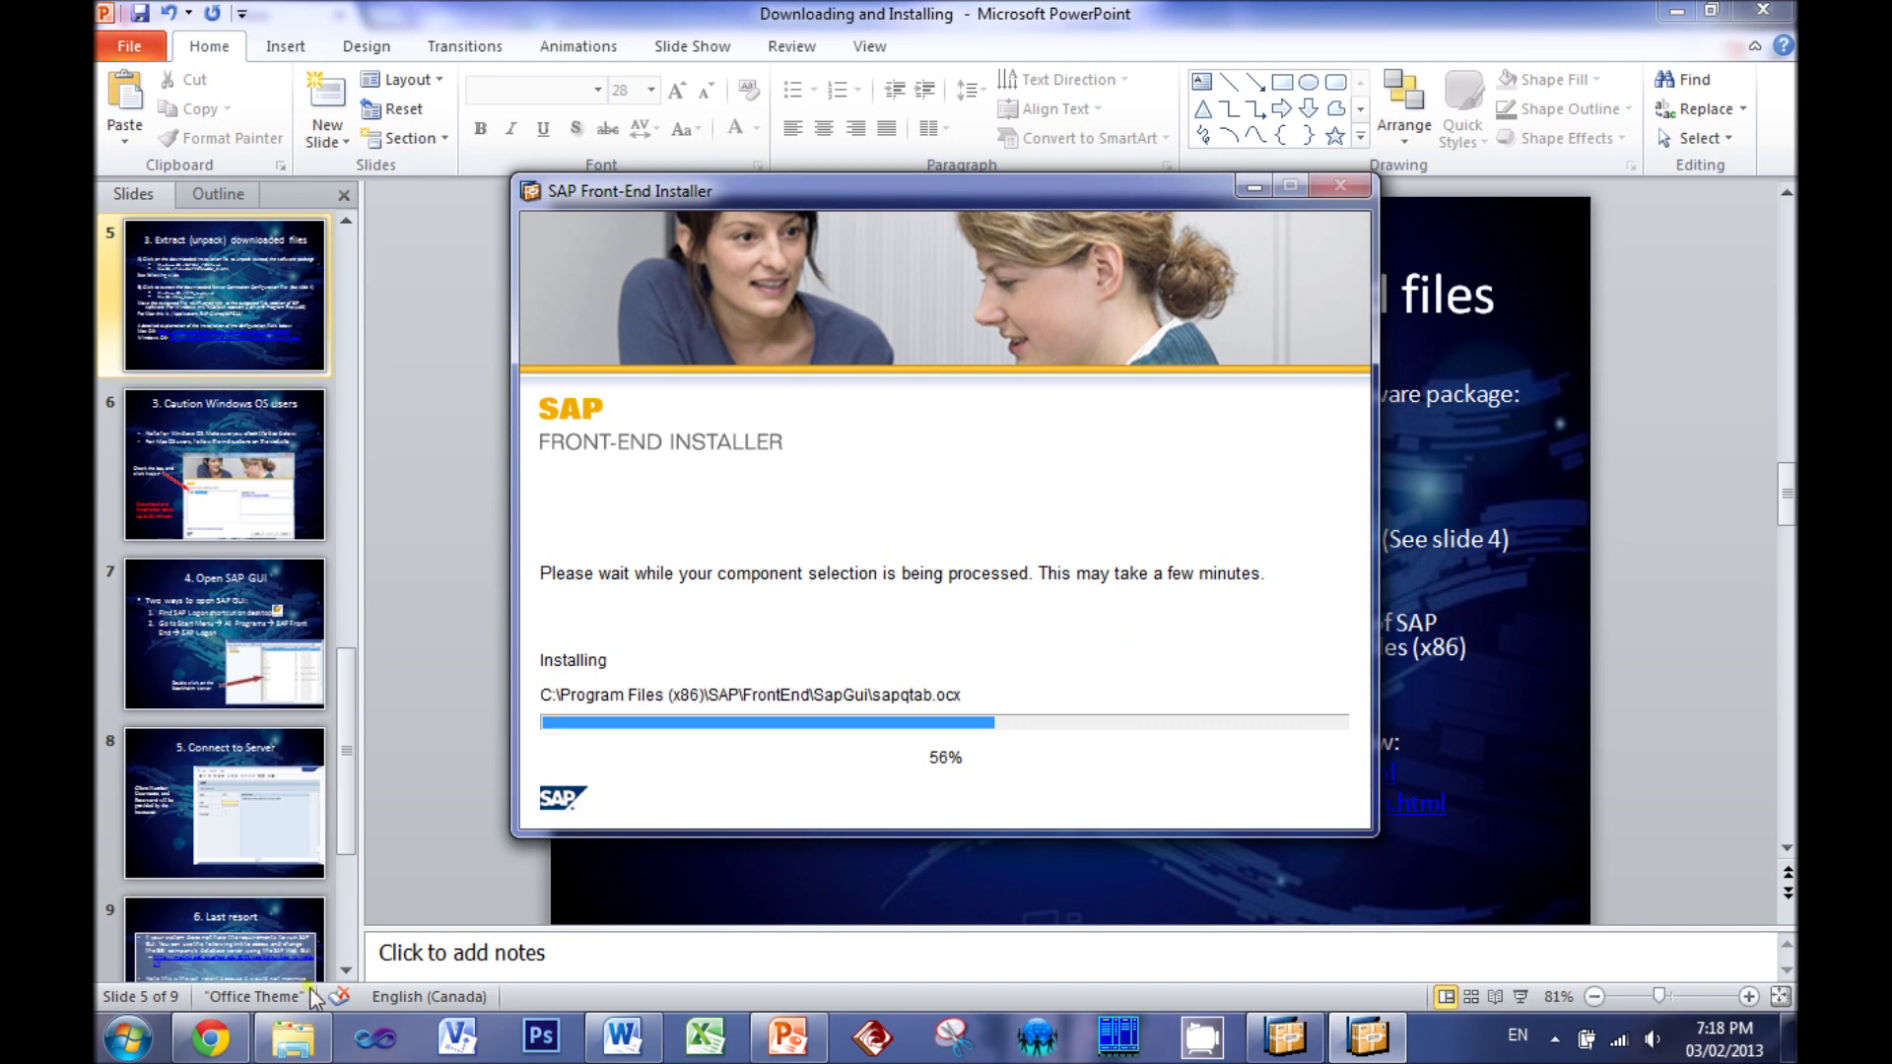
Open the downloaded WIN_saplogon (1).ZIP archive from Chrome and close the finished SAP Front-End Installer
{"action": "left_click", "coordinate": [289, 1045]}
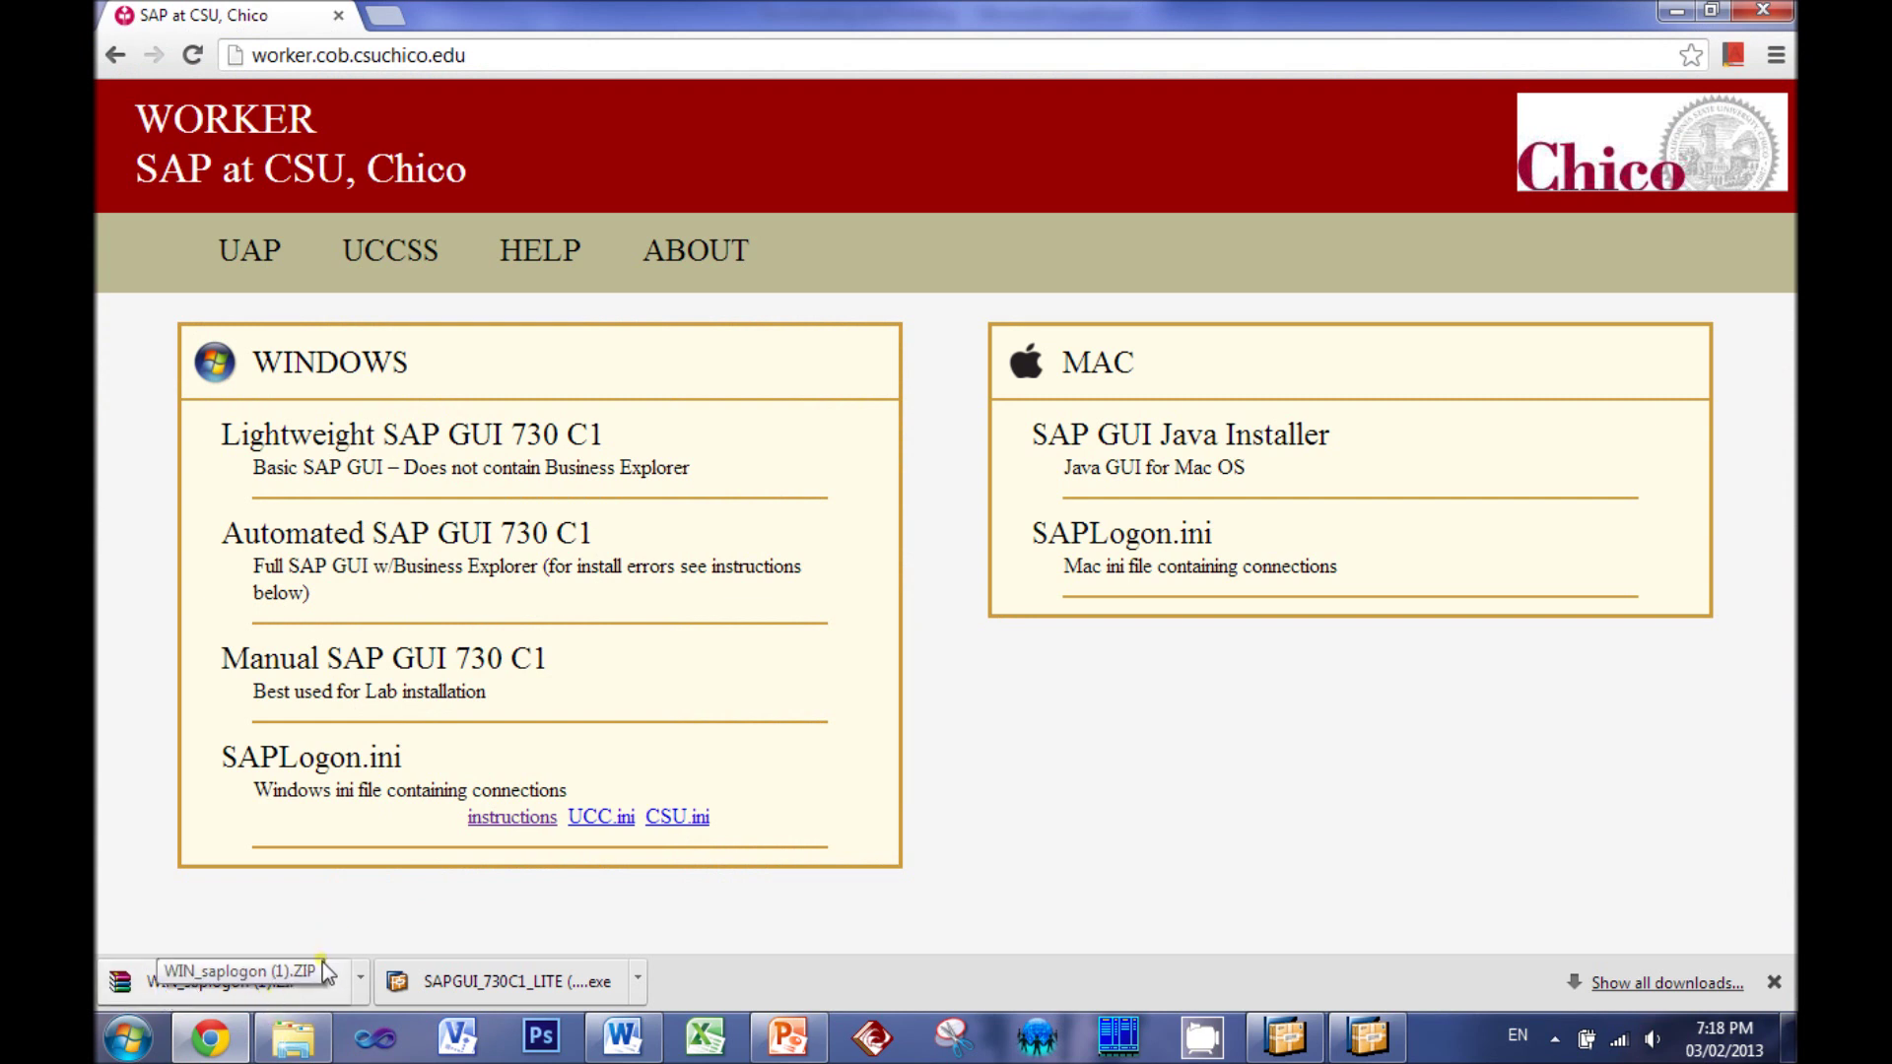
{"action": "left_click", "coordinate": [304, 987]}
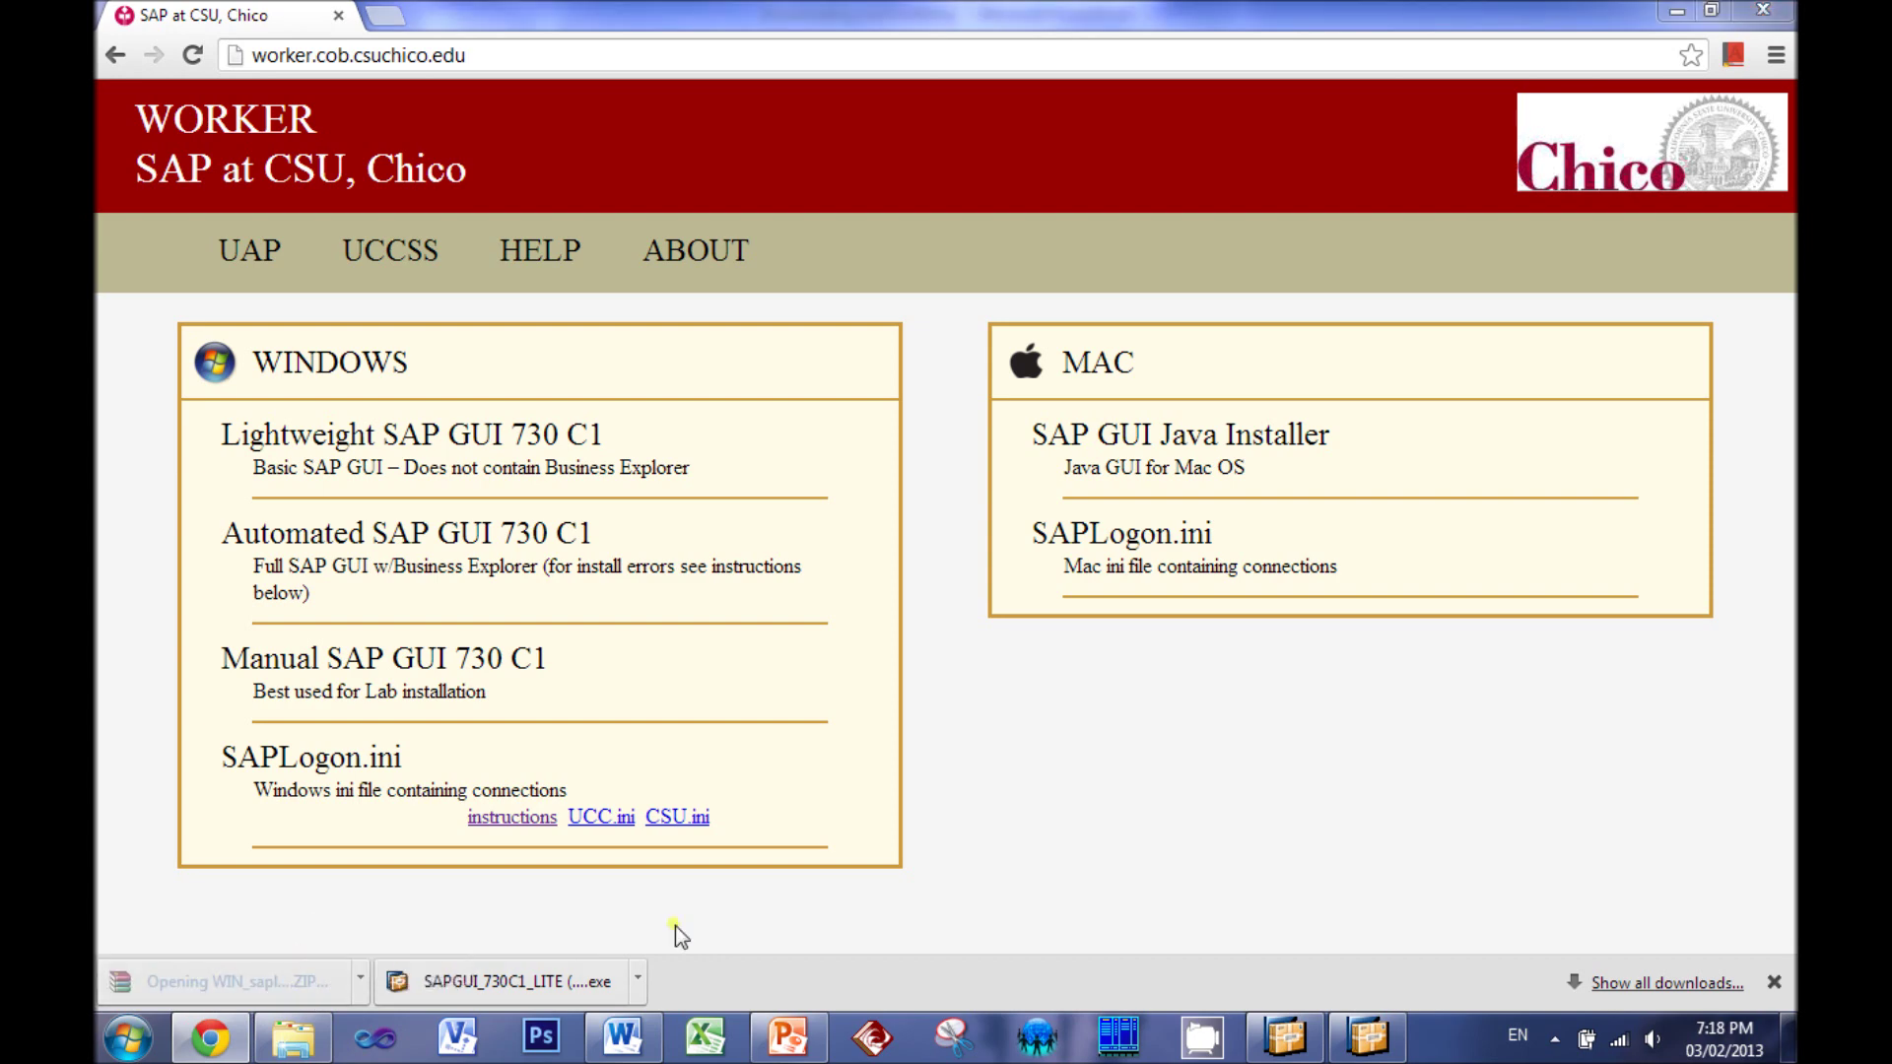
{"action": "left_click_drag", "start_coordinate": [1203, 461], "coordinate": [1214, 333]}
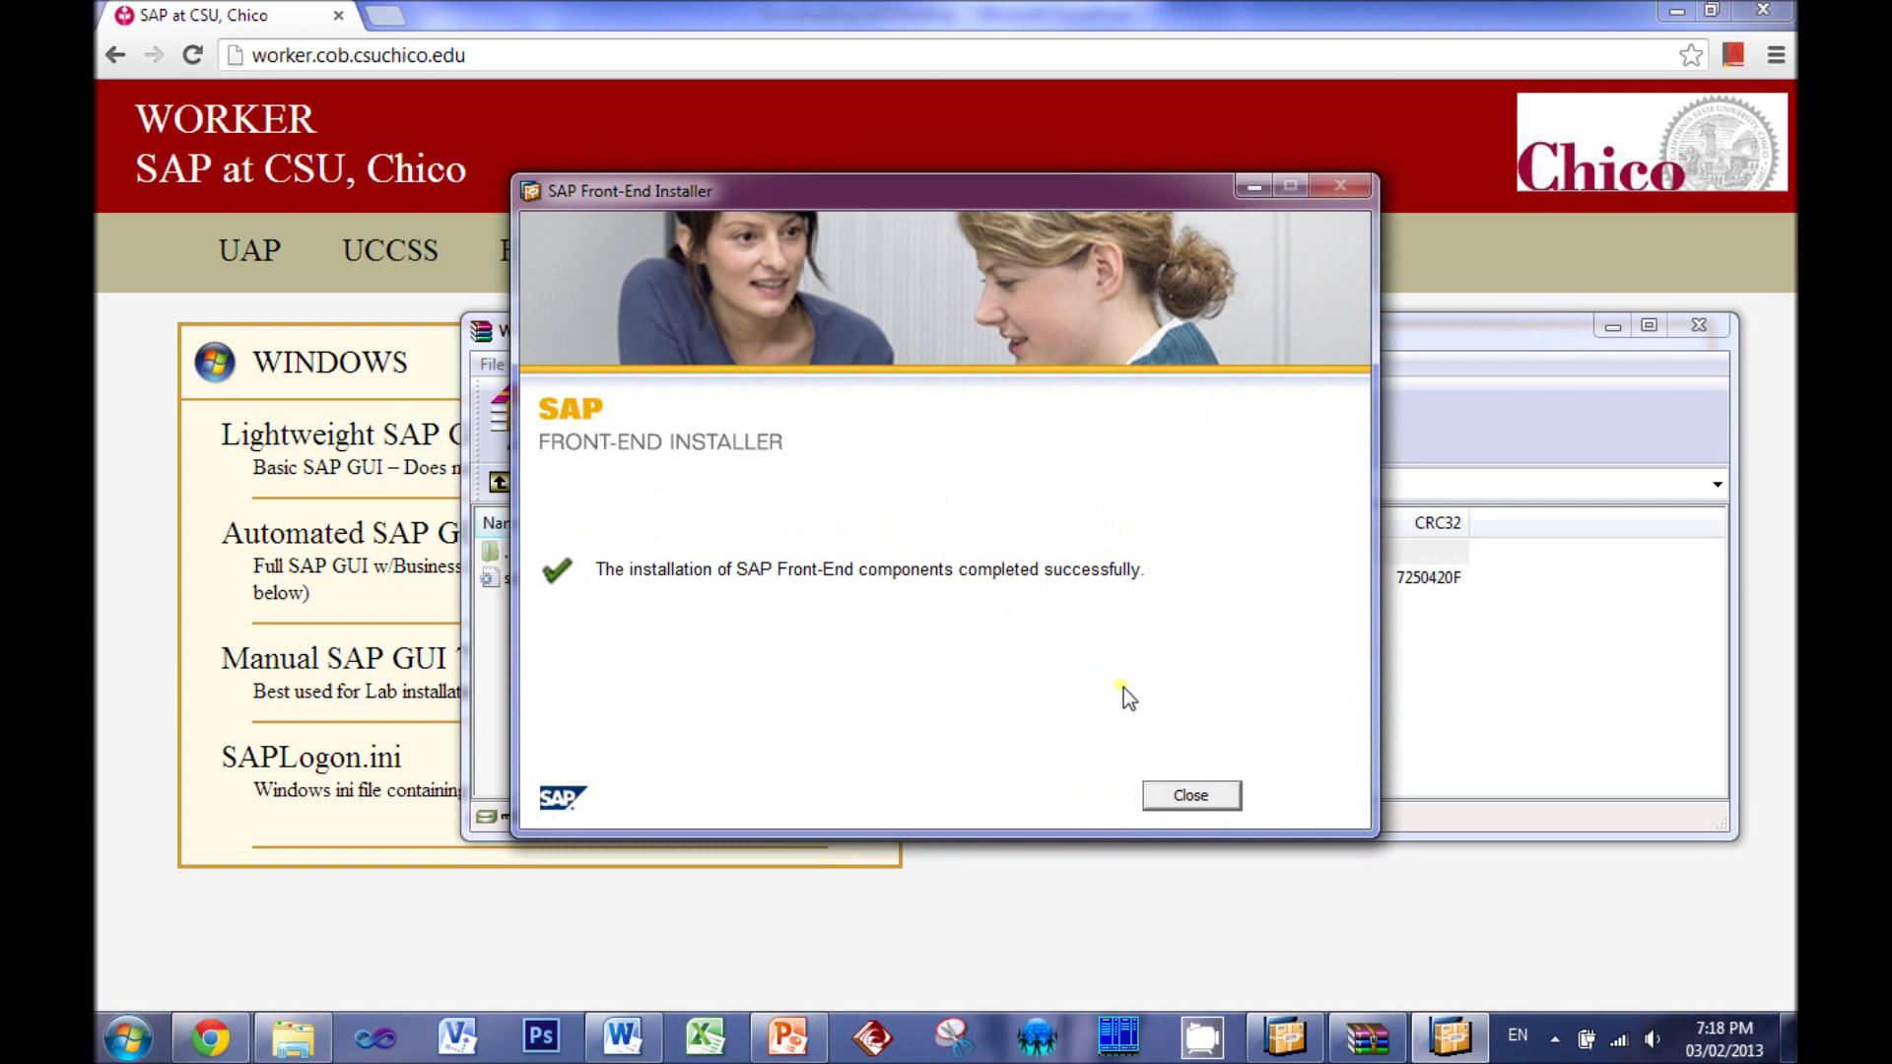
{"action": "left_click", "coordinate": [1219, 798]}
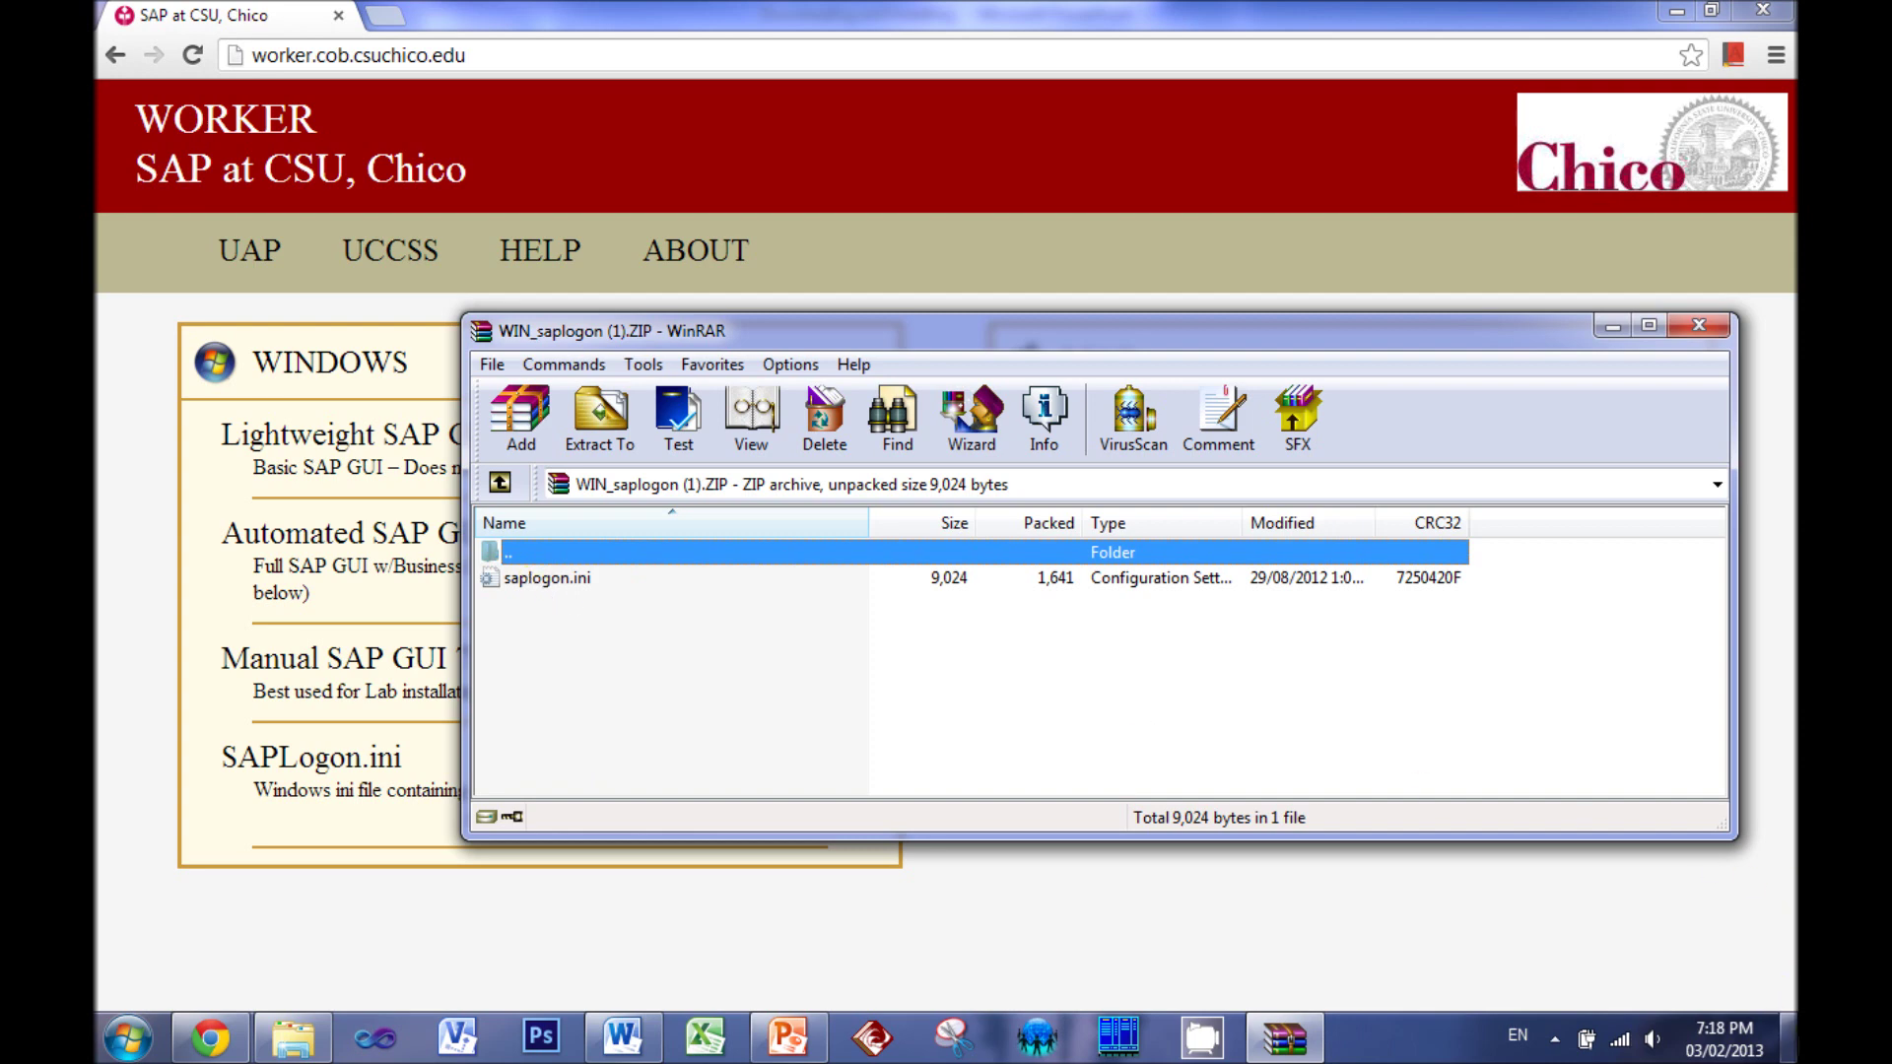
{"action": "left_click", "coordinate": [1788, 1034]}
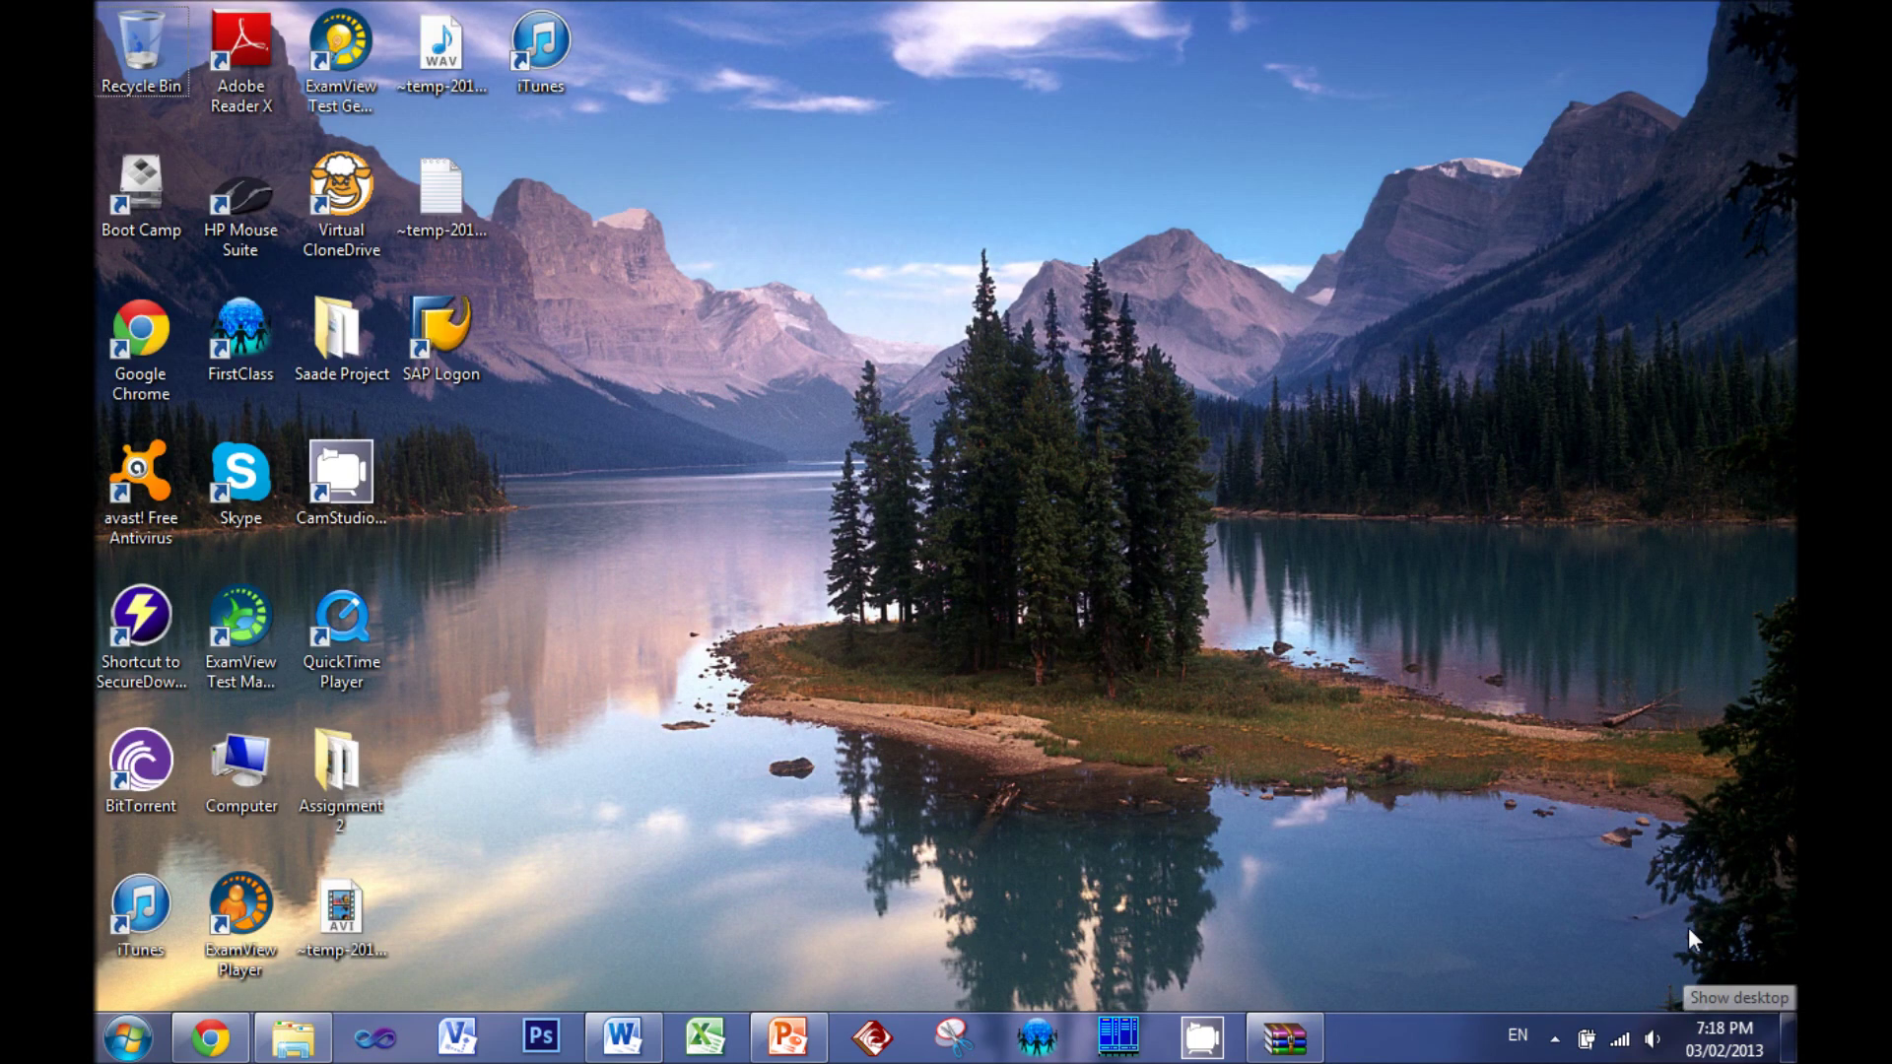
{"action": "left_click", "coordinate": [276, 1044]}
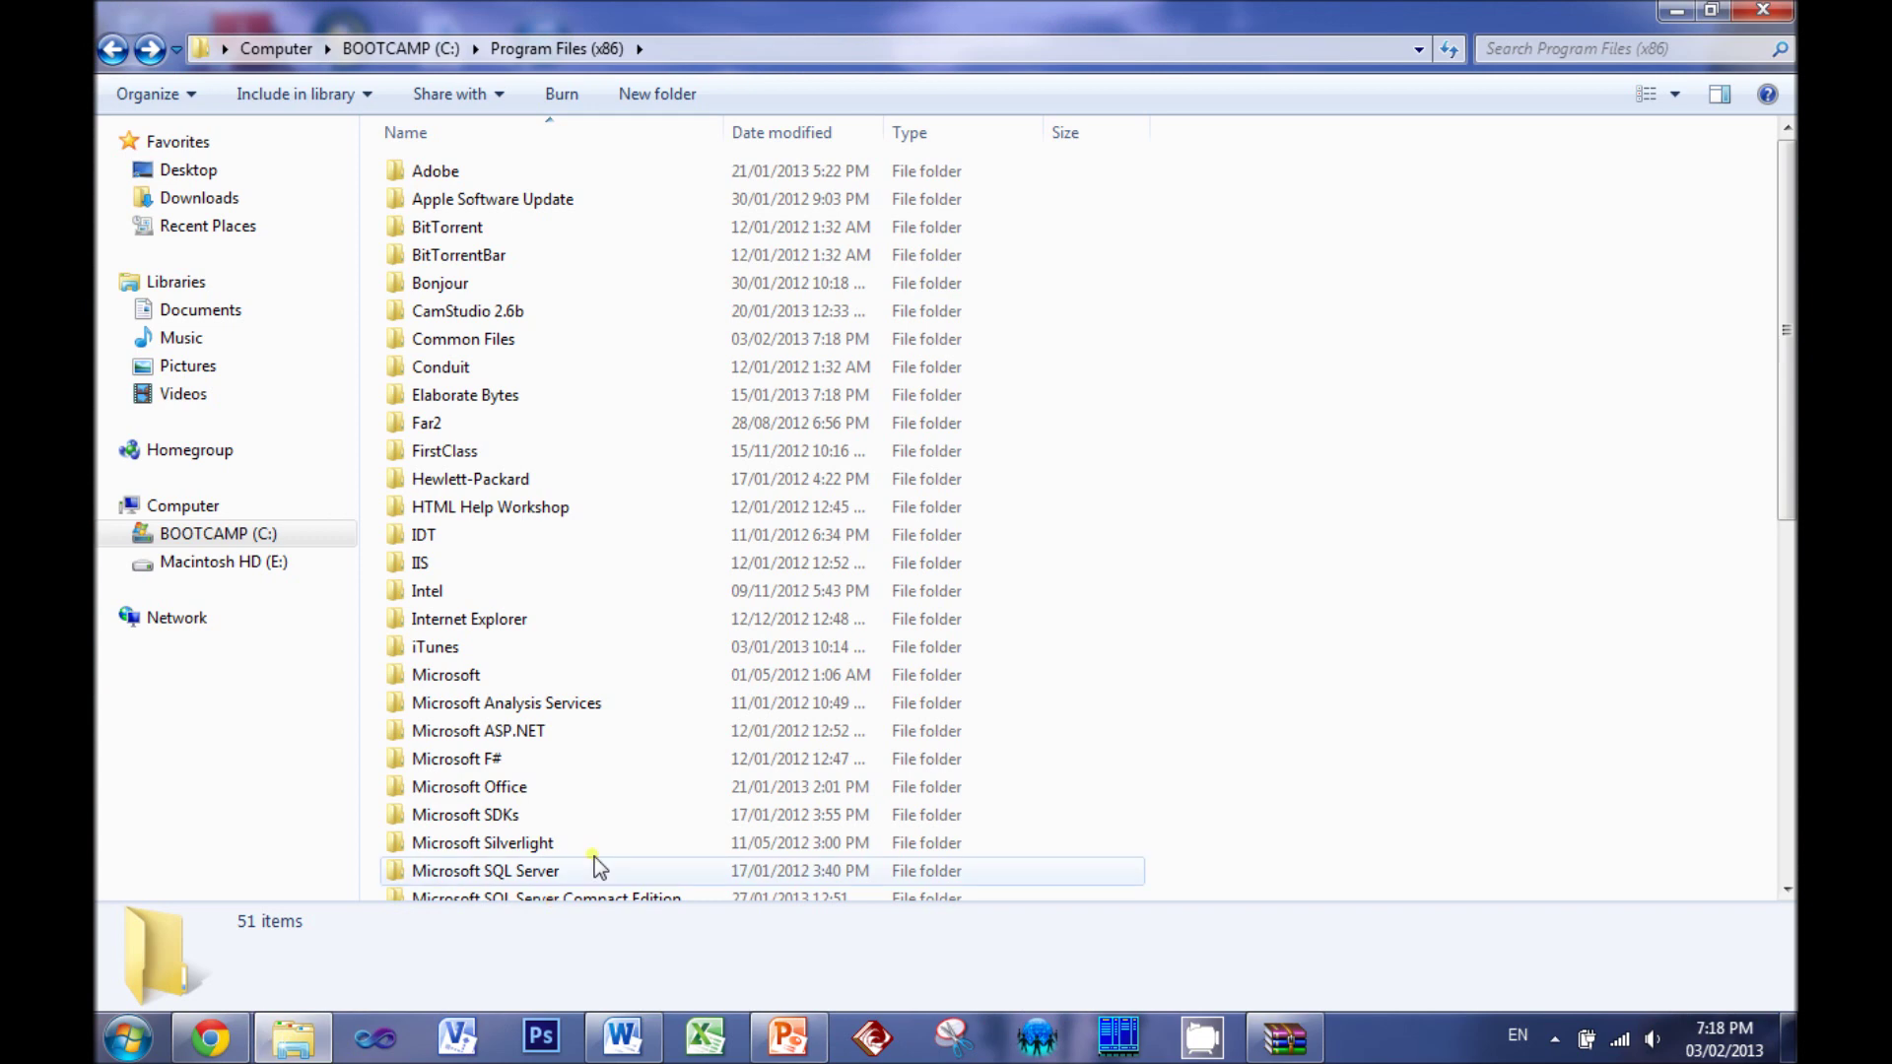
{"action": "mouse_move", "coordinate": [230, 1044]}
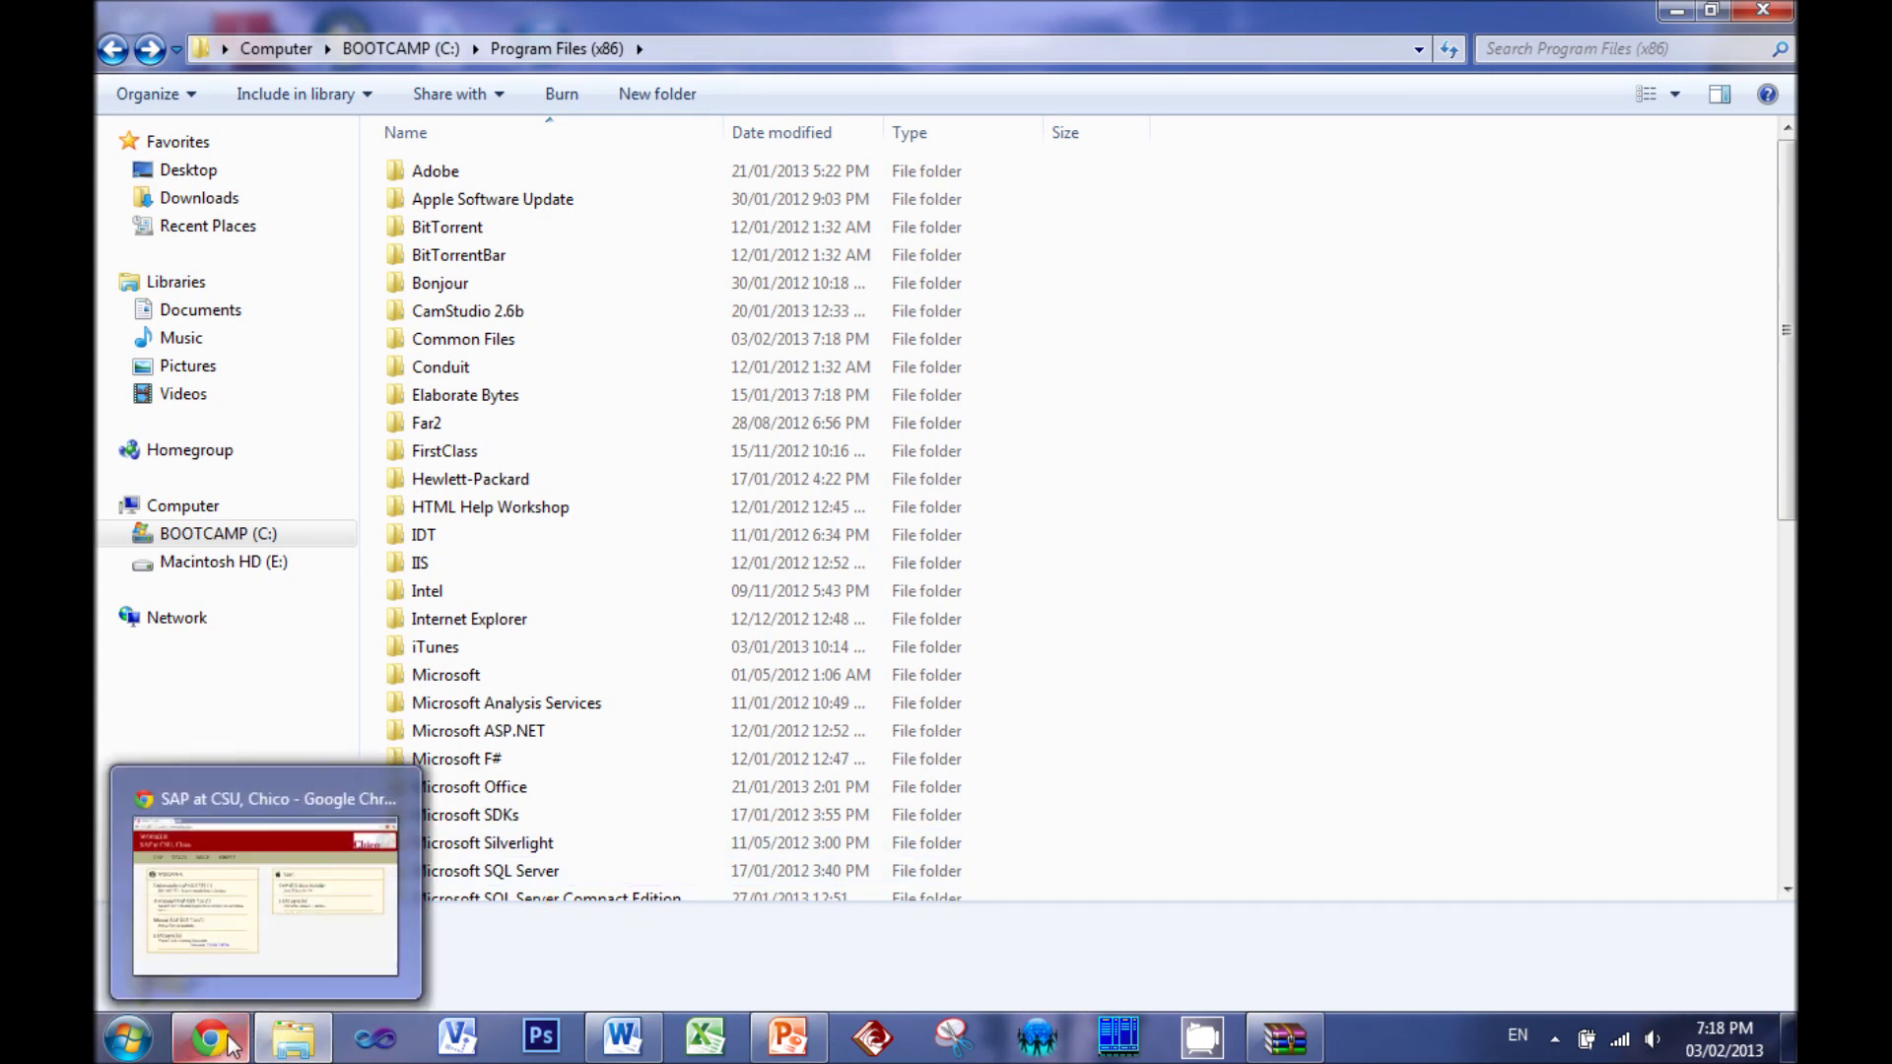
{"action": "left_click", "coordinate": [229, 1045]}
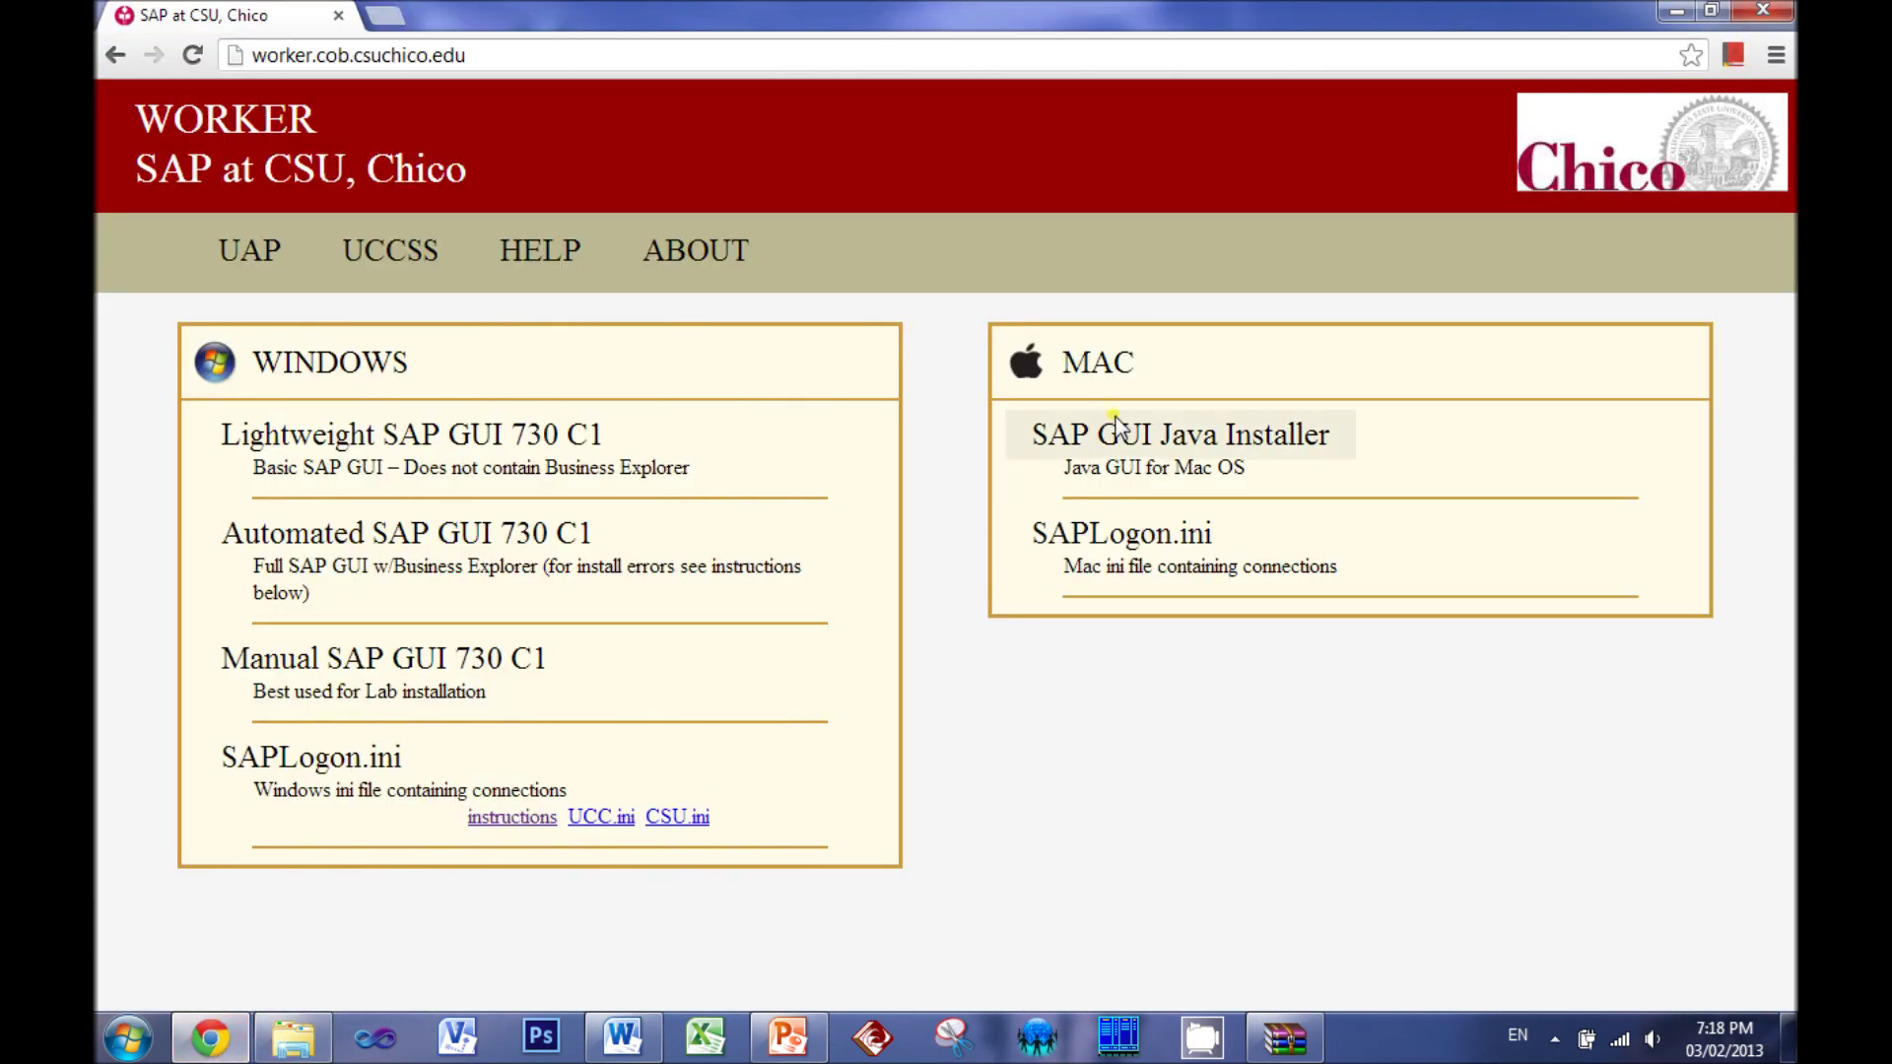
{"action": "left_click", "coordinate": [1283, 1040]}
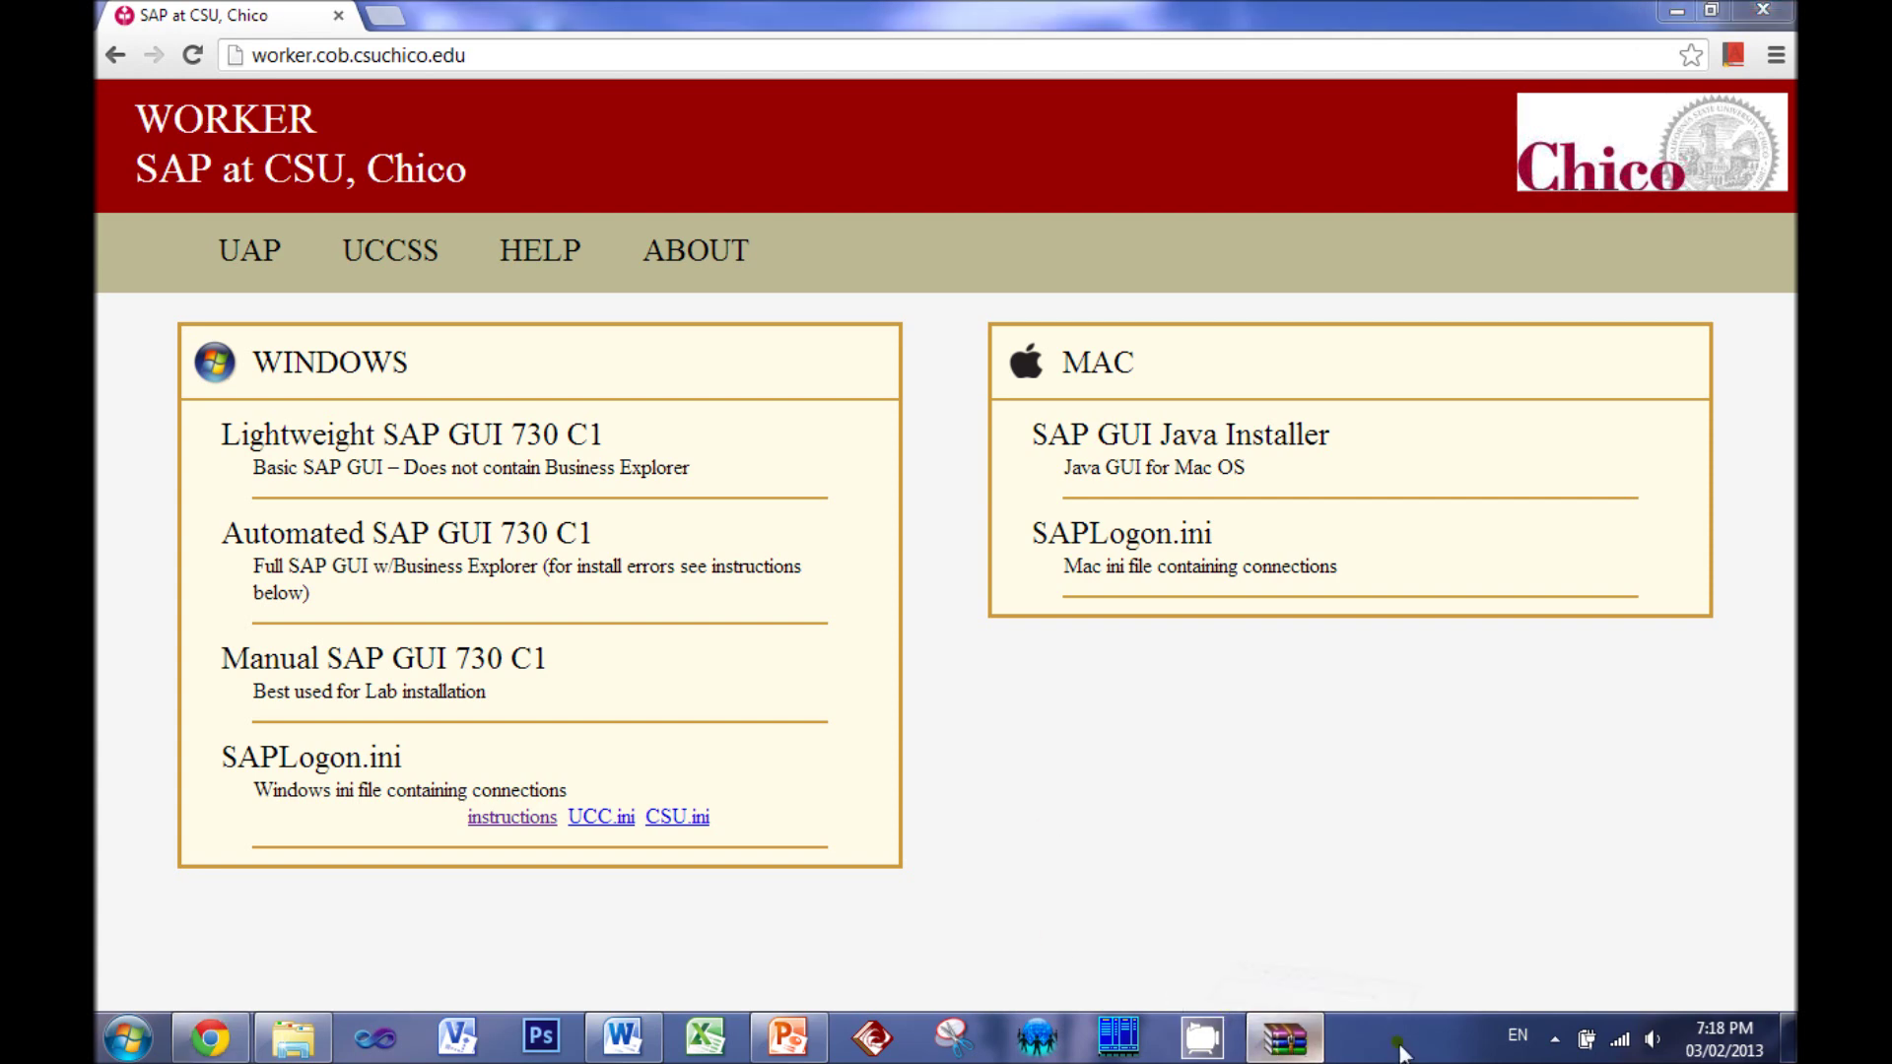
Extract saplogon.ini from the WinRAR archive onto the desktop and close the archive
{"action": "left_click", "coordinate": [1788, 1029]}
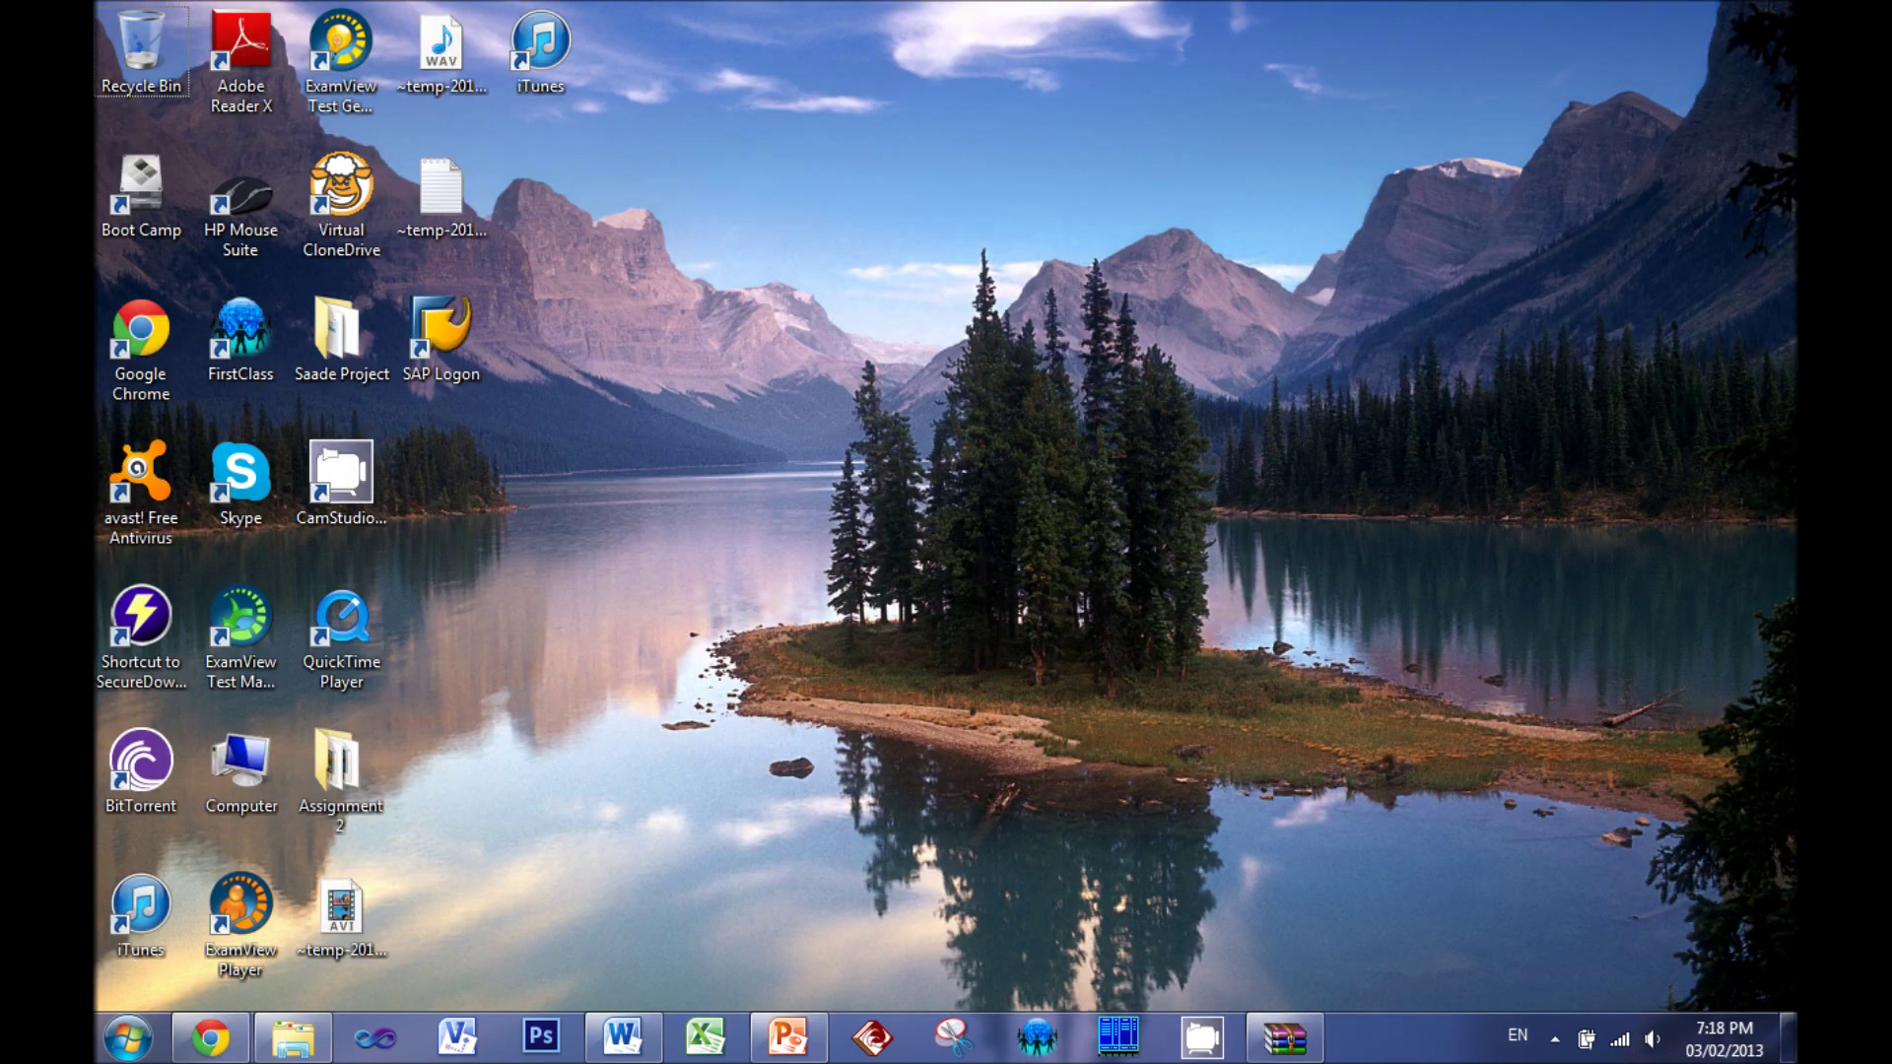
{"action": "left_click", "coordinate": [1293, 1050]}
{"action": "left_click_drag", "start_coordinate": [980, 338], "coordinate": [1522, 325]}
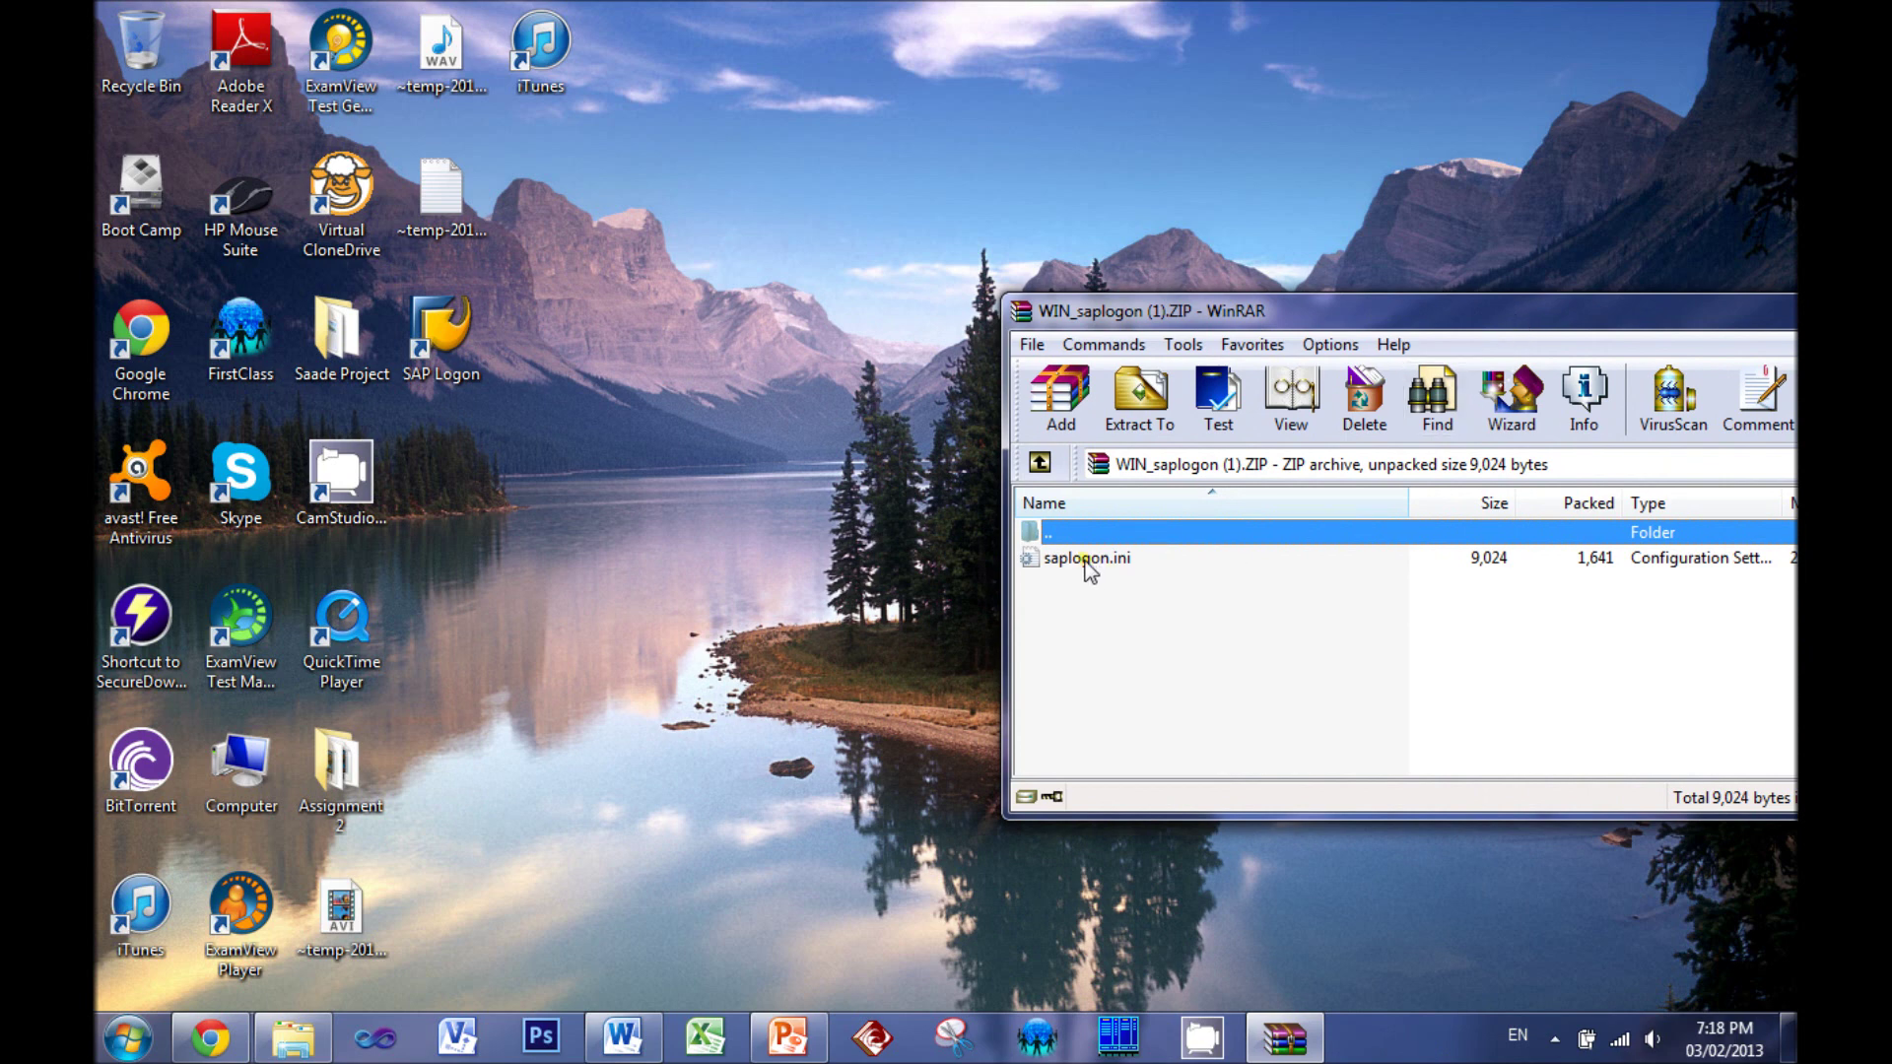
{"action": "left_click_drag", "start_coordinate": [1087, 560], "coordinate": [768, 592]}
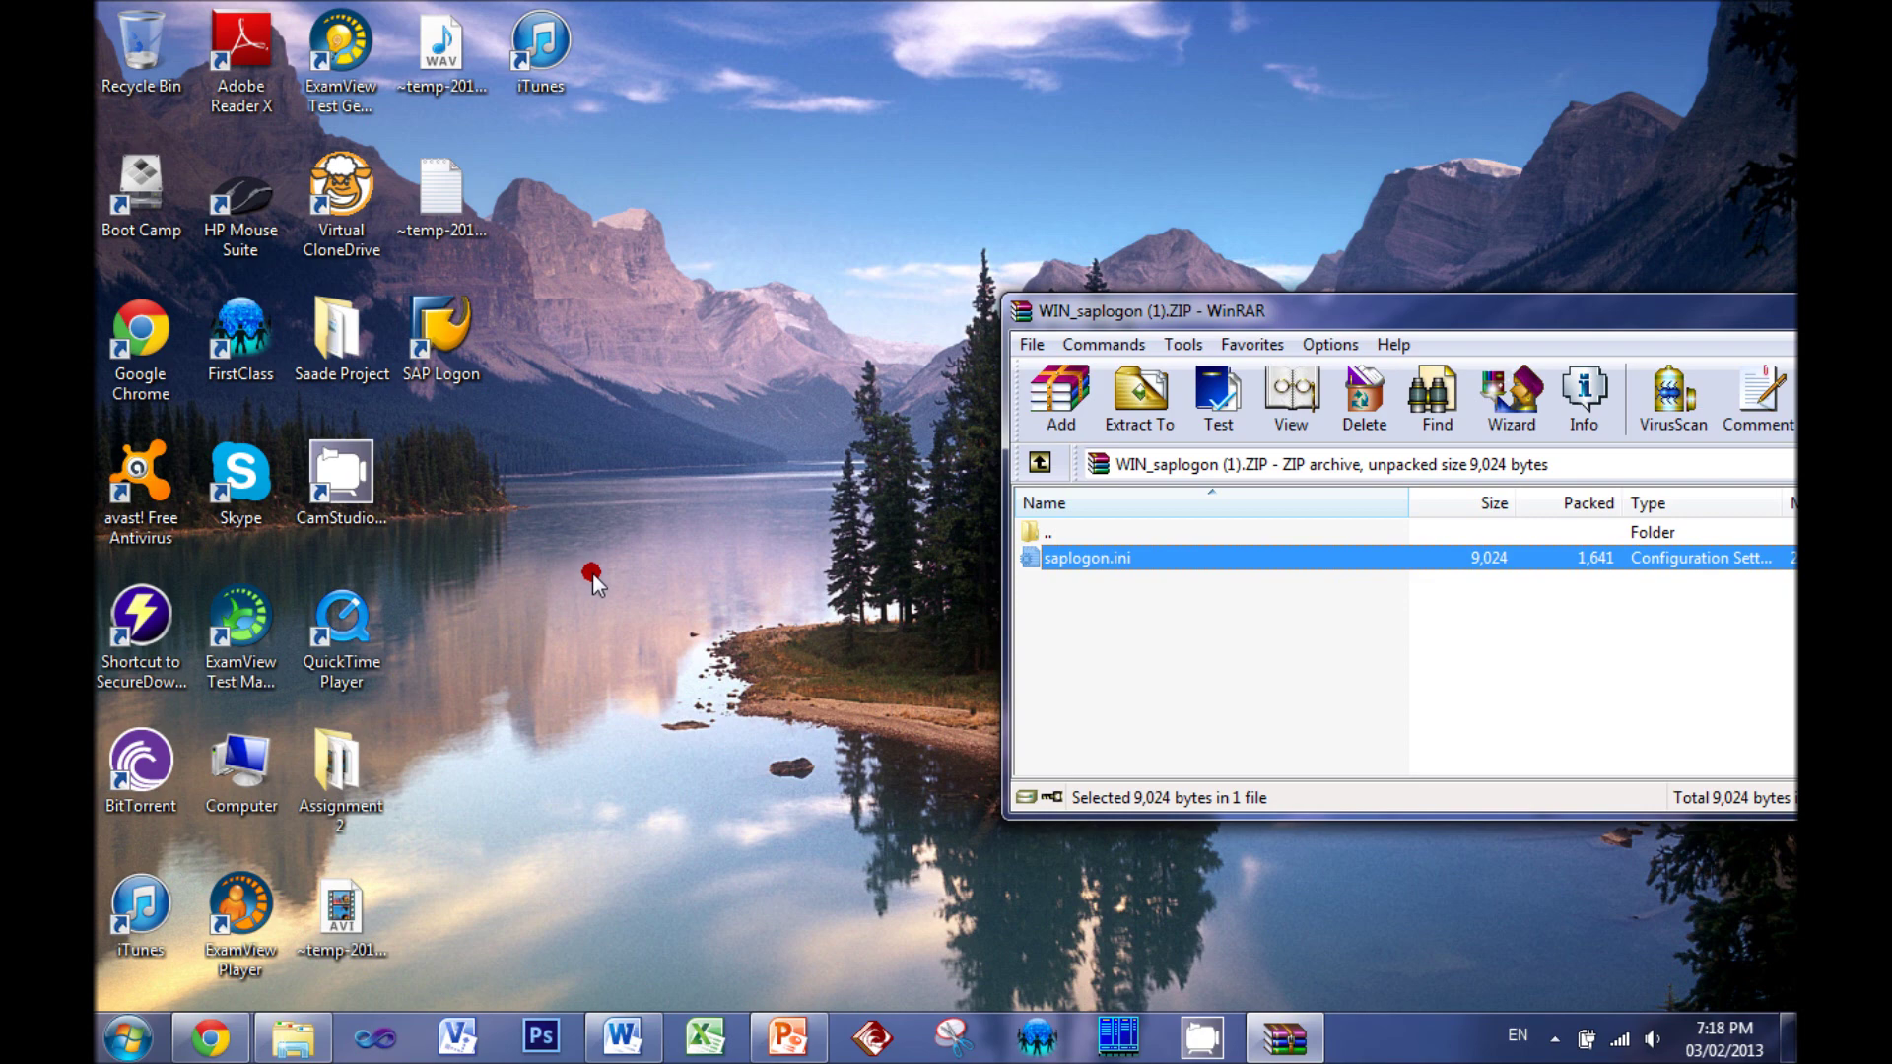
{"action": "left_click_drag", "start_coordinate": [601, 577], "coordinate": [606, 577]}
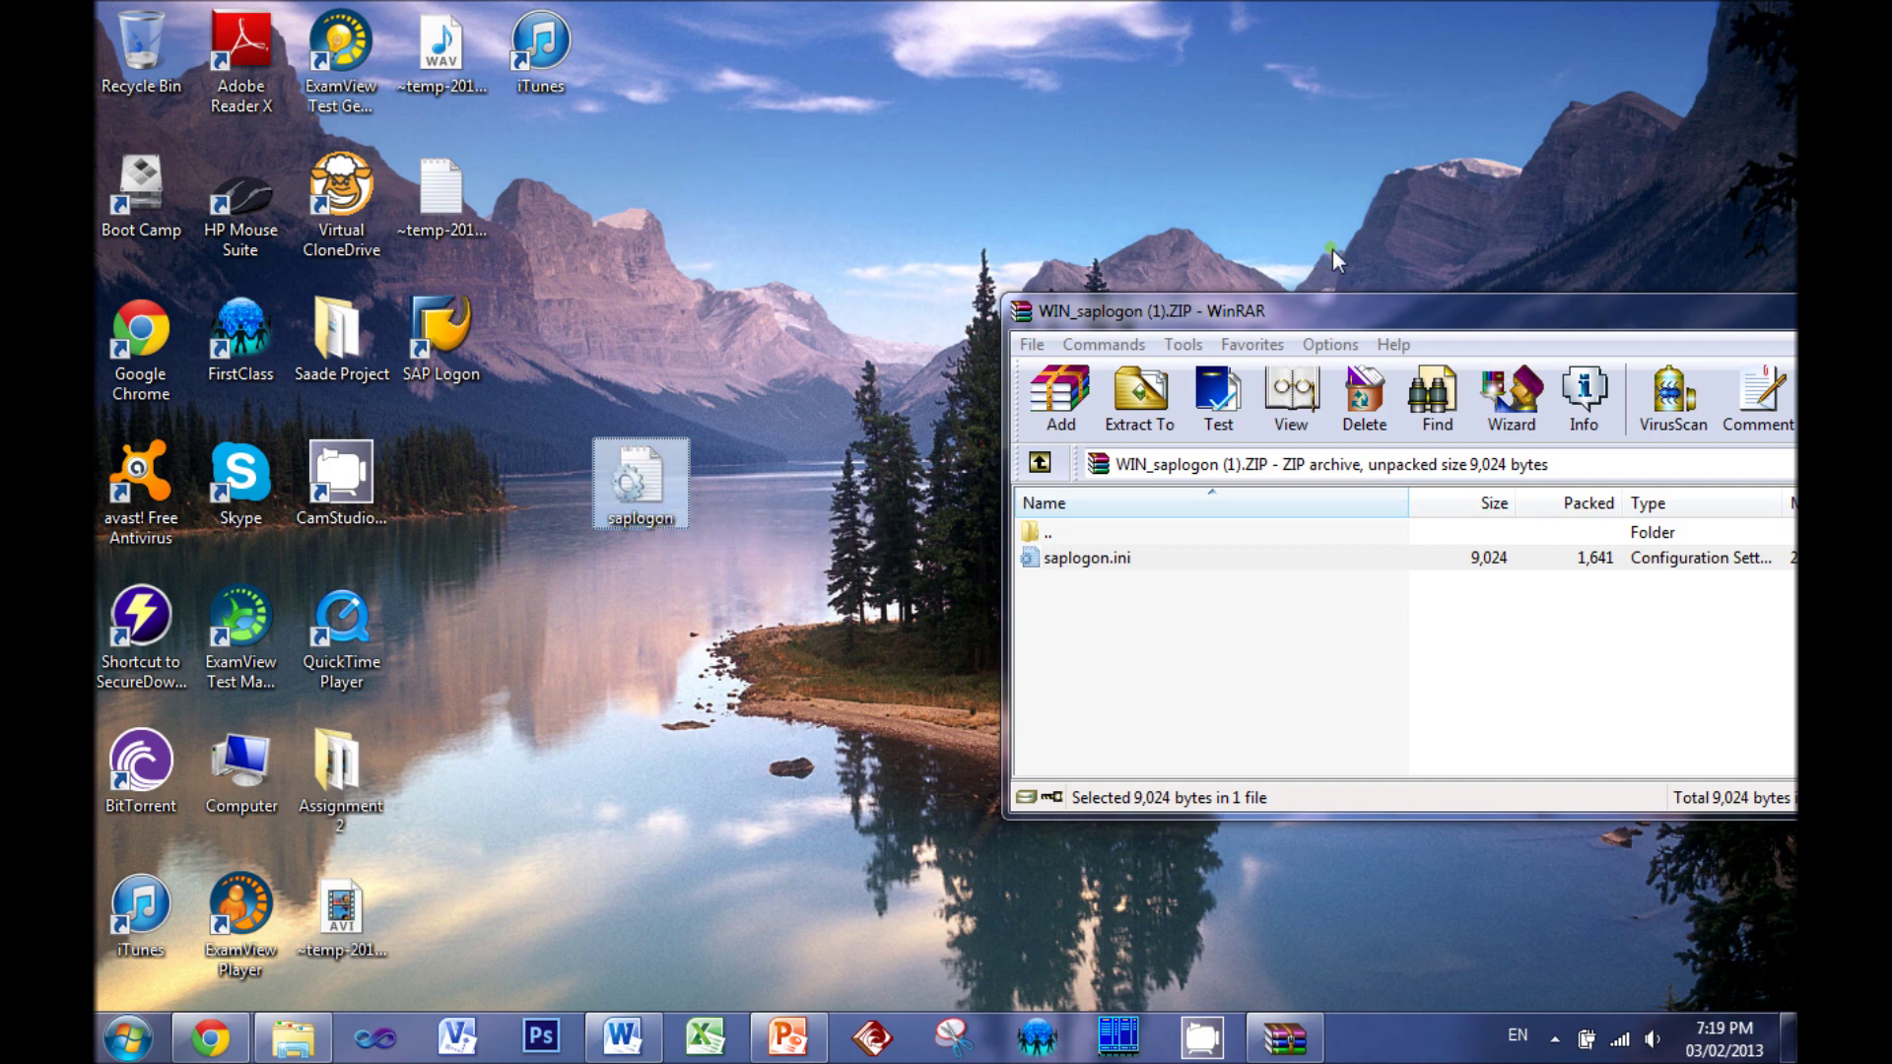
{"action": "left_click_drag", "start_coordinate": [1429, 303], "coordinate": [804, 571]}
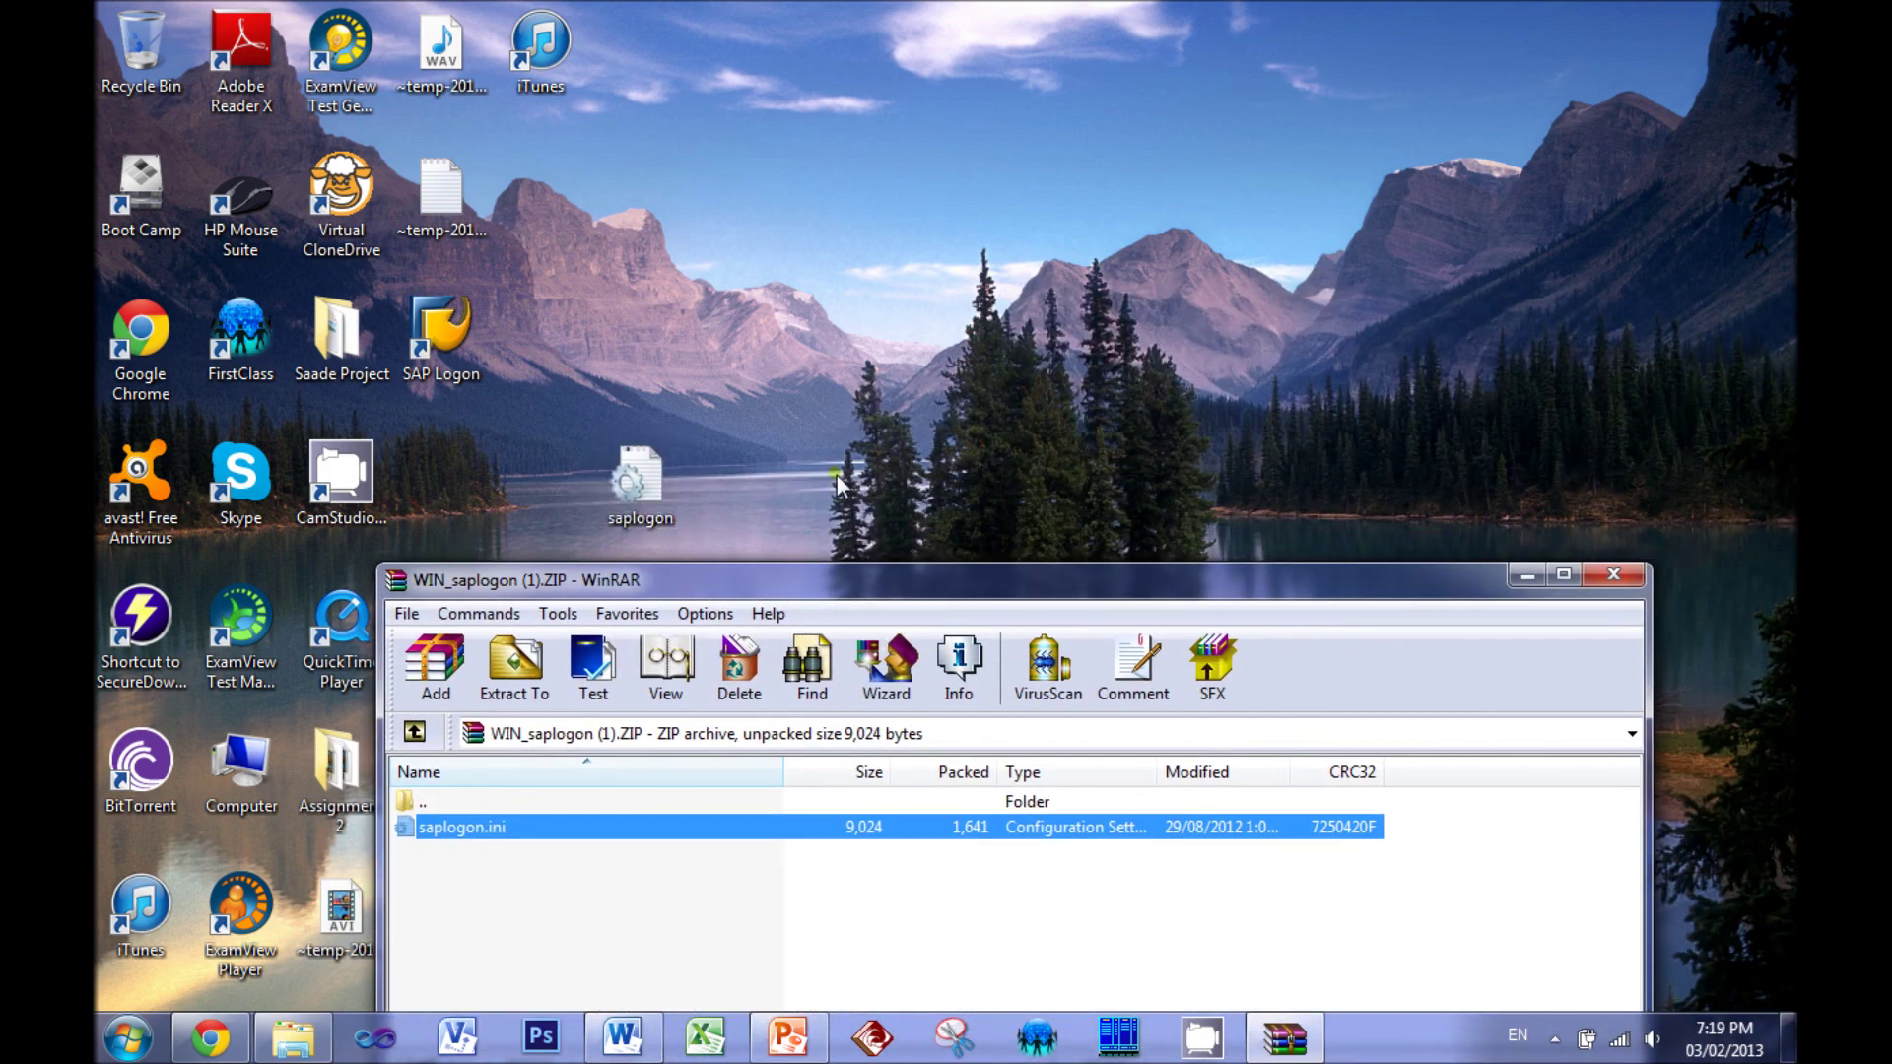
{"action": "left_click", "coordinate": [1612, 575]}
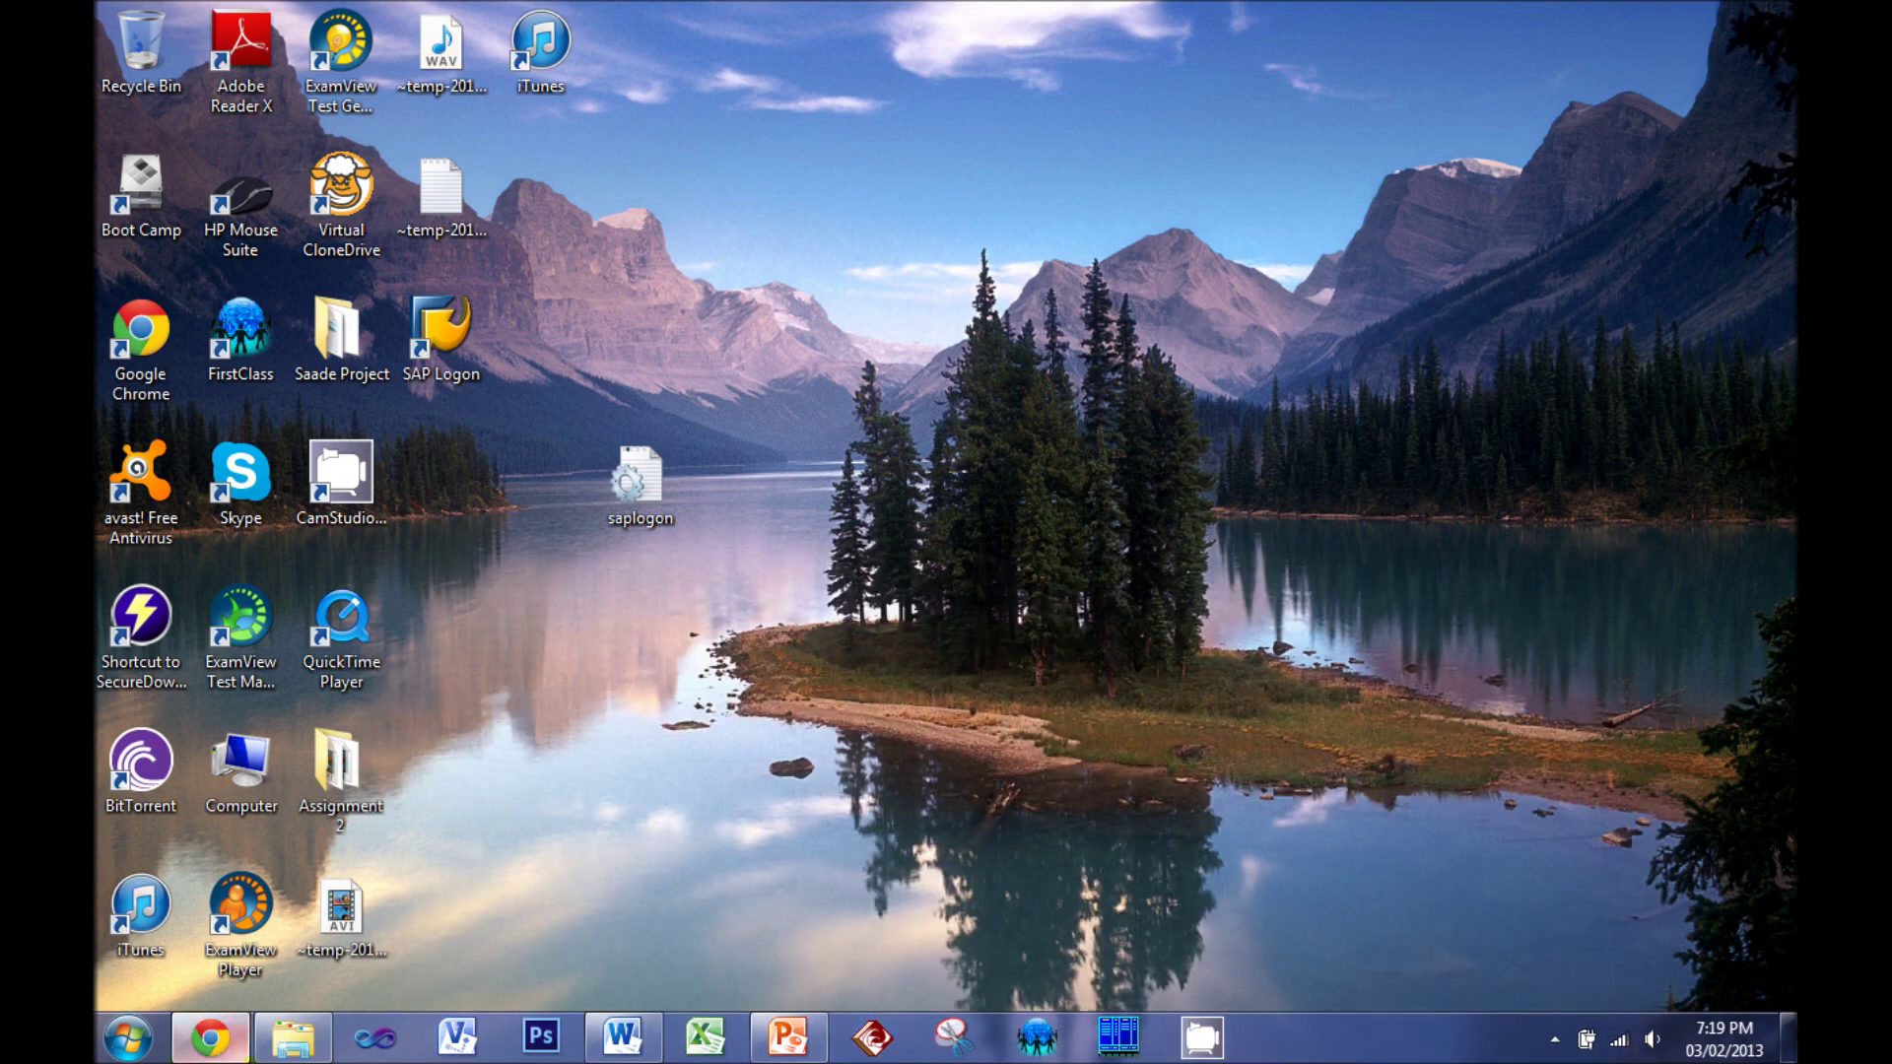
Open the folder C:\Program Files (x86)\SAP\FrontEnd\SAPgui in Windows Explorer
{"action": "left_click", "coordinate": [274, 1050]}
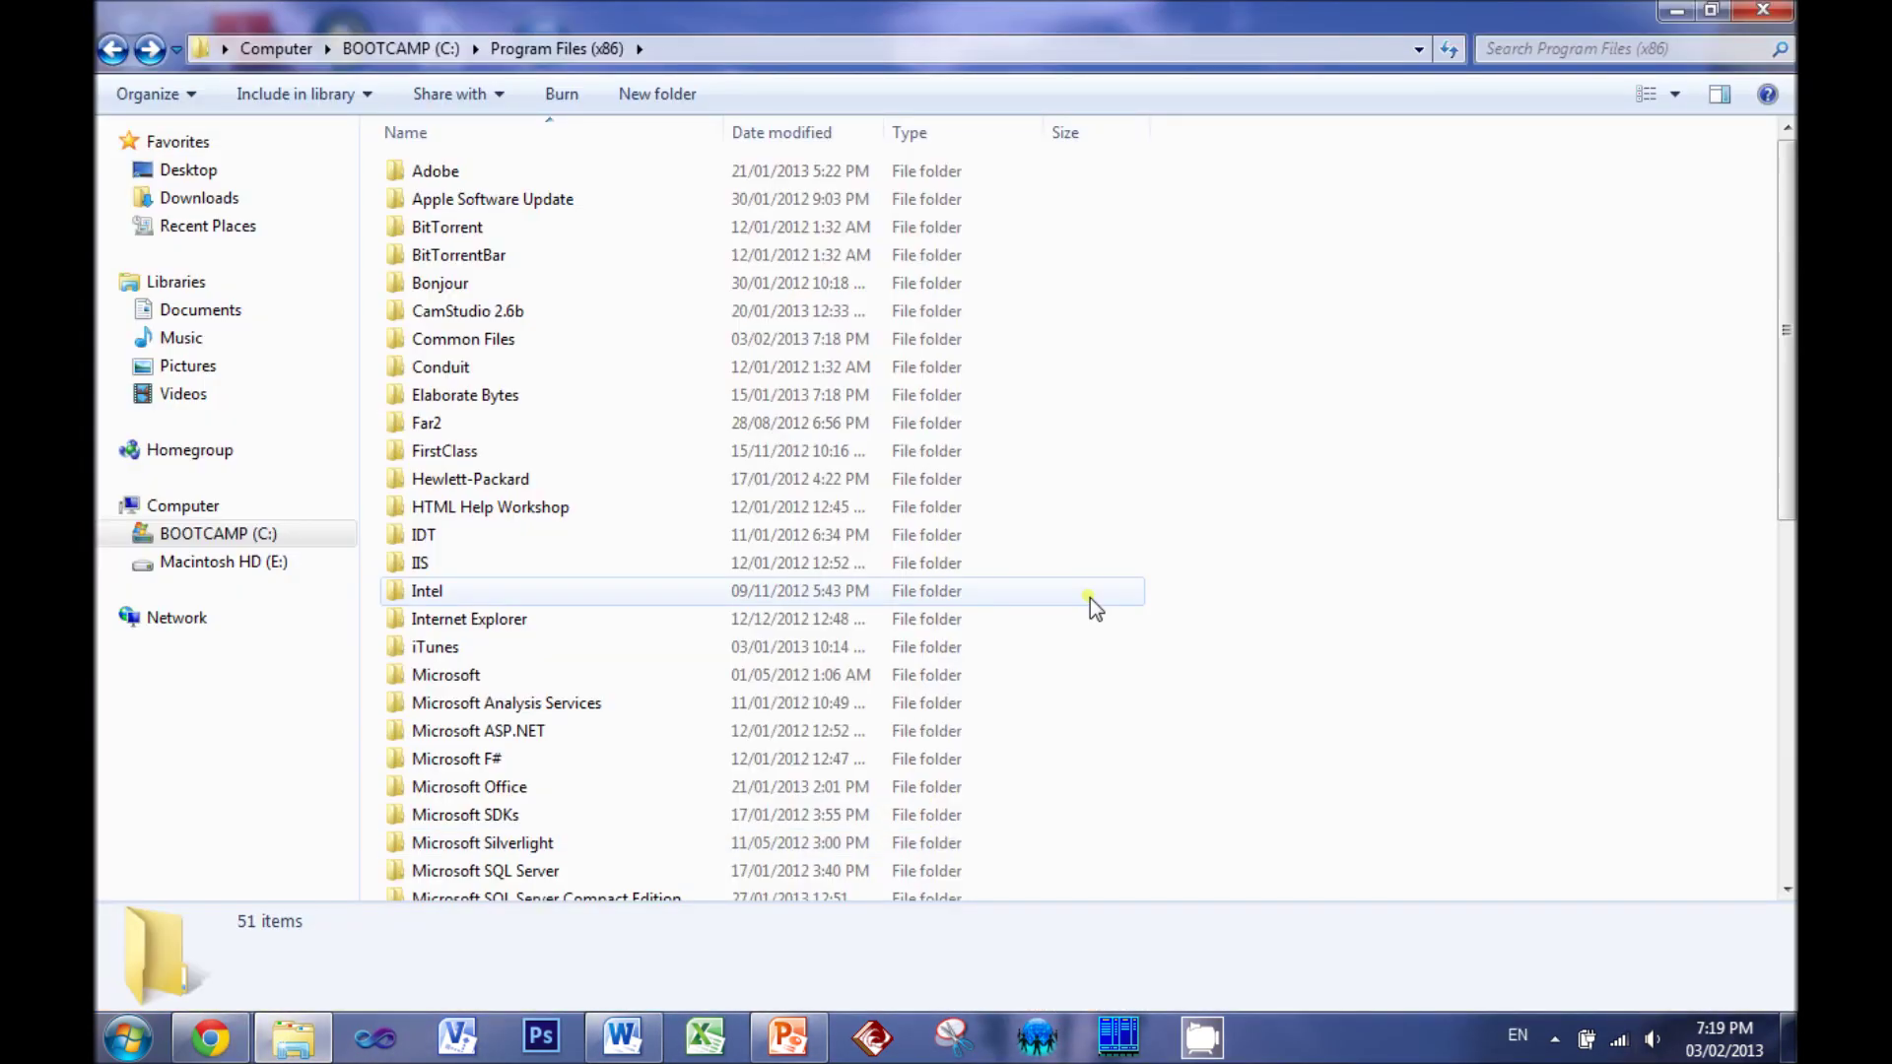
{"action": "left_click", "coordinate": [218, 545]}
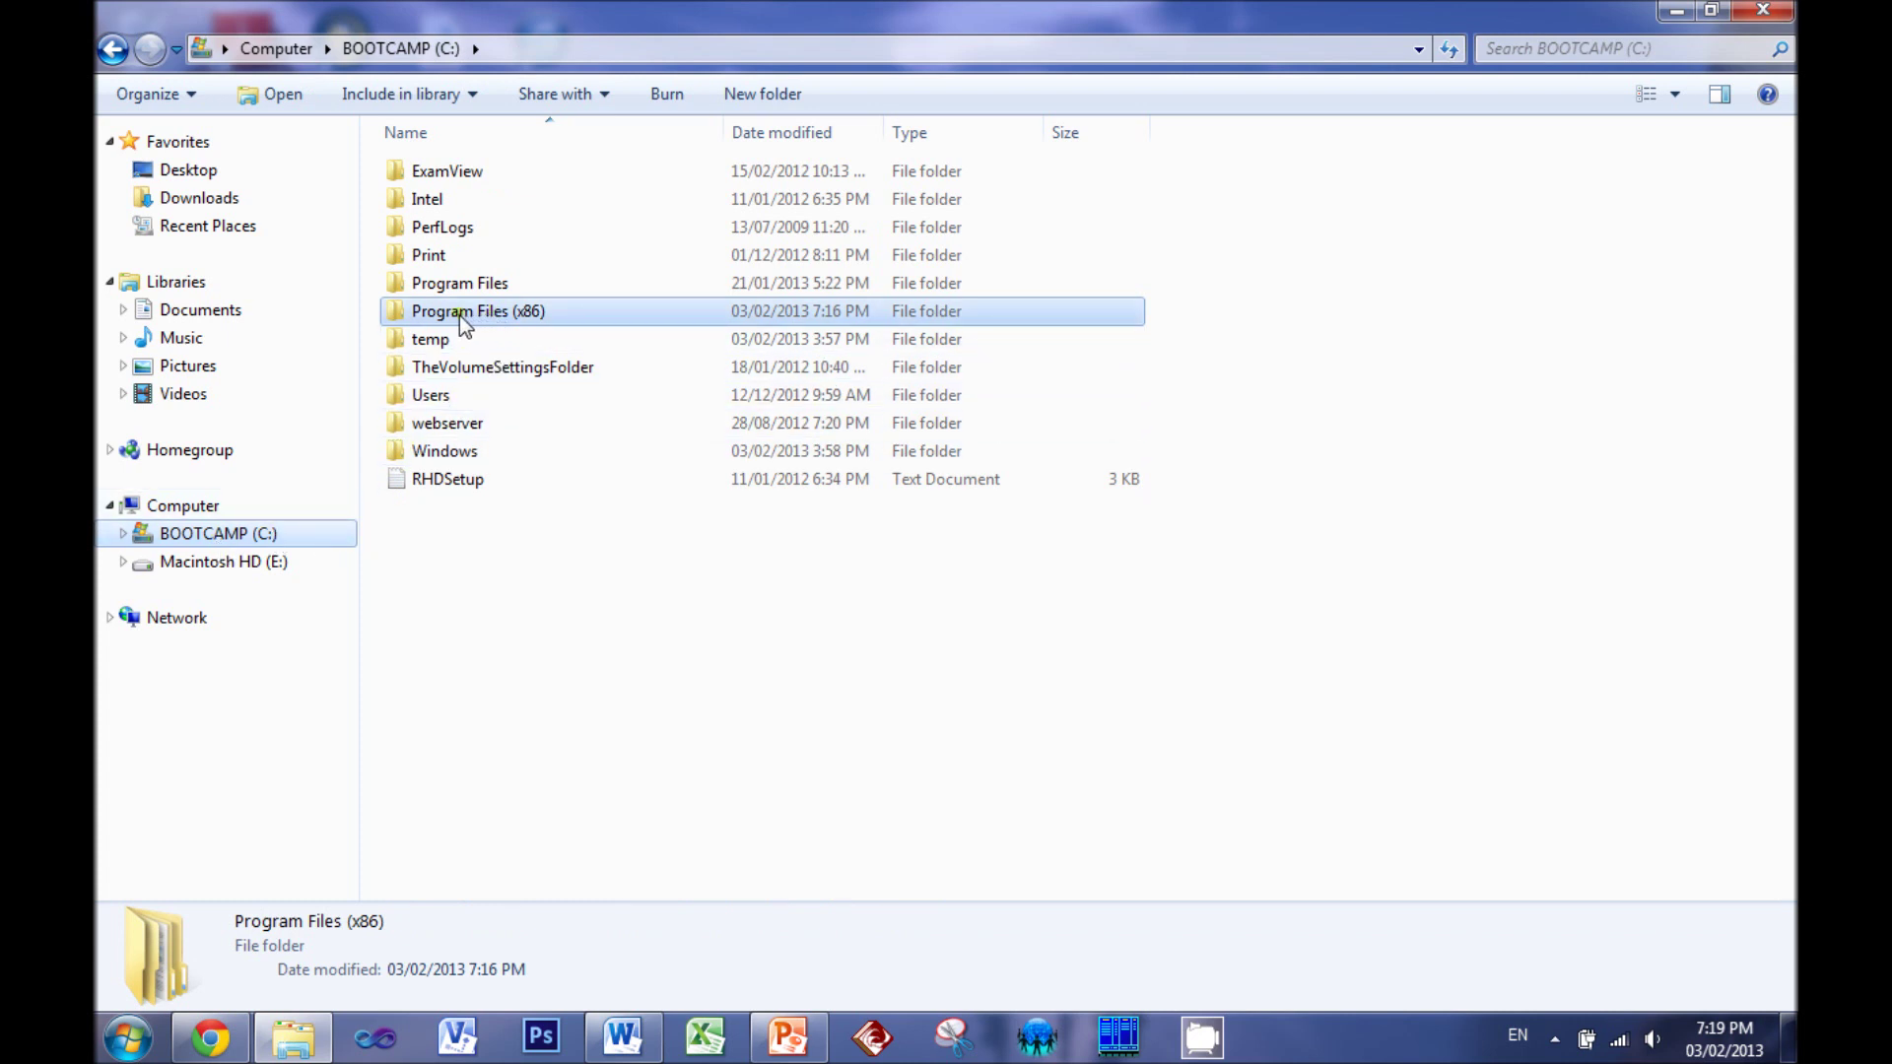
{"action": "double_click", "coordinate": [528, 316]}
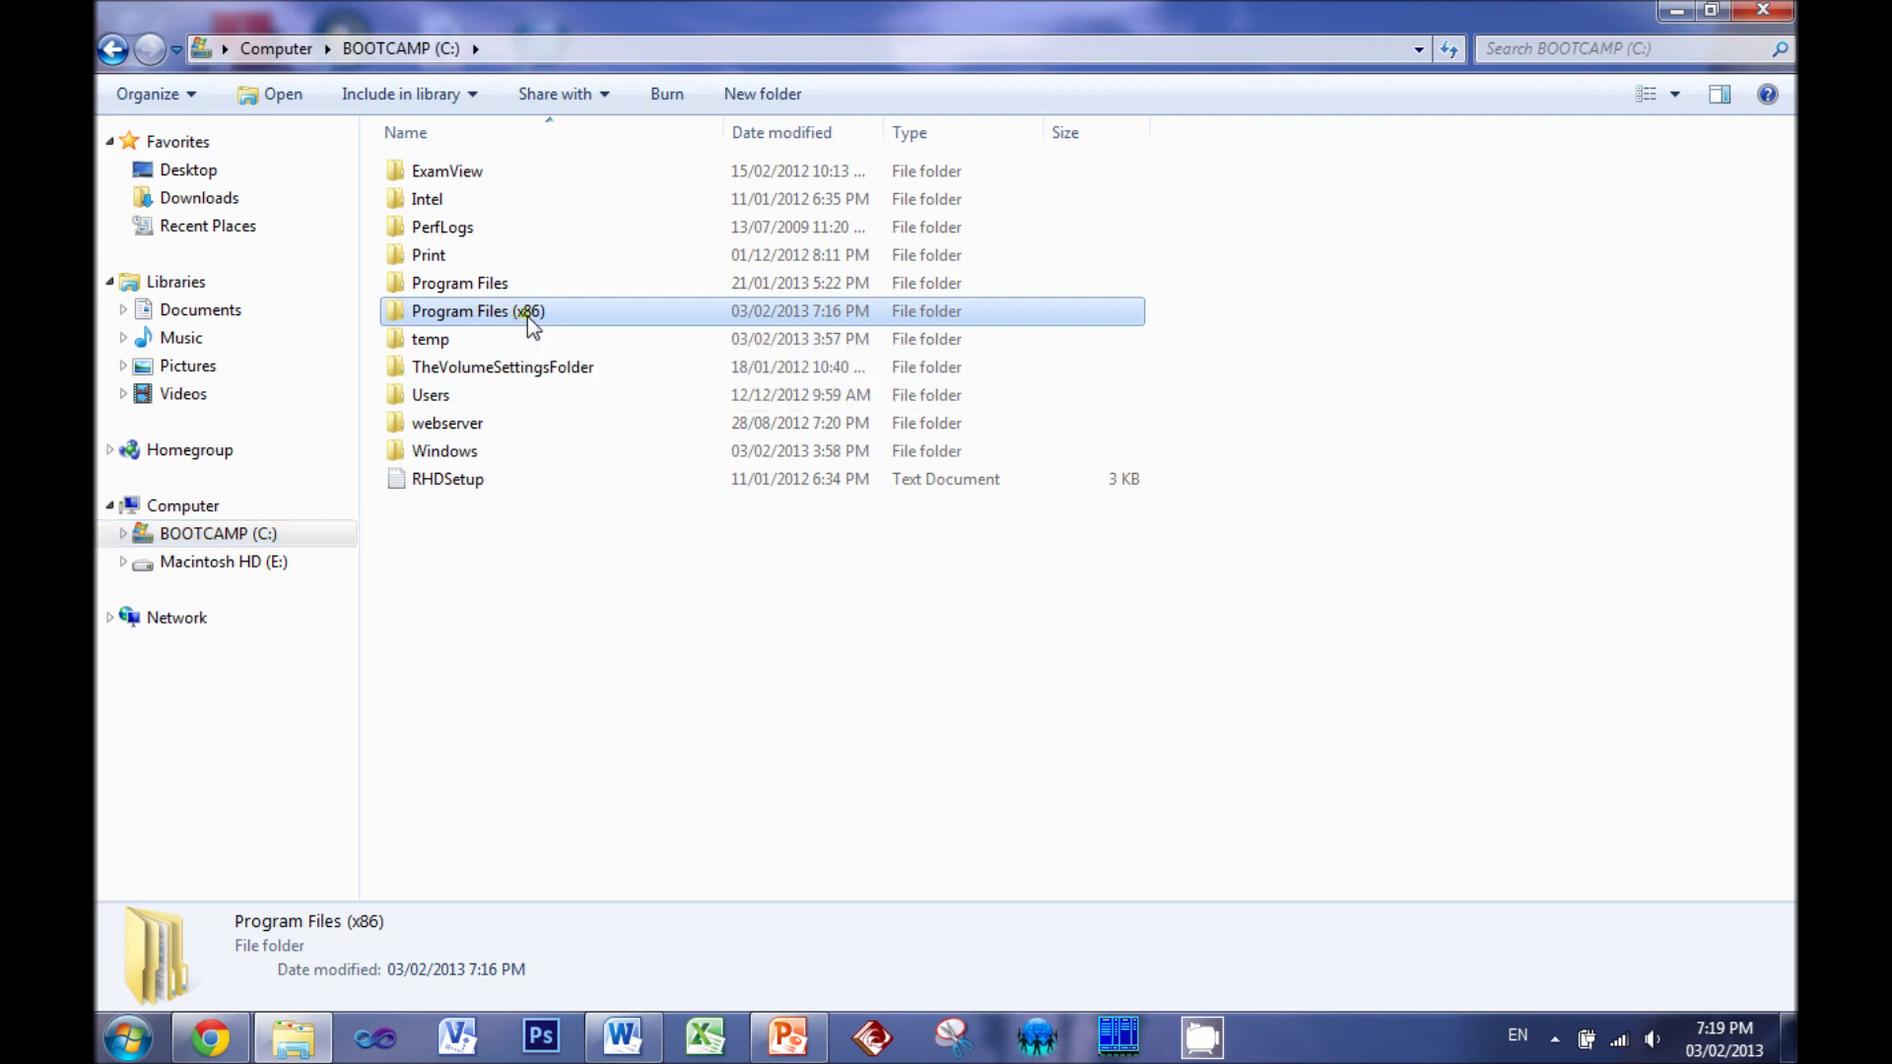
{"action": "scroll", "coordinate": [505, 737], "scroll_direction": "down", "scroll_amount": 2}
{"action": "scroll", "coordinate": [505, 739], "scroll_direction": "down", "scroll_amount": 4}
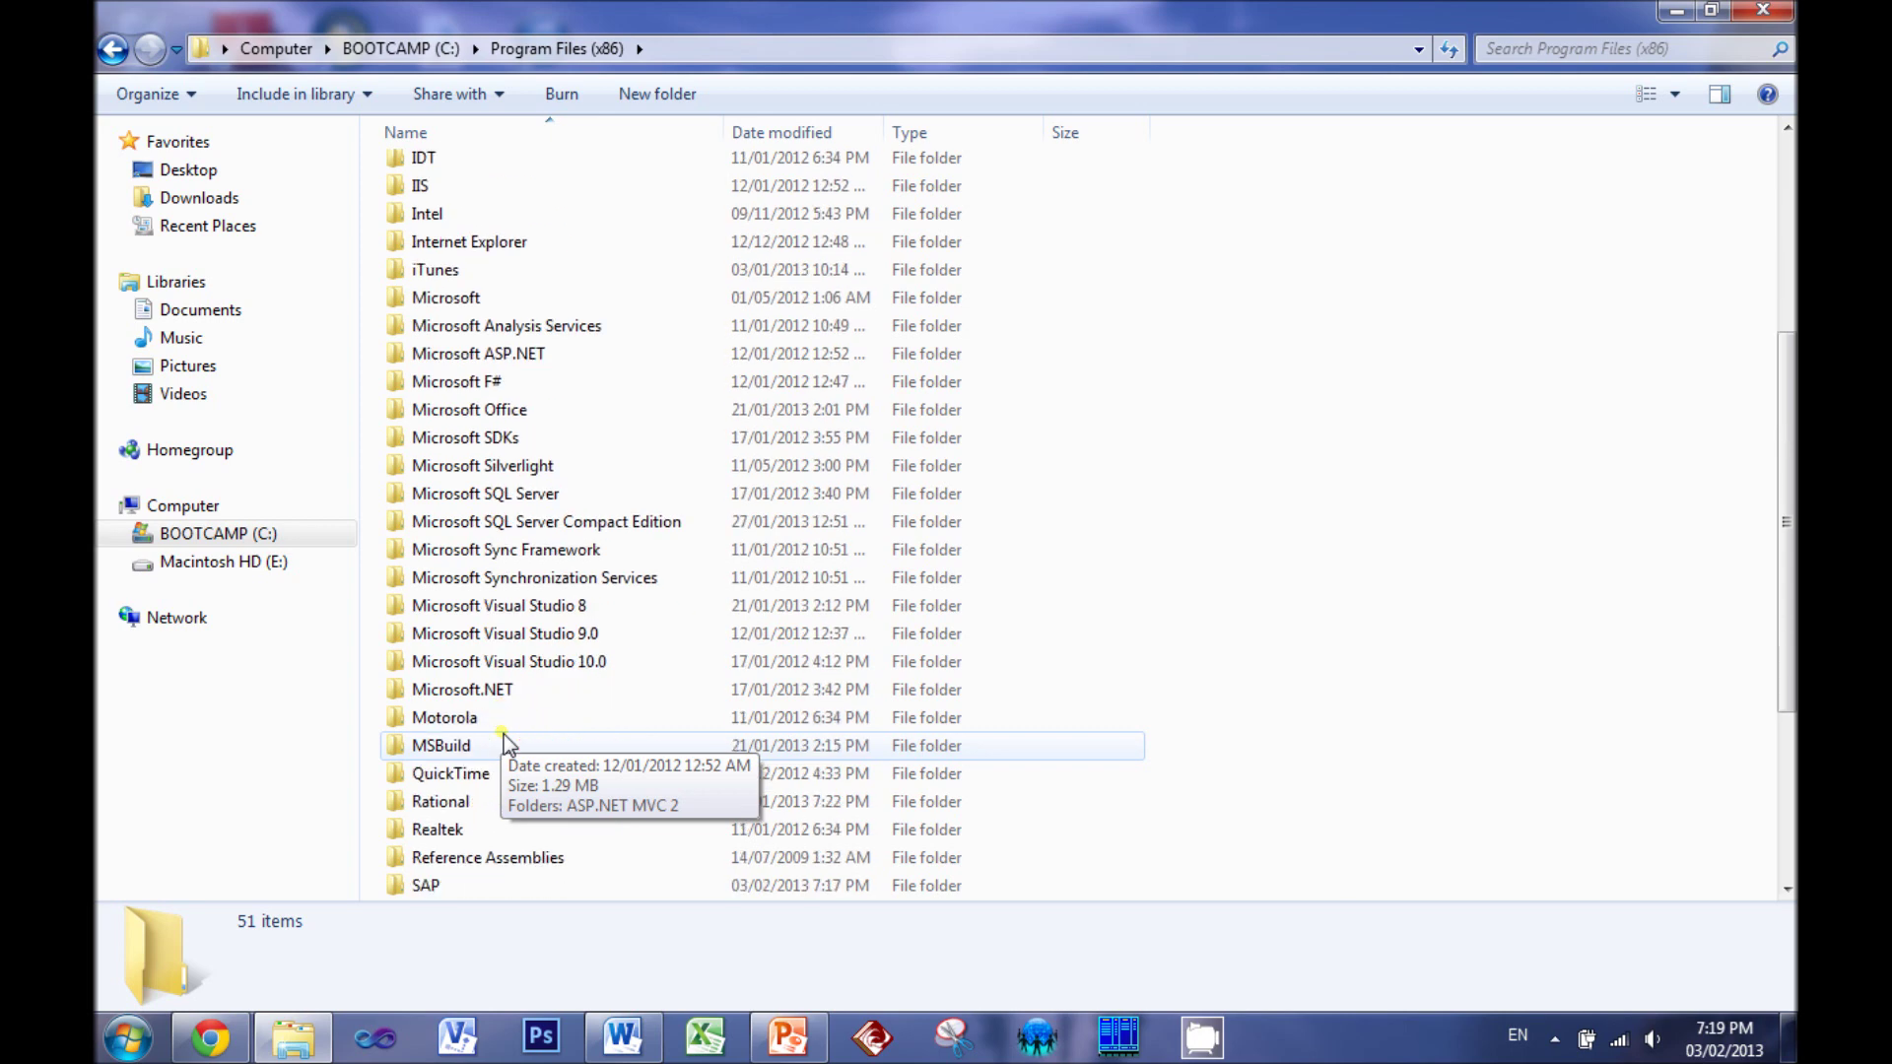
{"action": "mouse_move", "coordinate": [443, 735]}
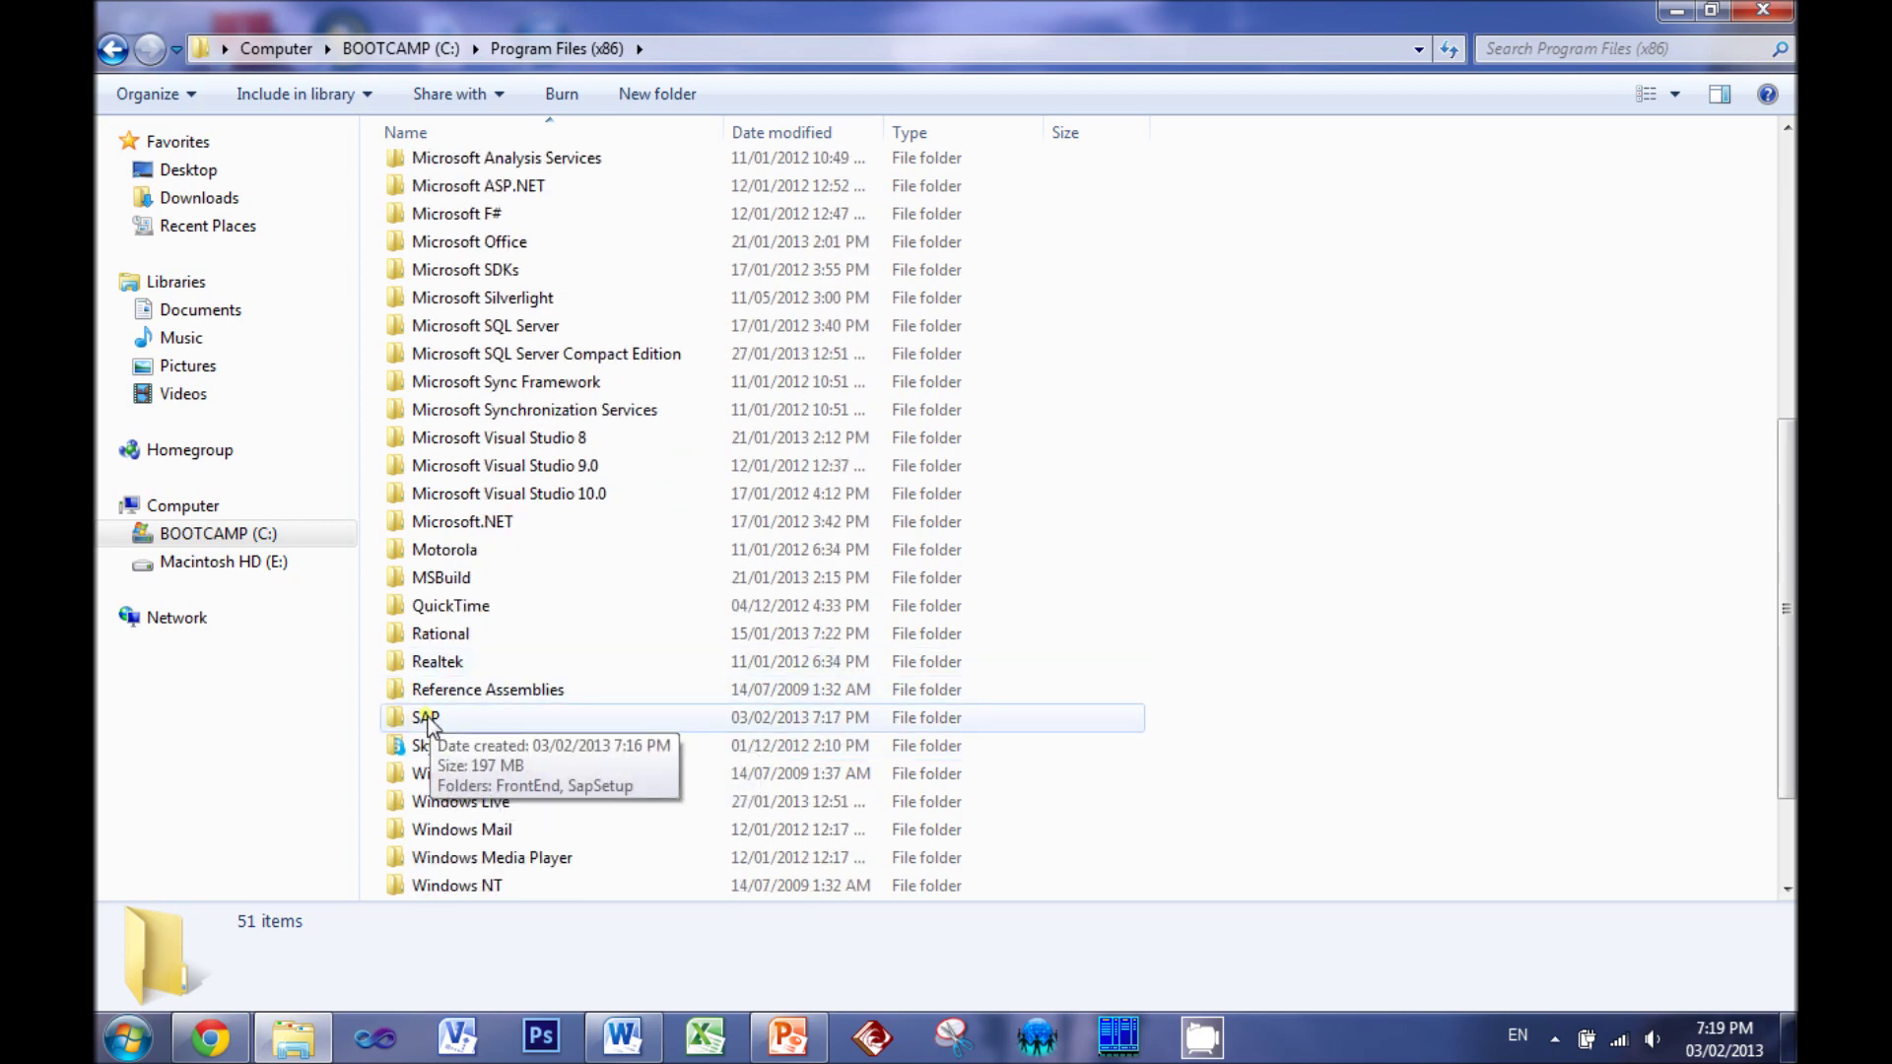
{"action": "double_click", "coordinate": [428, 722]}
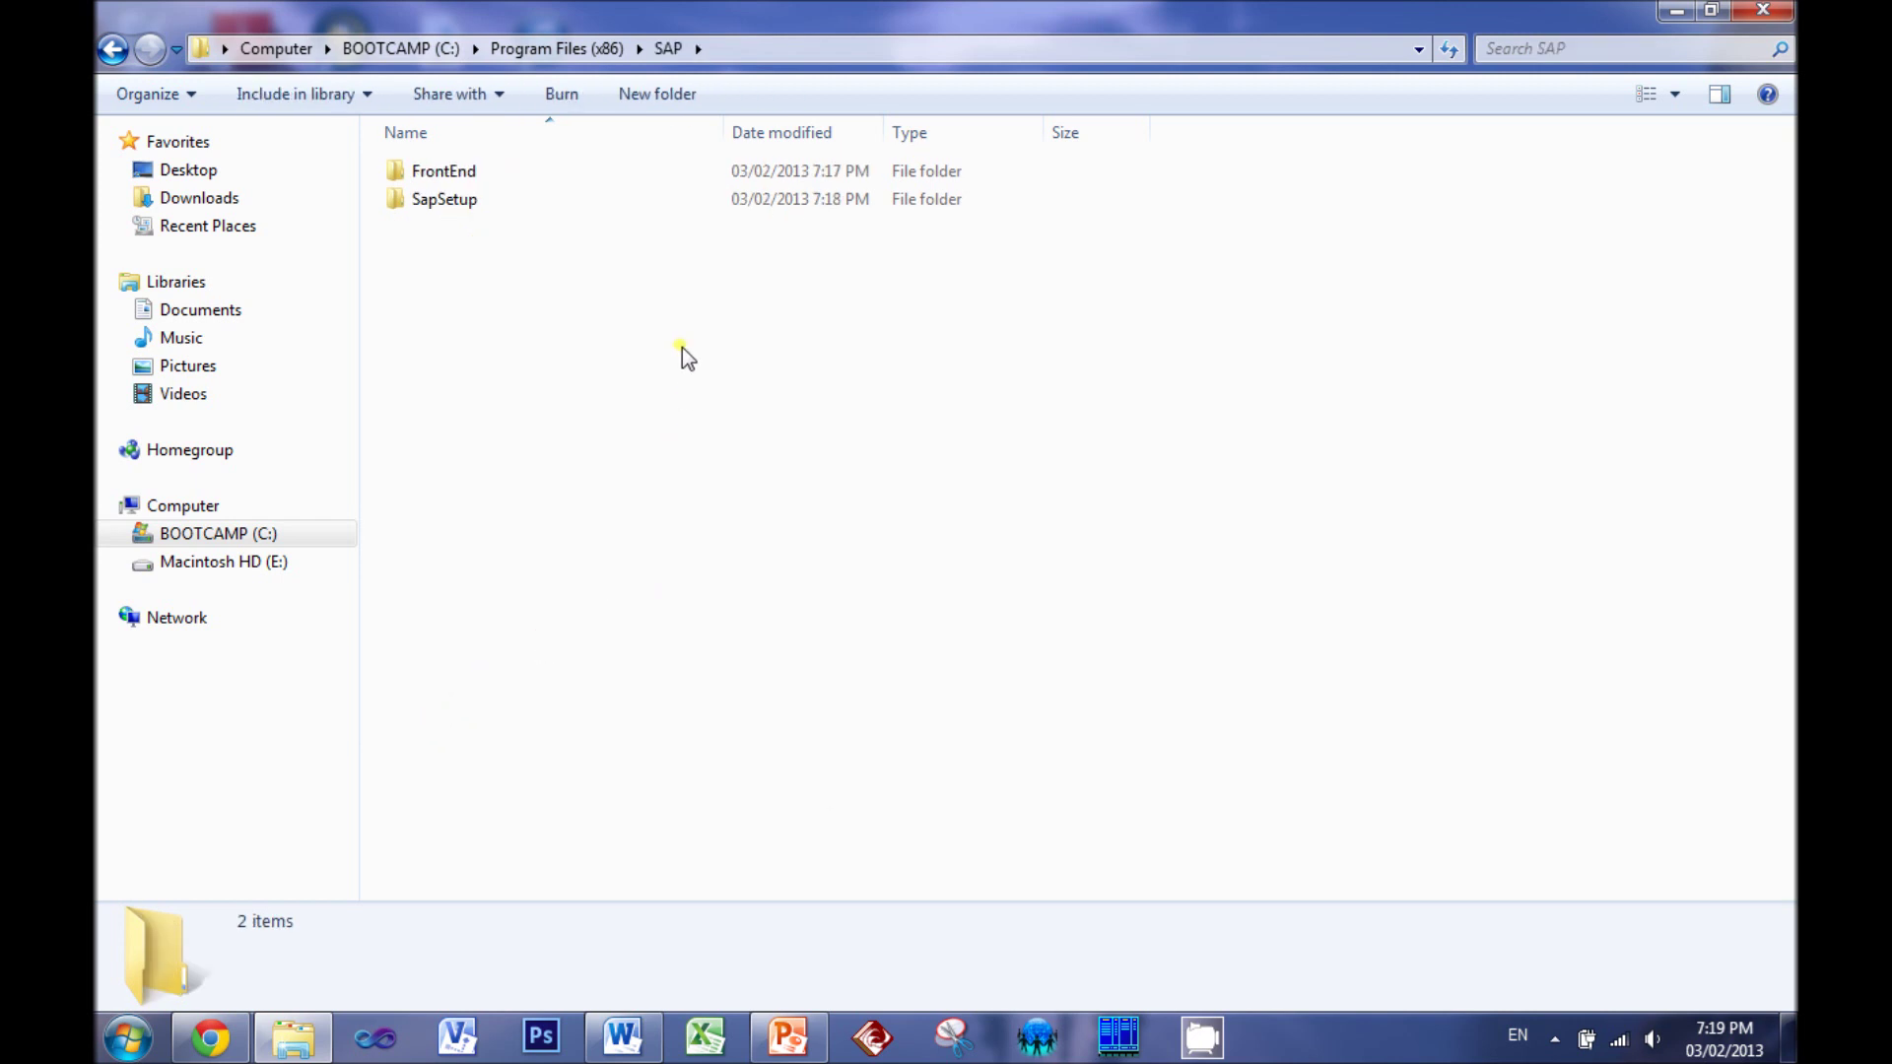
{"action": "double_click", "coordinate": [448, 174]}
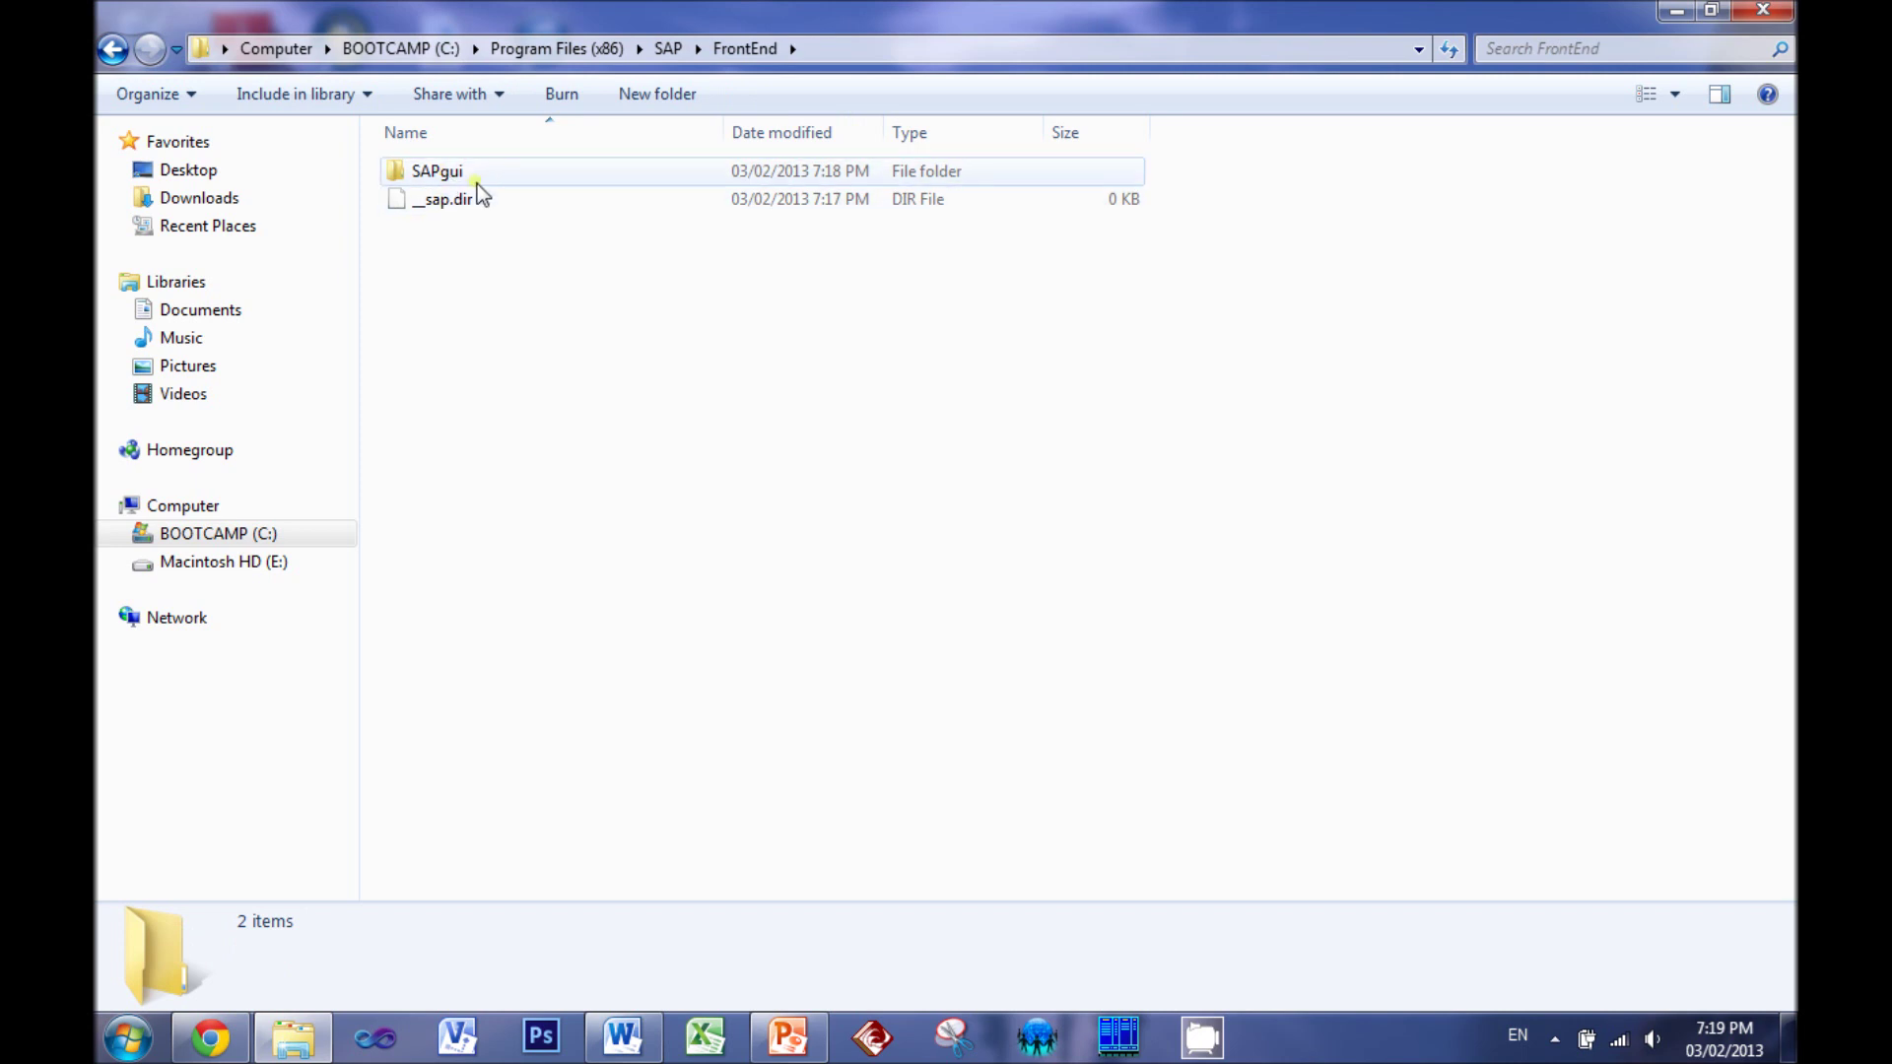
{"action": "double_click", "coordinate": [444, 171]}
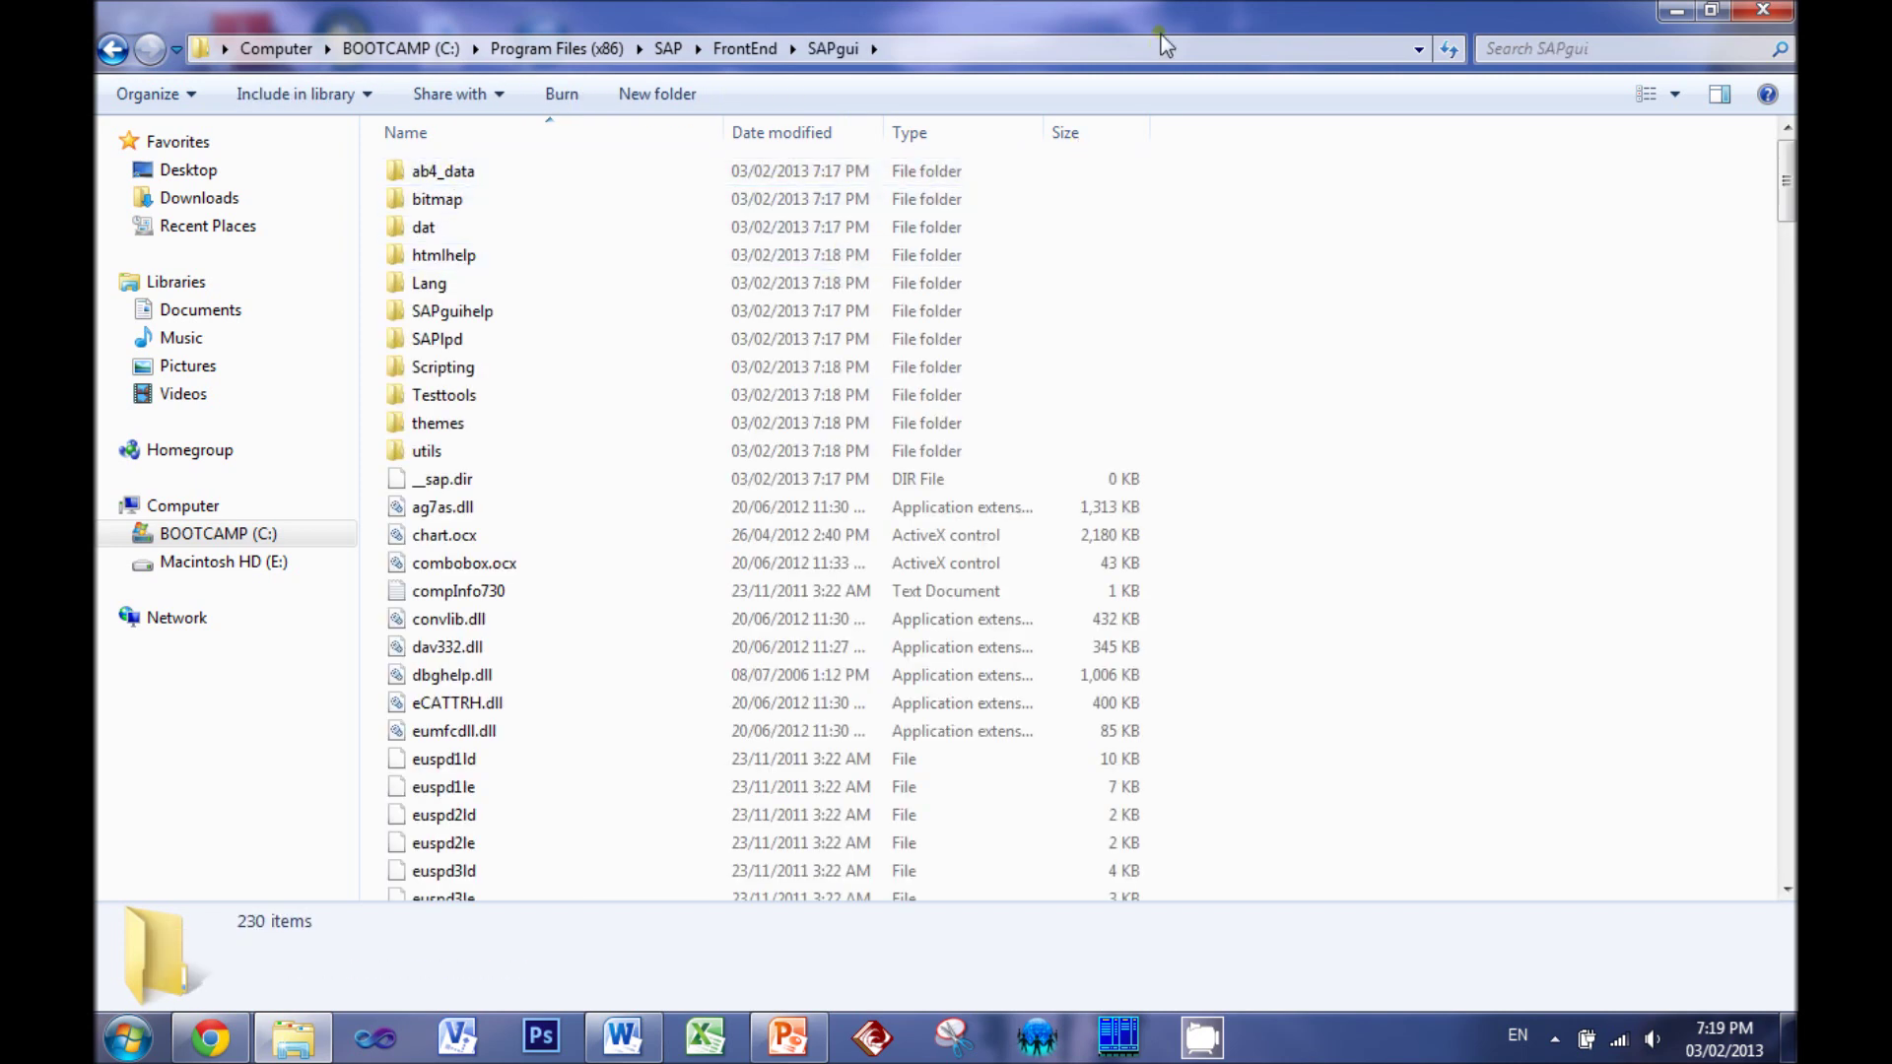
Move the saplogon configuration file from the desktop into the SAPgui folder and close the Explorer window
{"action": "left_click_drag", "start_coordinate": [1019, 10], "coordinate": [1604, 156]}
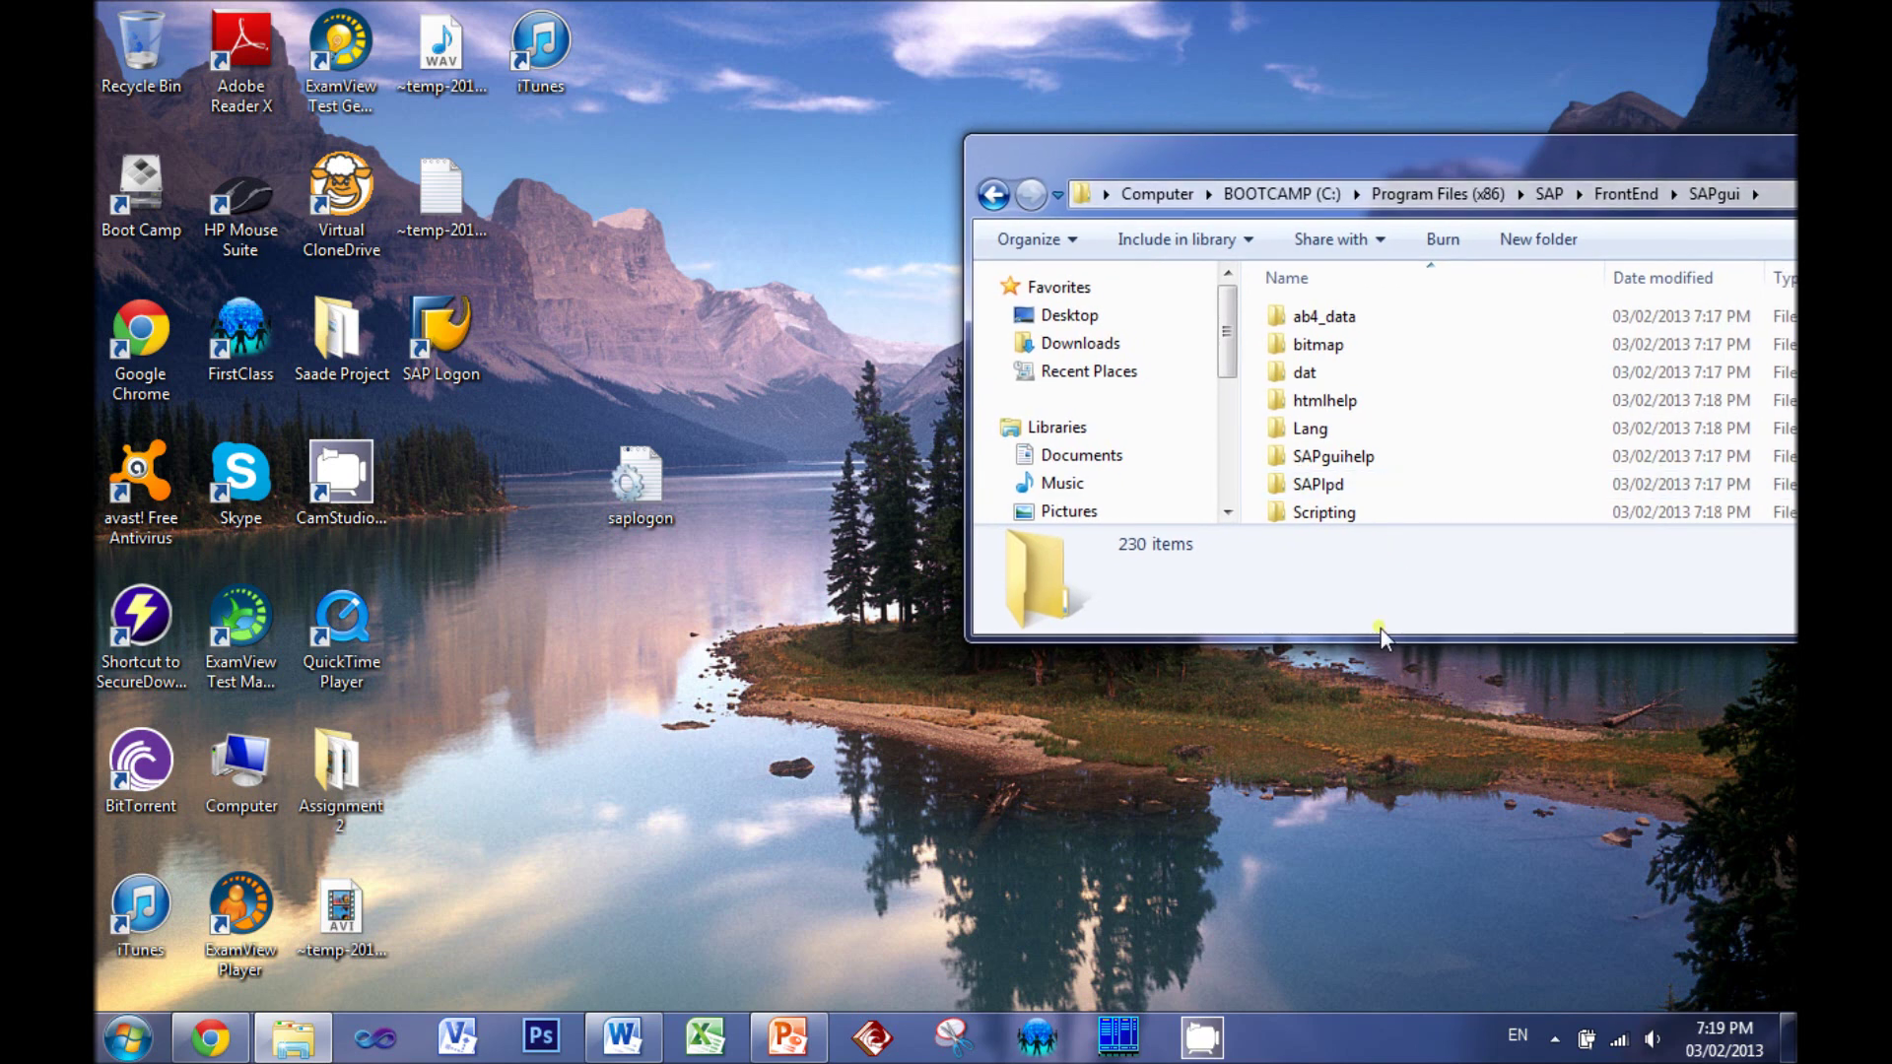
{"action": "left_click_drag", "start_coordinate": [1378, 633], "coordinate": [1397, 985]}
{"action": "left_click_drag", "start_coordinate": [636, 487], "coordinate": [1464, 800]}
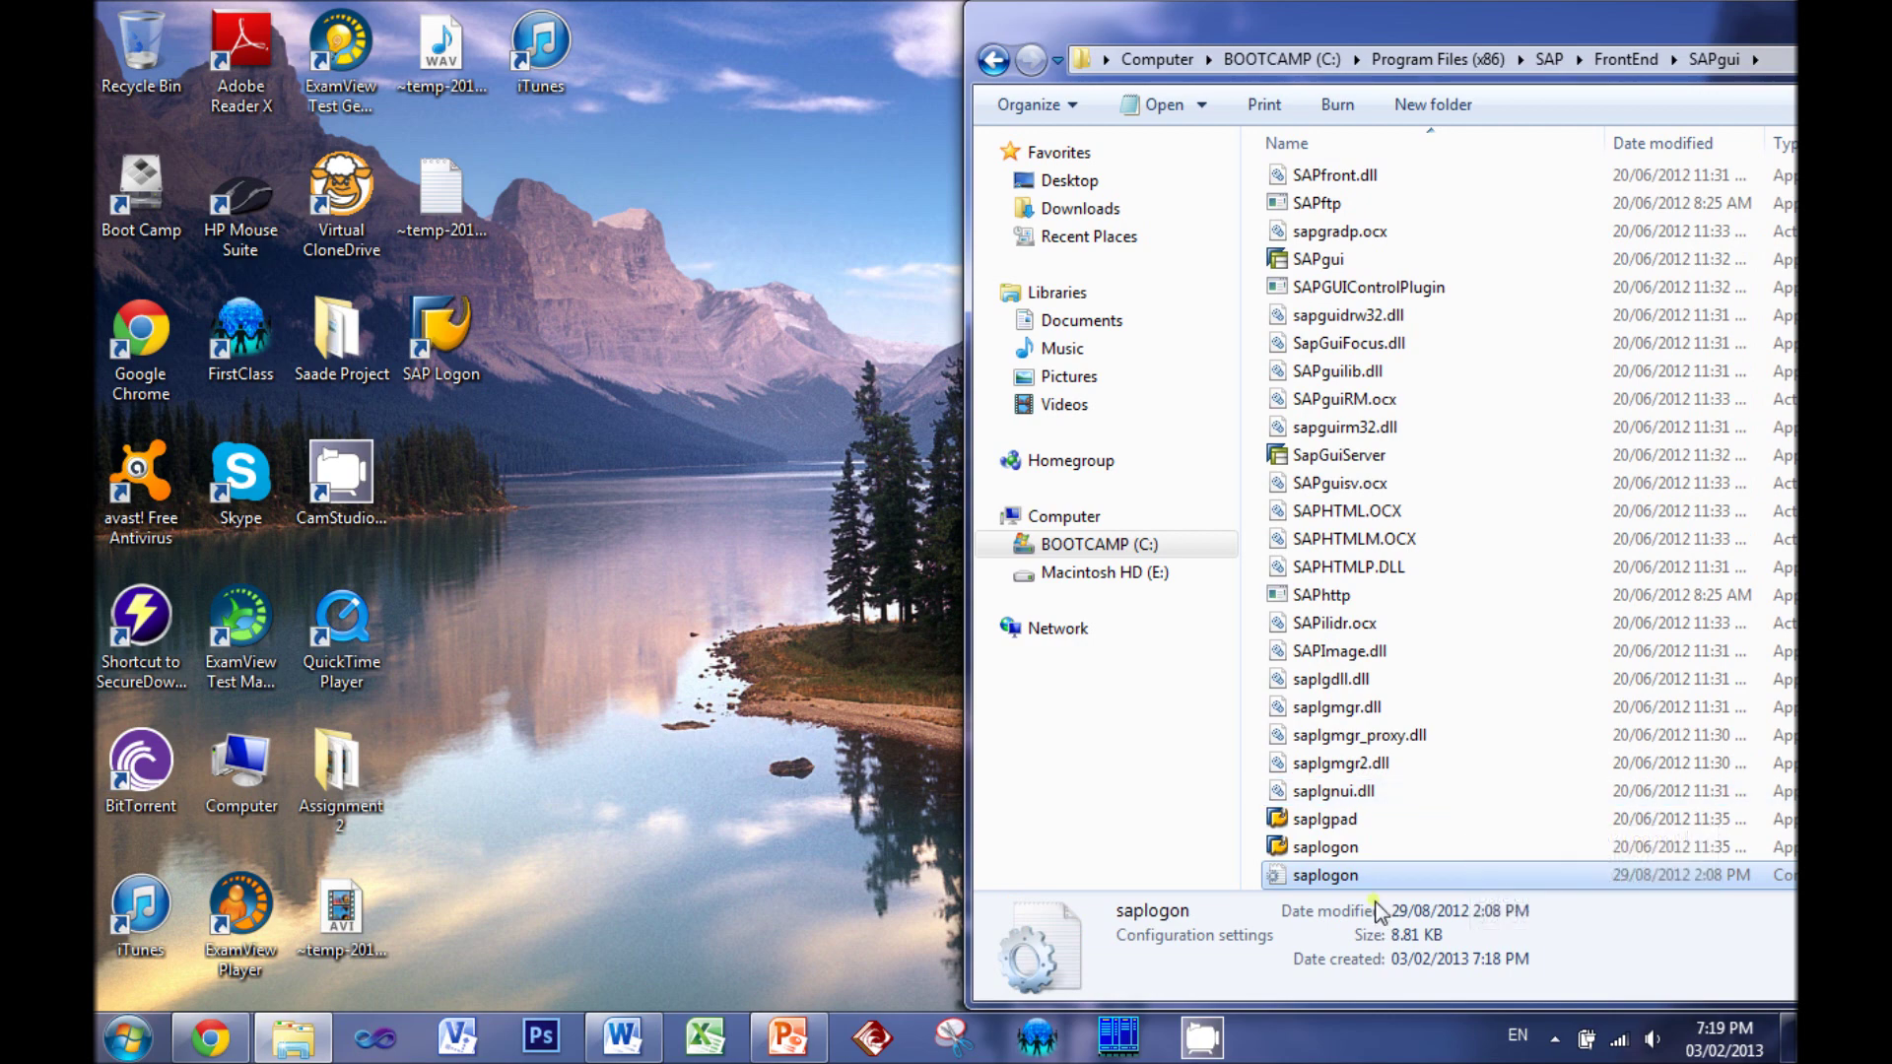
{"action": "left_click_drag", "start_coordinate": [1320, 20], "coordinate": [704, 174]}
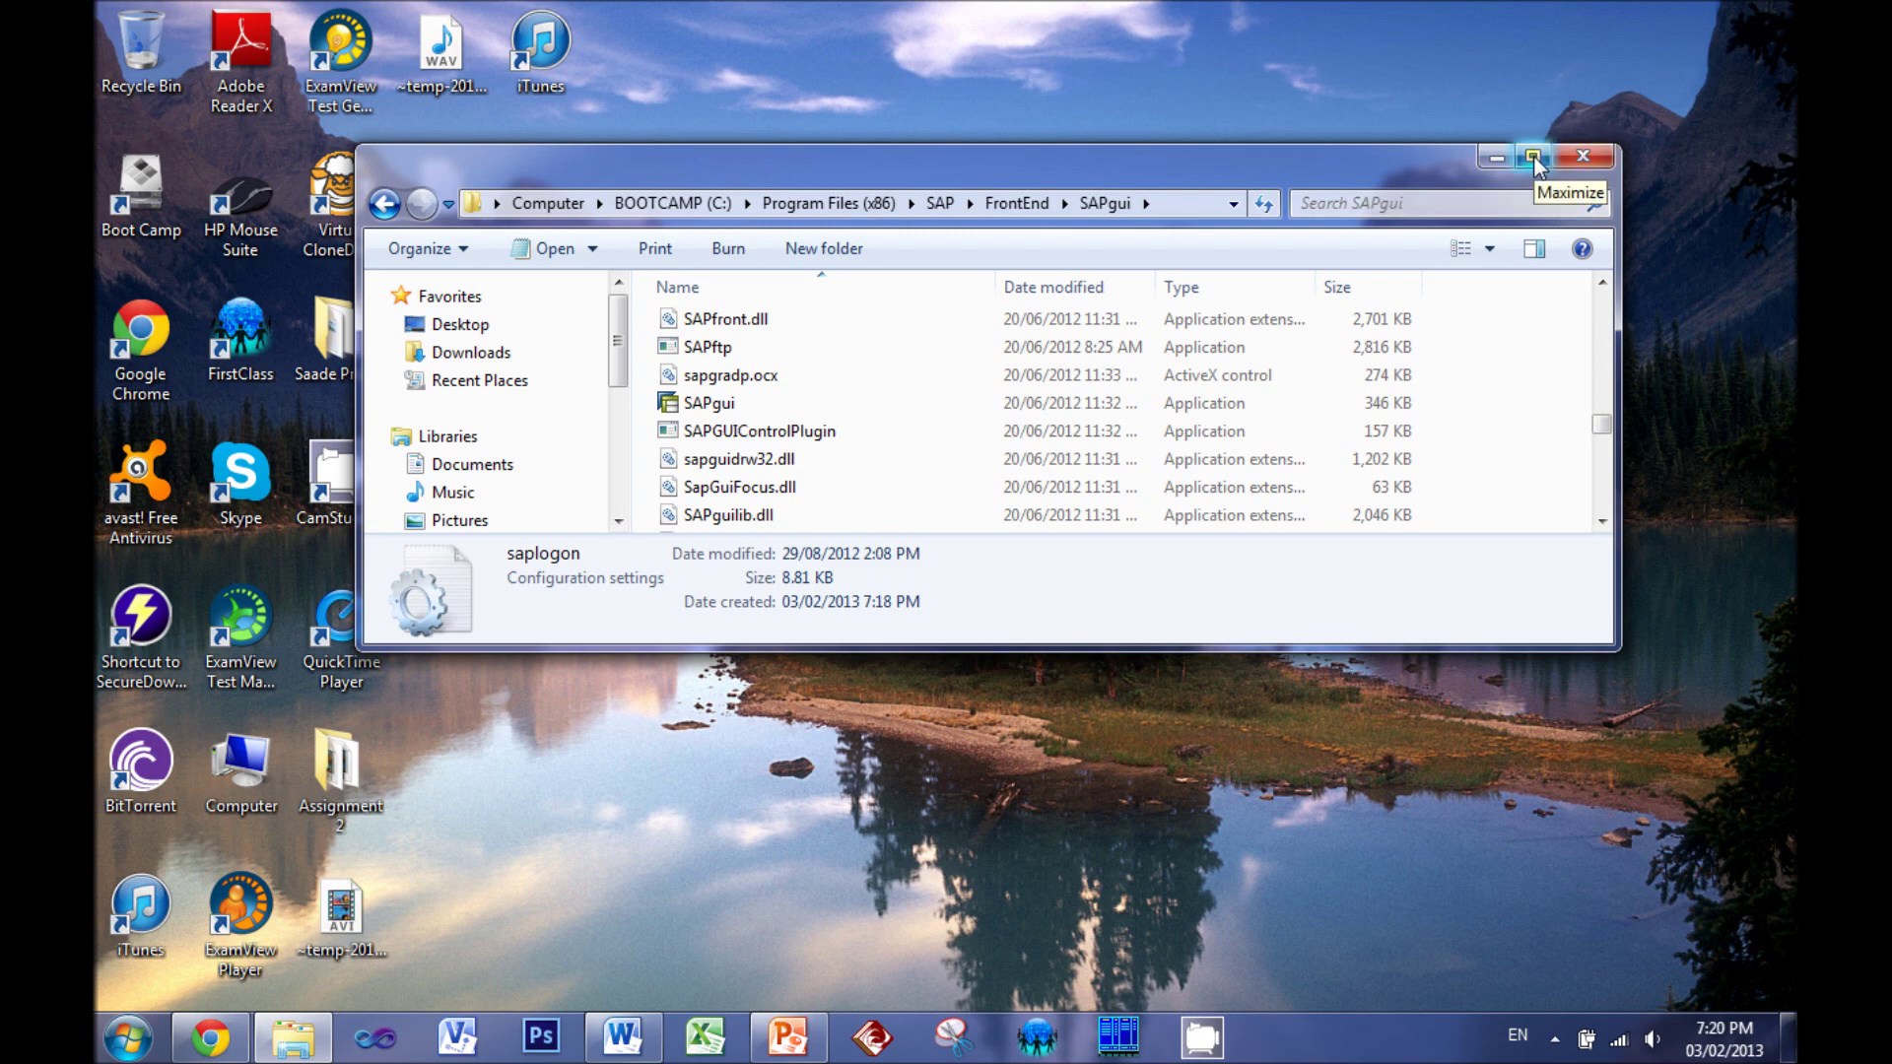
{"action": "left_click", "coordinate": [1586, 157]}
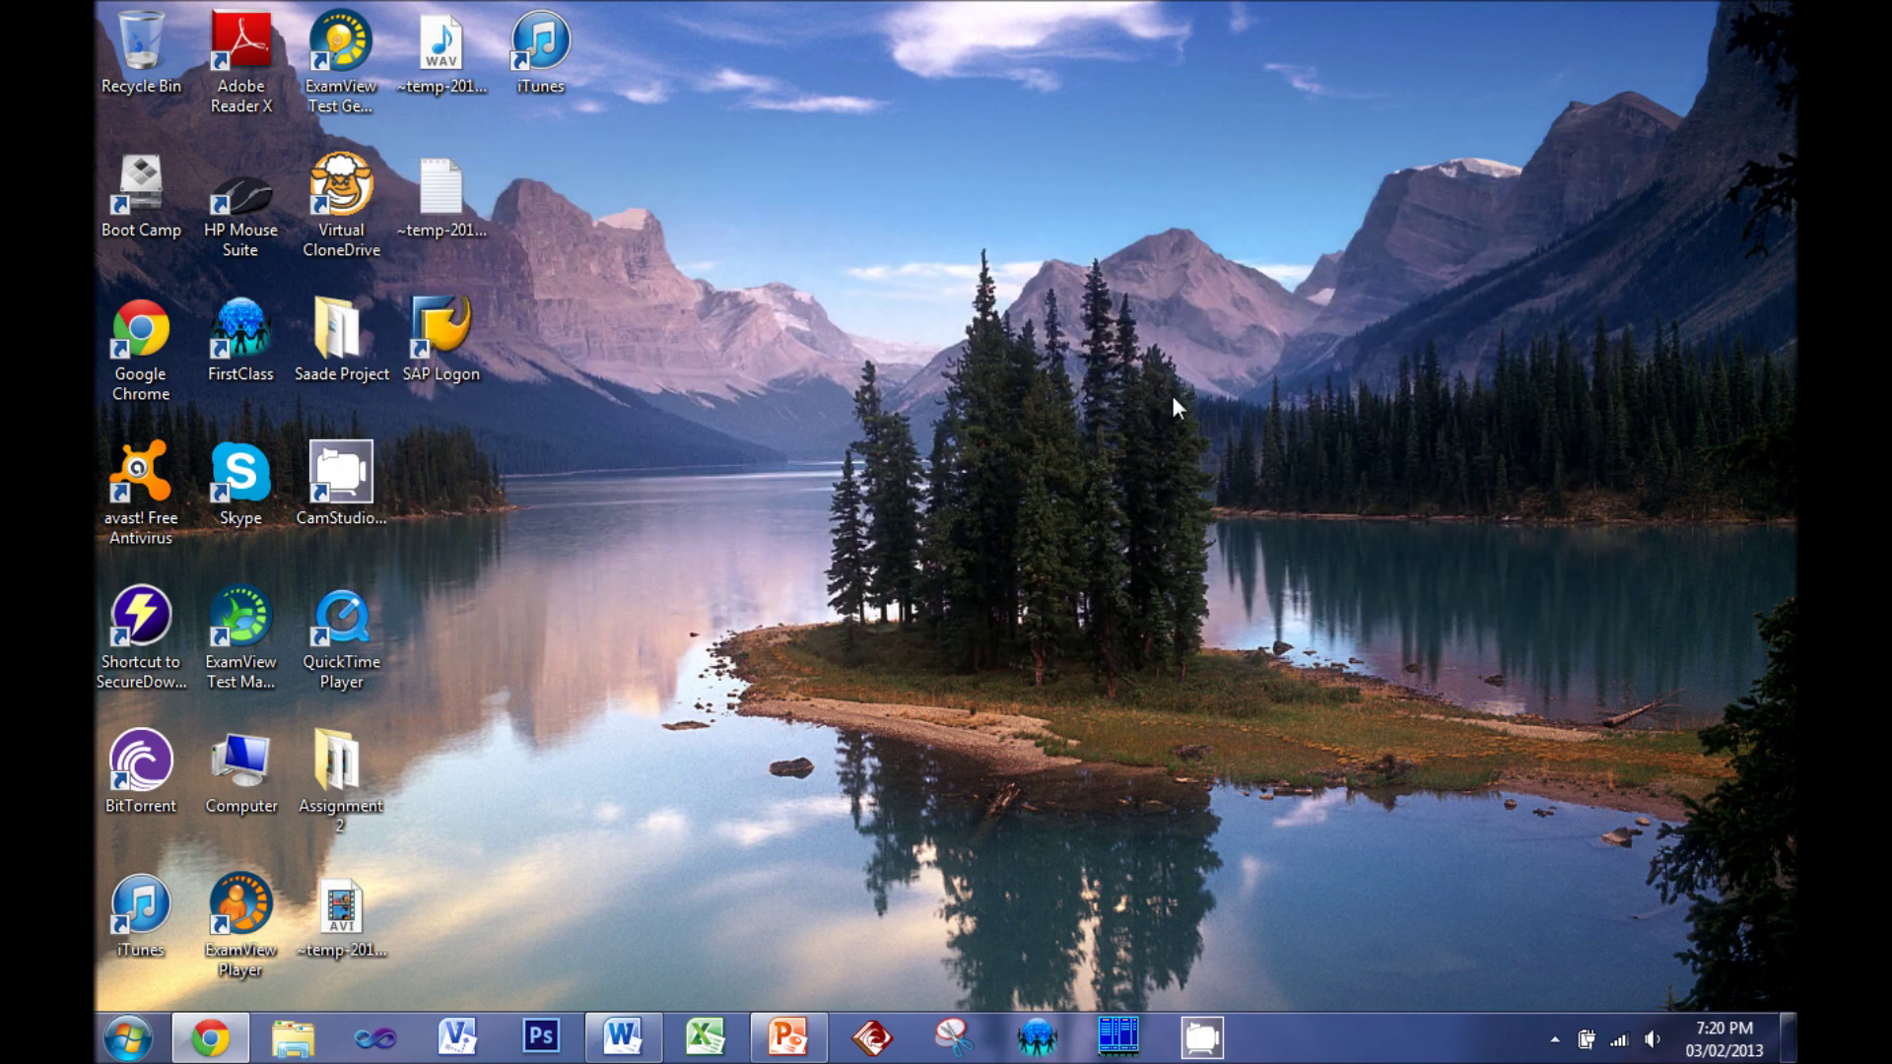
Launch SAP Logon from the desktop and bring up slide 7 on opening SAP GUI in PowerPoint
{"action": "double_click", "coordinate": [446, 341]}
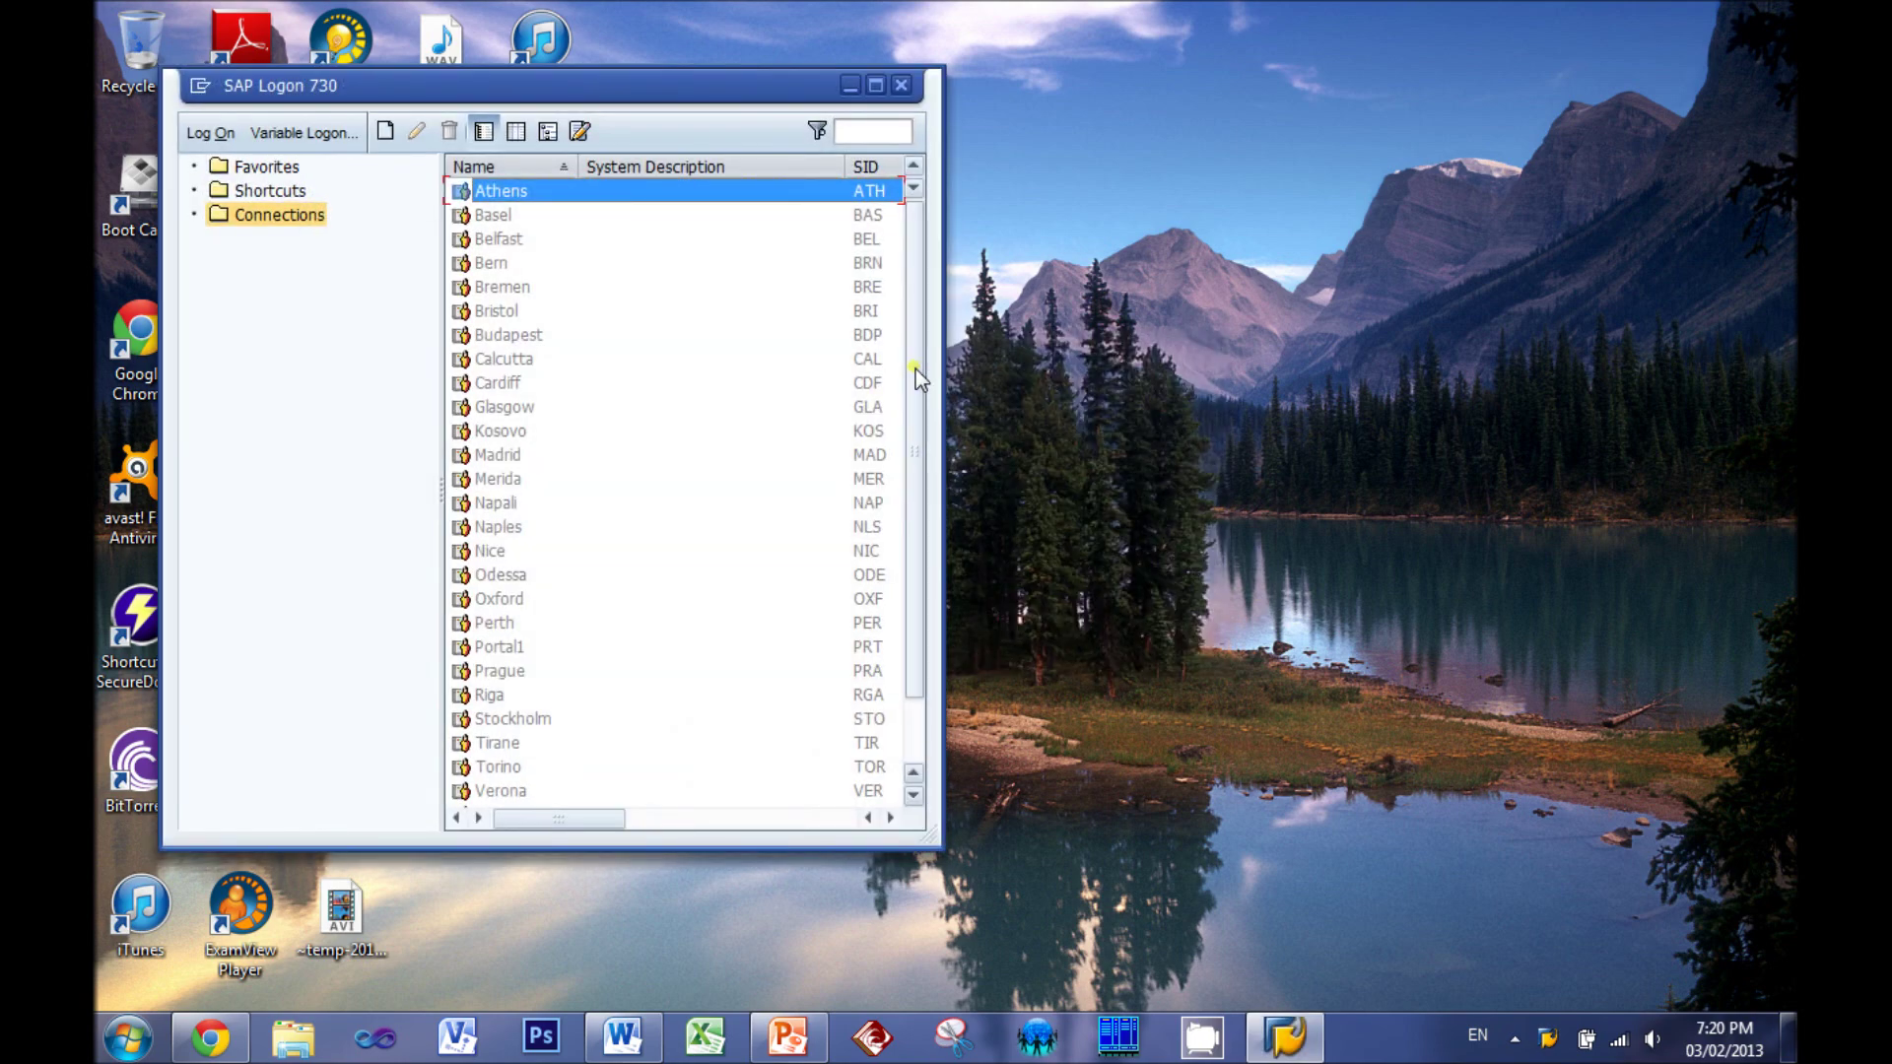
{"action": "left_click_drag", "start_coordinate": [731, 82], "coordinate": [1004, 87]}
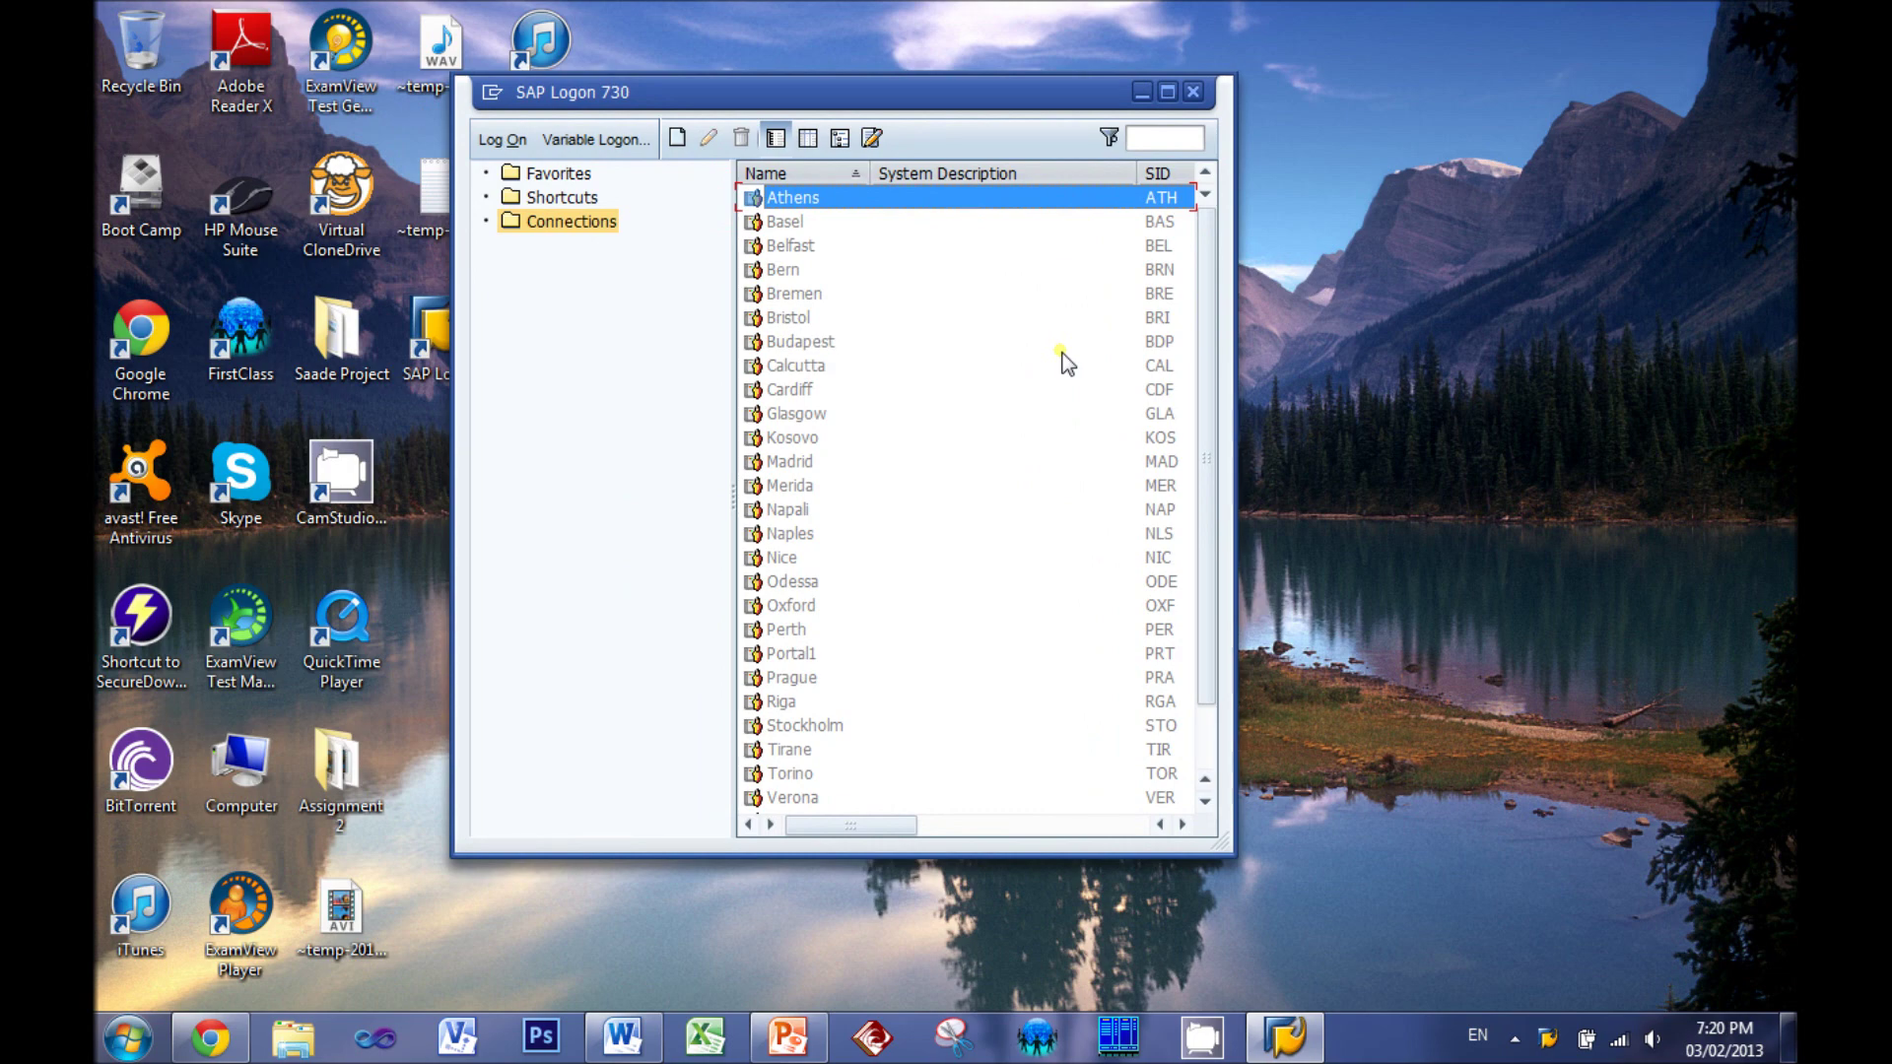
{"action": "left_click", "coordinate": [788, 1036]}
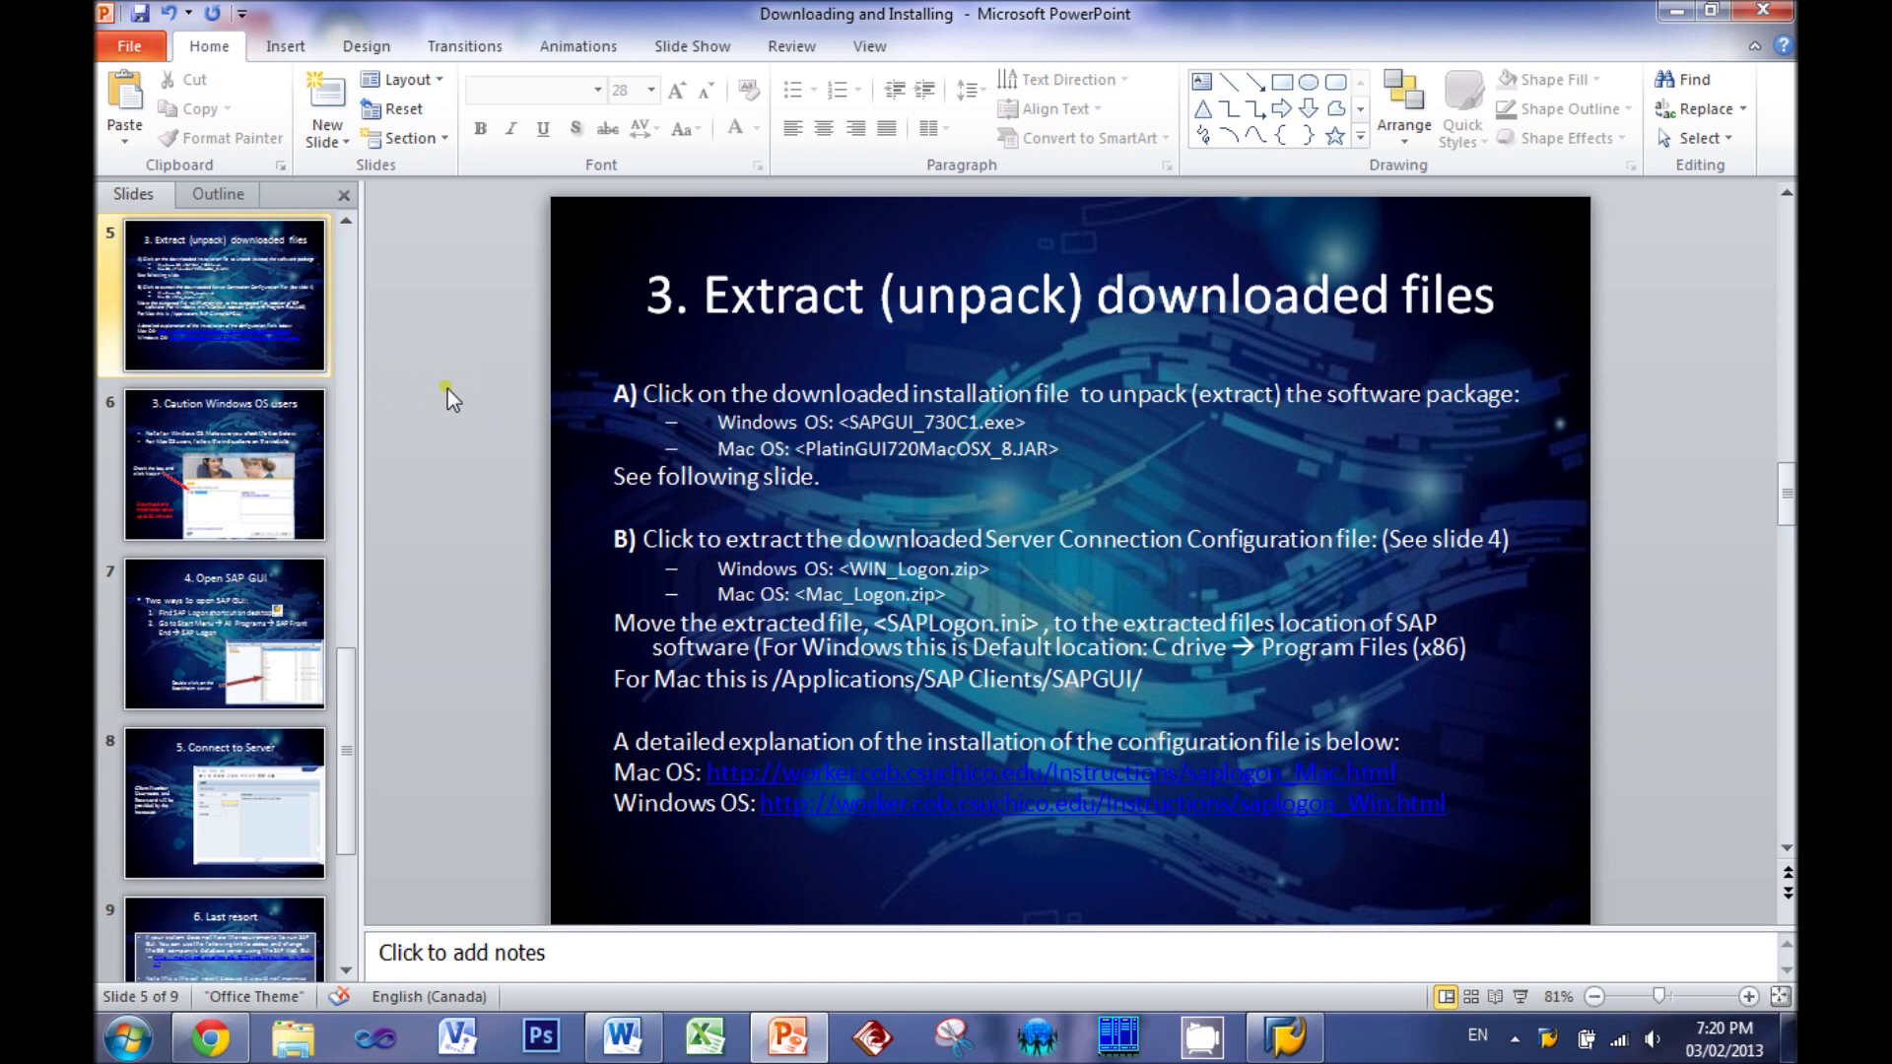
{"action": "scroll", "coordinate": [448, 389], "scroll_direction": "down", "scroll_amount": 1}
{"action": "scroll", "coordinate": [448, 388], "scroll_direction": "down", "scroll_amount": 1}
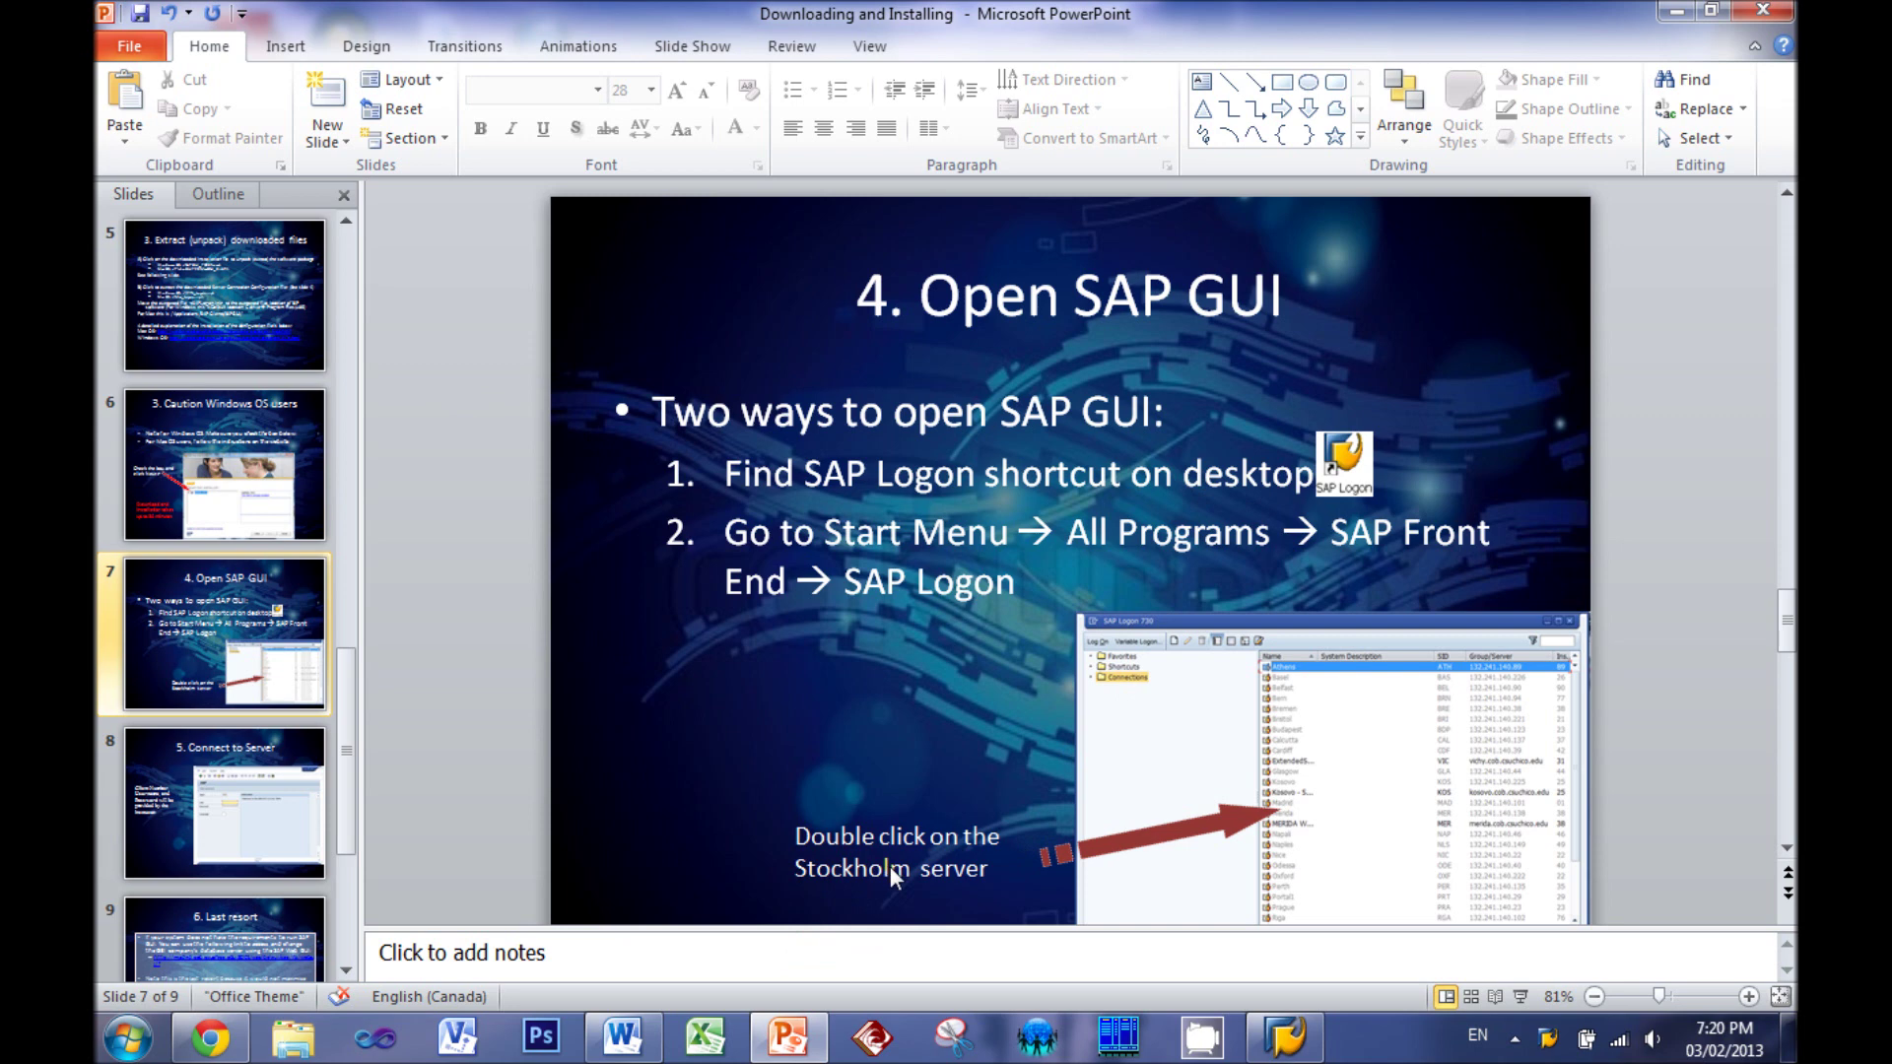
Switch to SAP Logon and open the Stockholm server connection from the connections list
{"action": "left_click", "coordinate": [1284, 1037]}
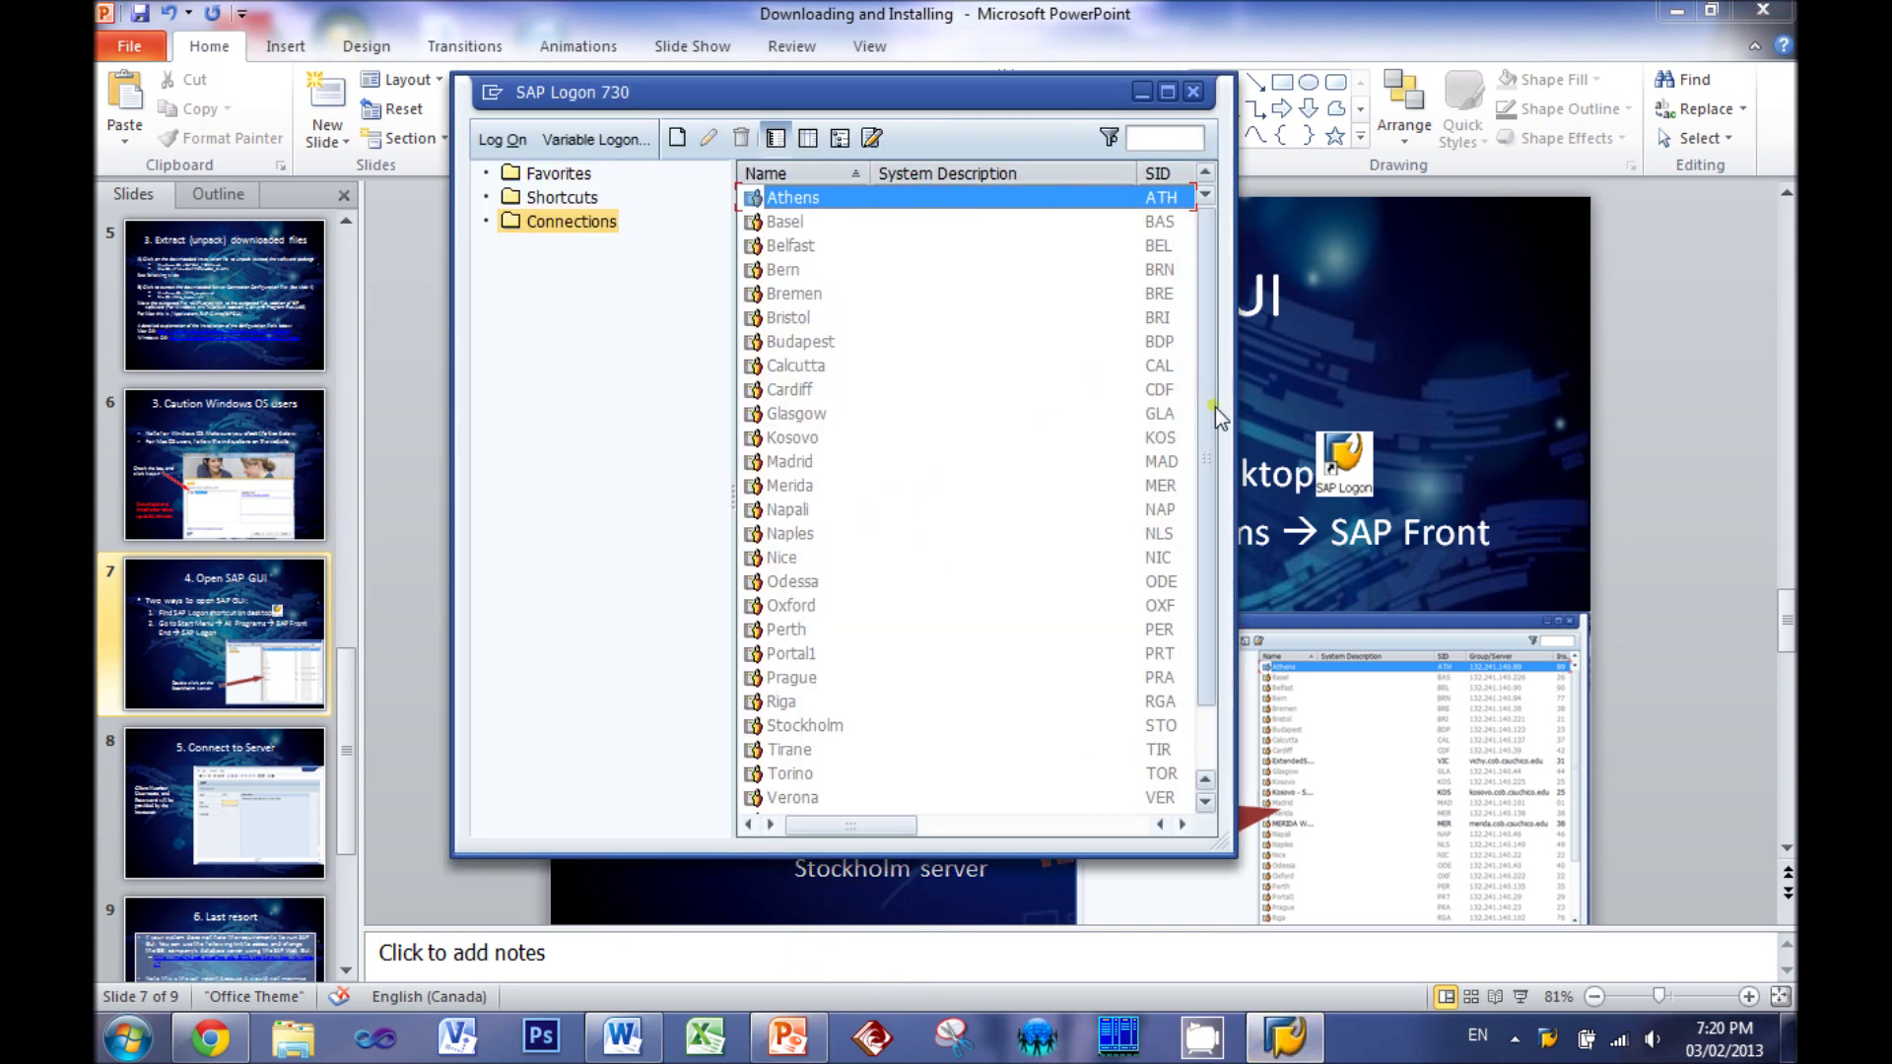
{"action": "left_click_drag", "start_coordinate": [1215, 406], "coordinate": [1214, 473]}
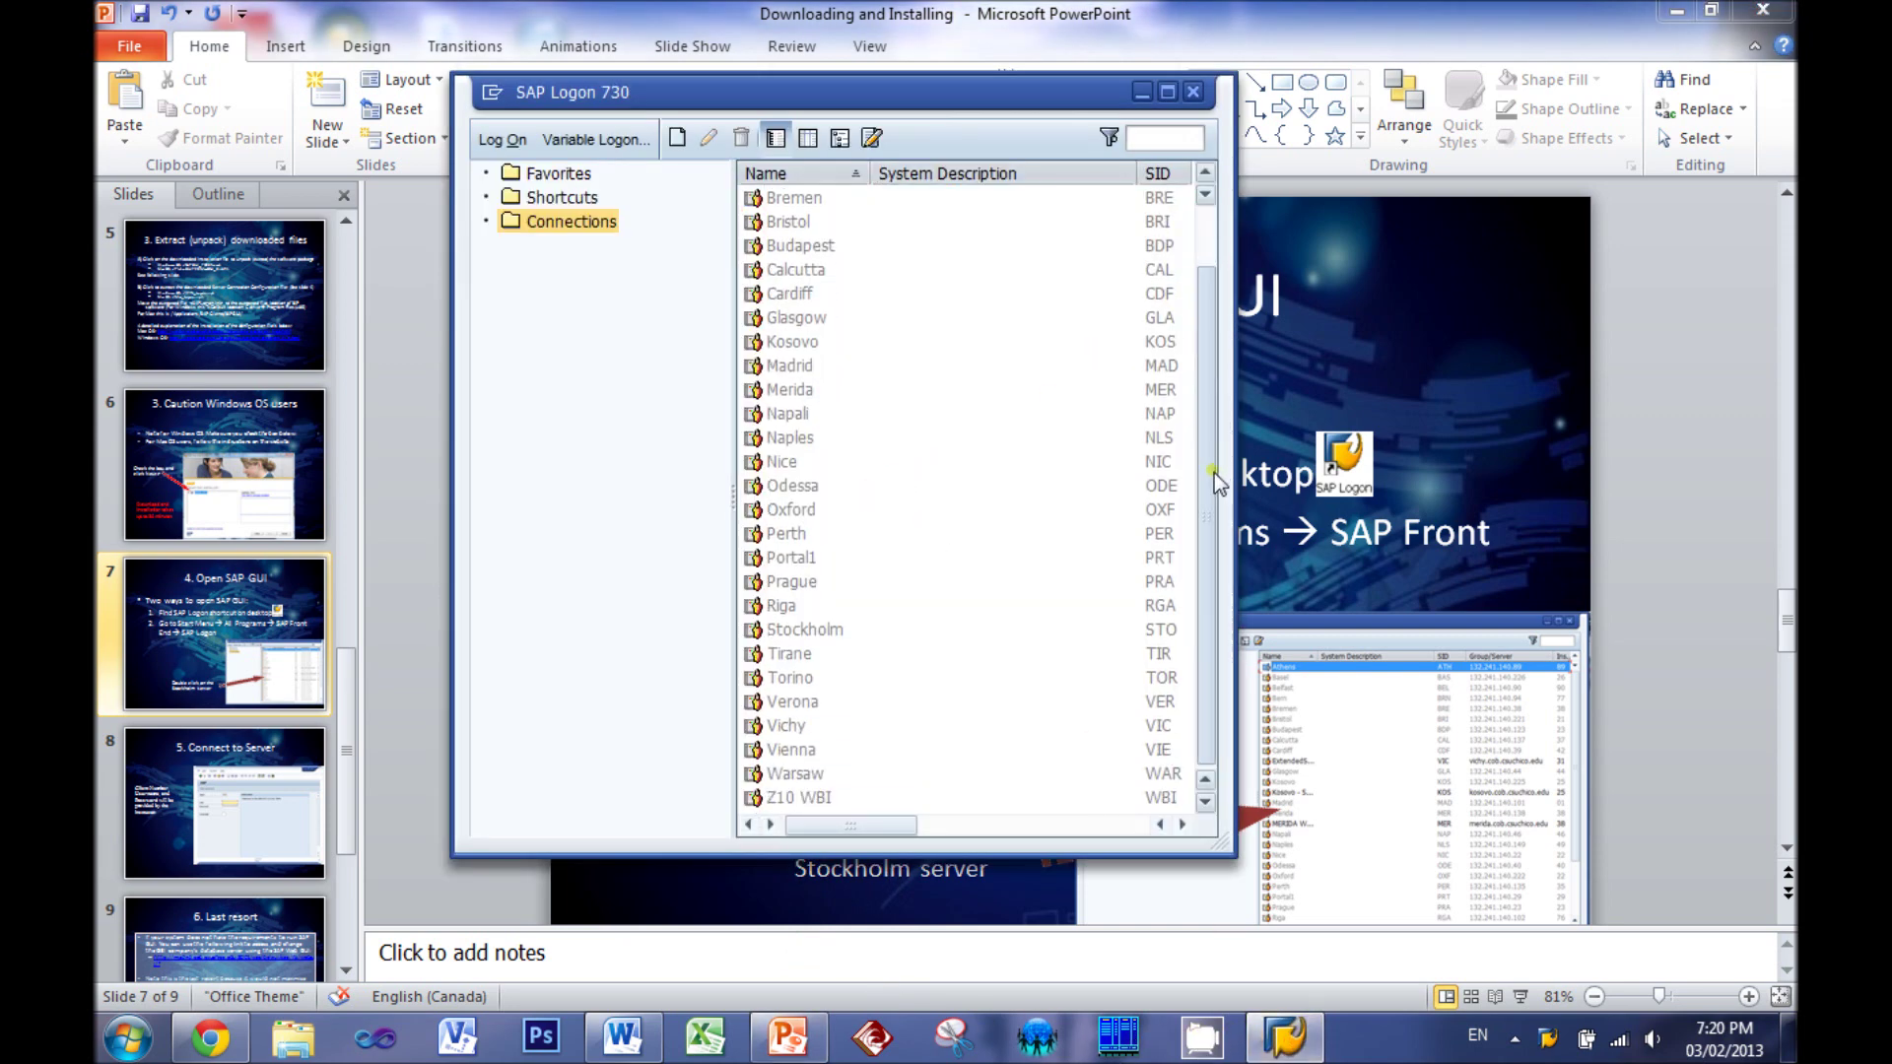
{"action": "left_click", "coordinate": [817, 628]}
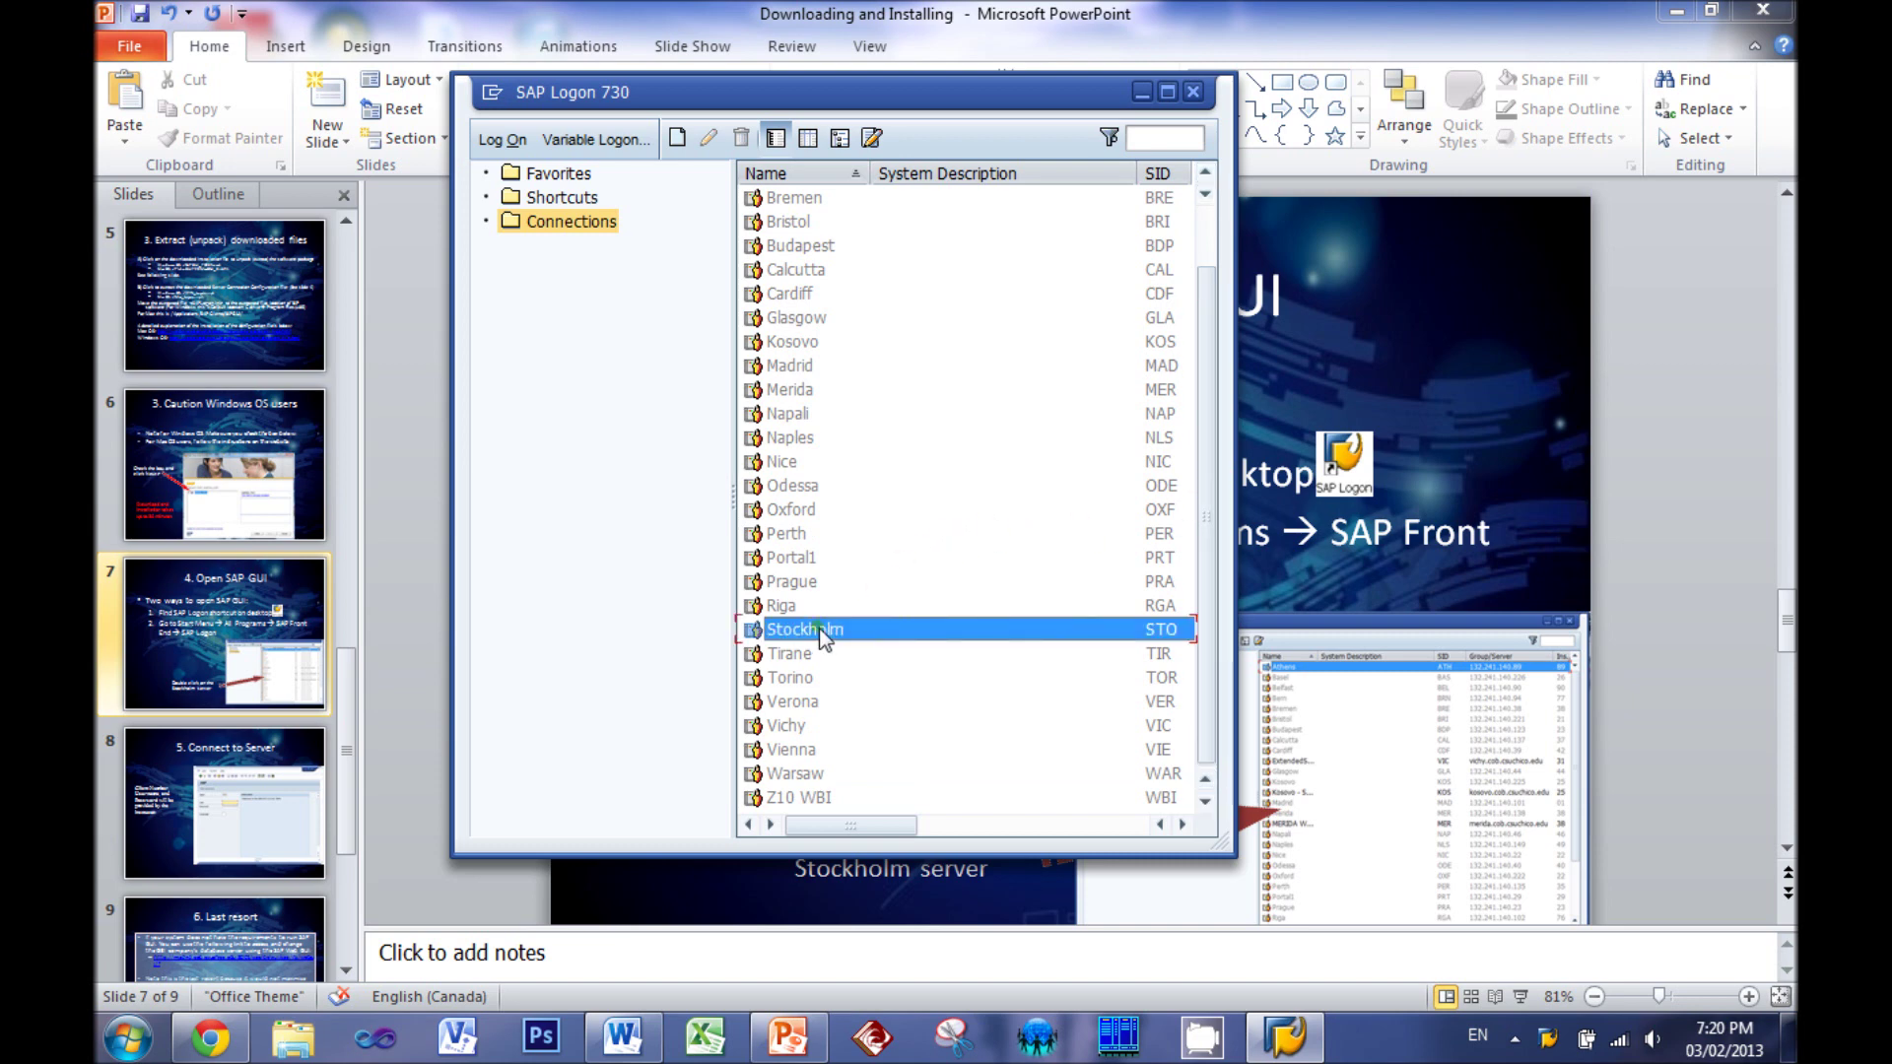
{"action": "double_click", "coordinate": [819, 629]}
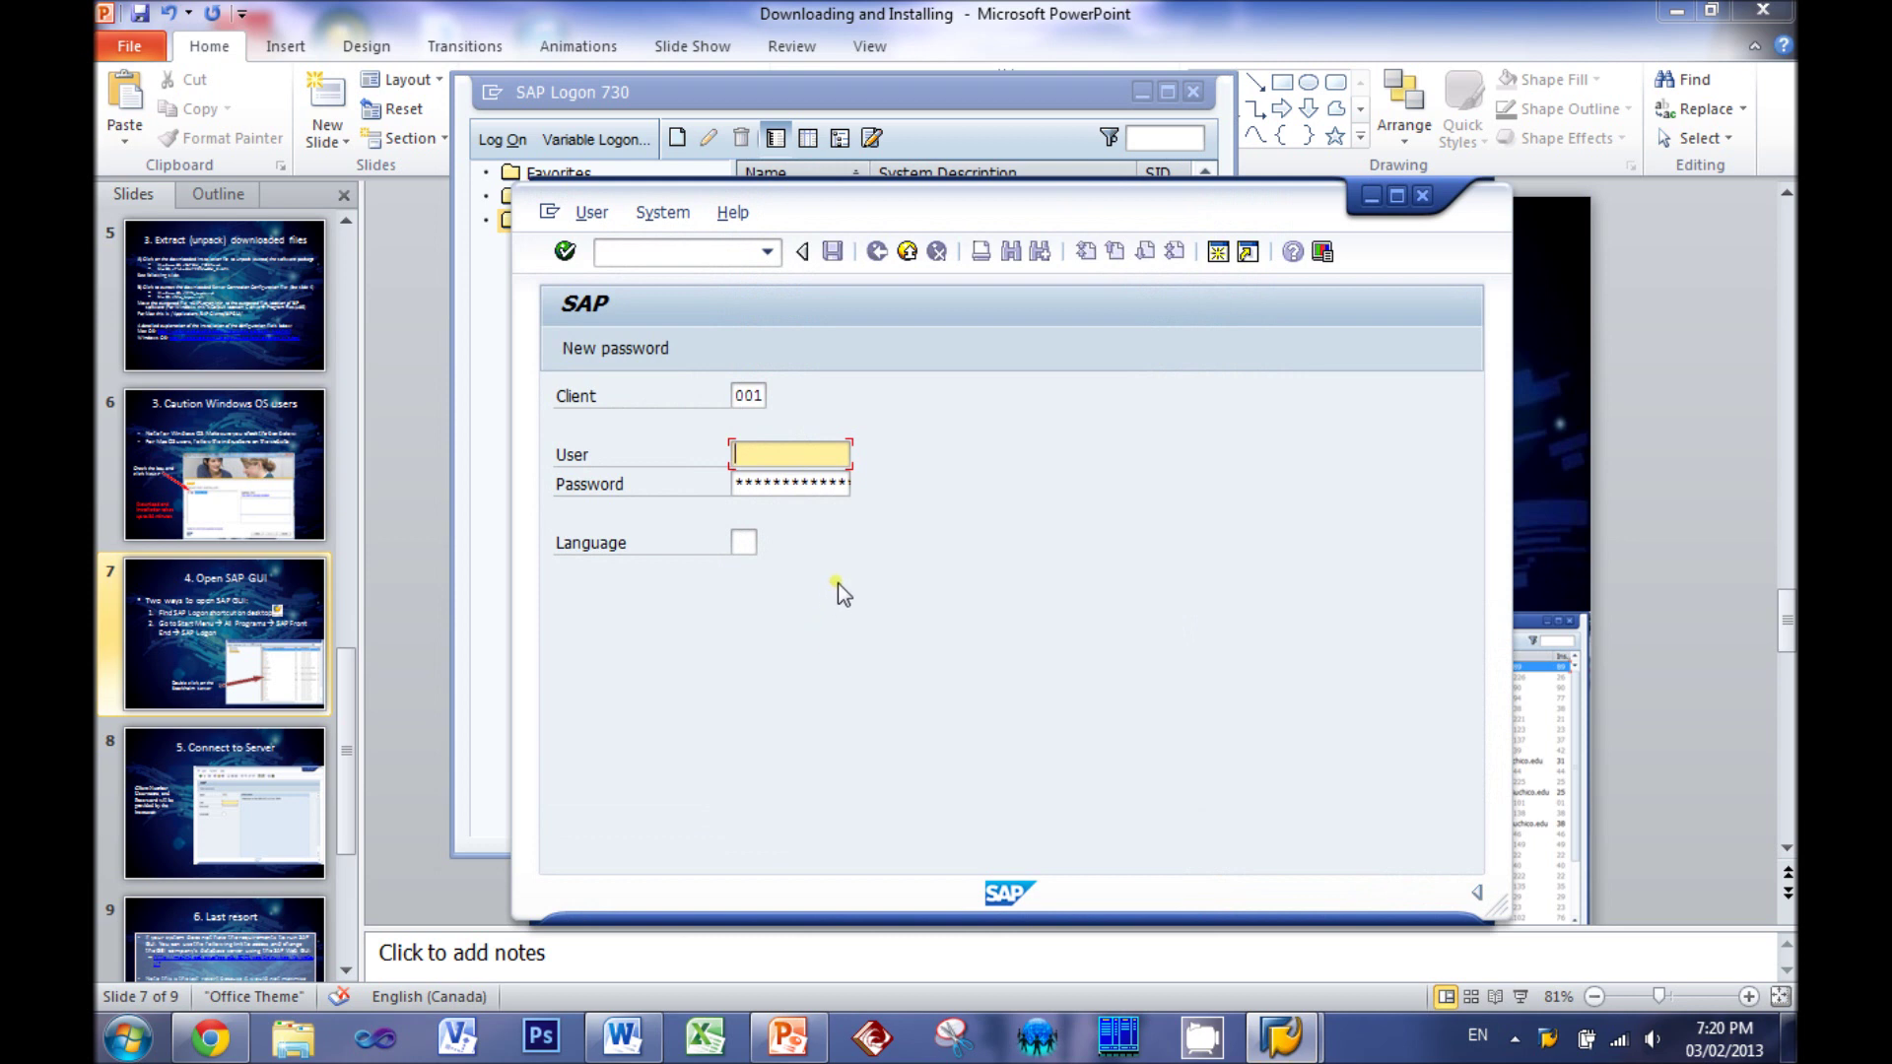
{"action": "left_click_drag", "start_coordinate": [968, 200], "coordinate": [973, 162]}
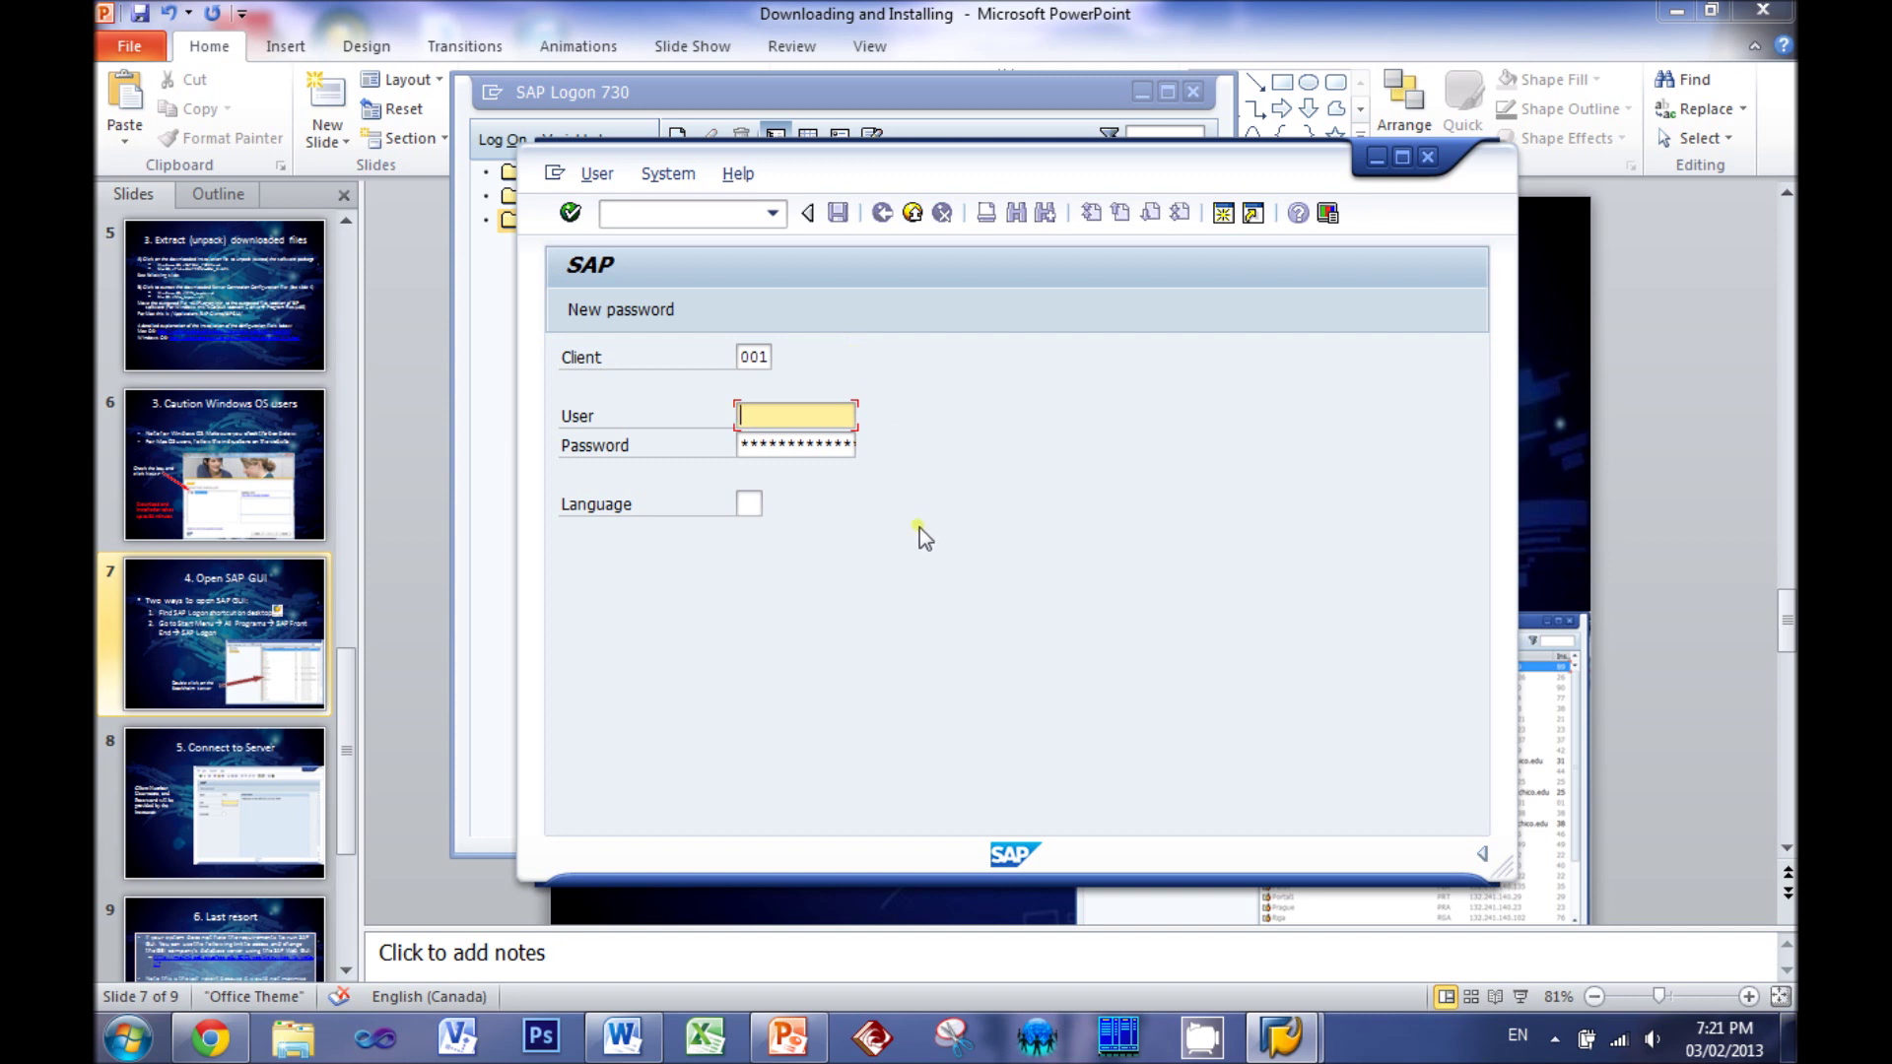
Look up the client number in the Word document and set the client on the SAP logon screen to 220
{"action": "left_click", "coordinate": [621, 1042]}
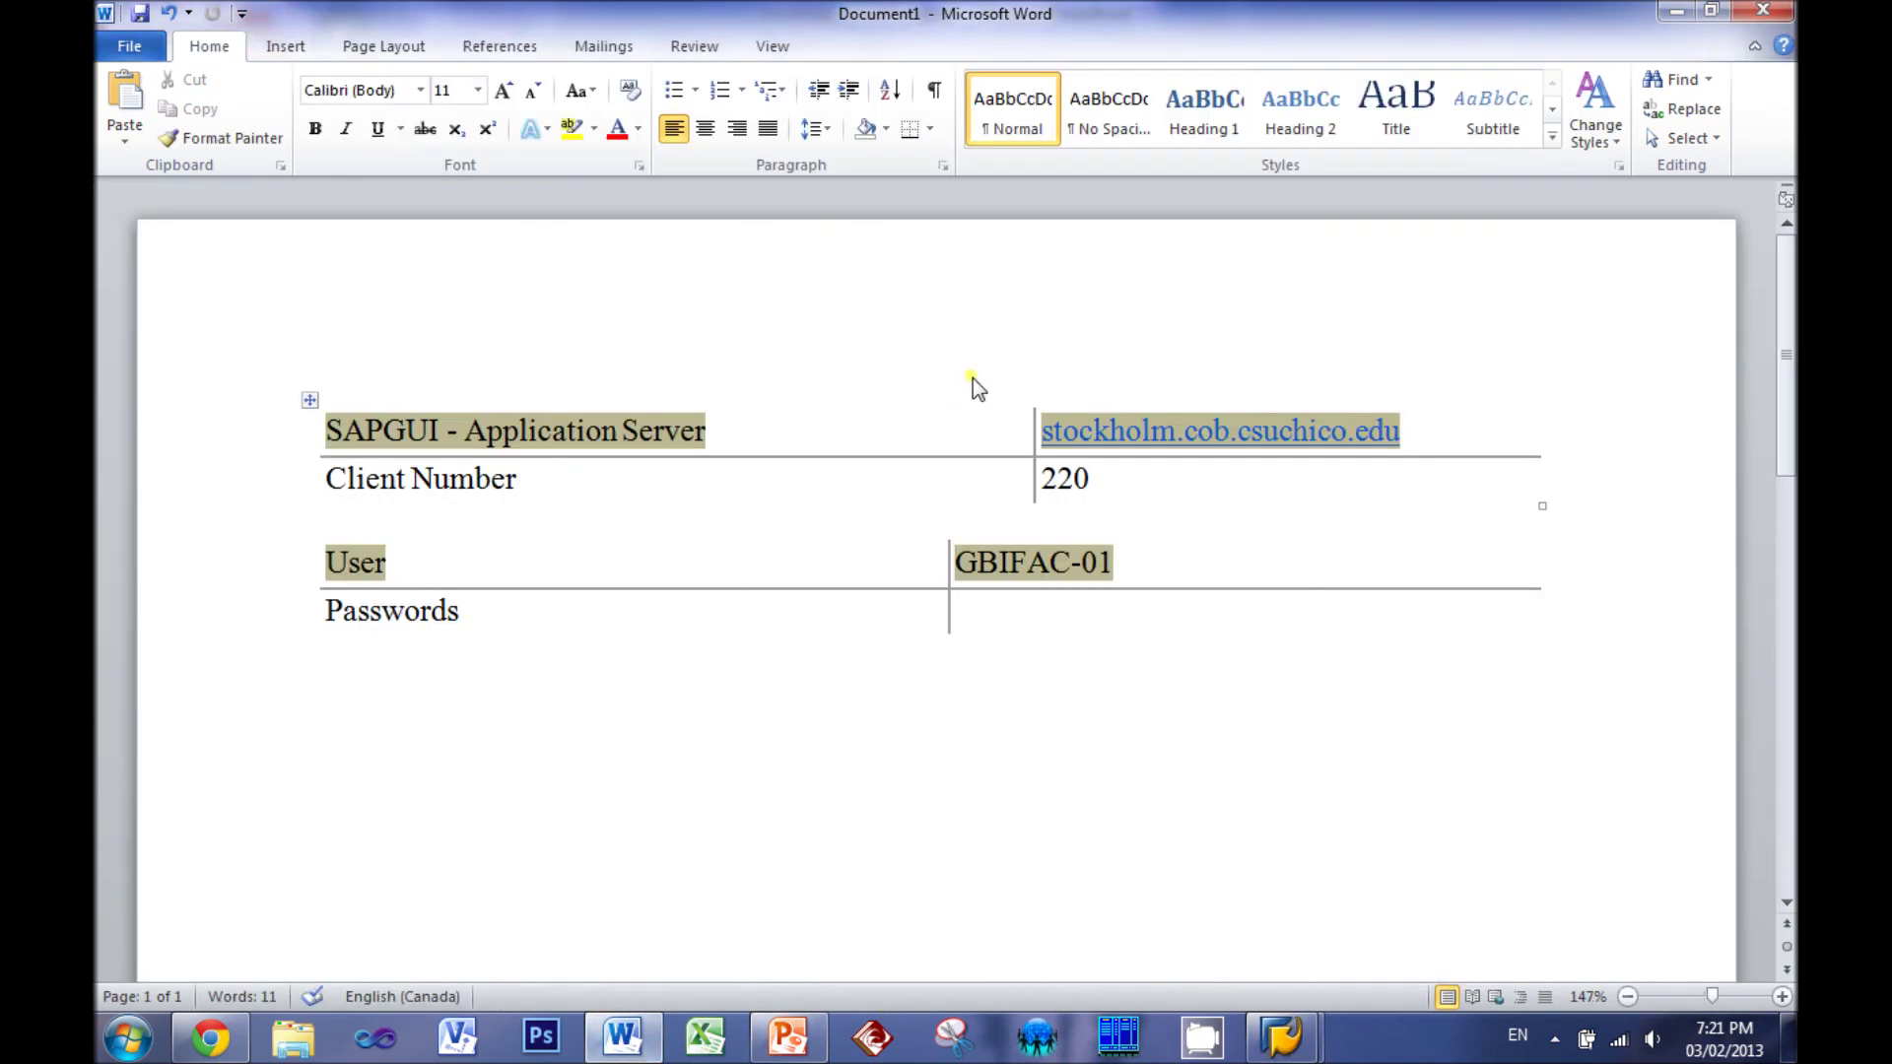
{"action": "left_click_drag", "start_coordinate": [1118, 485], "coordinate": [1043, 477]}
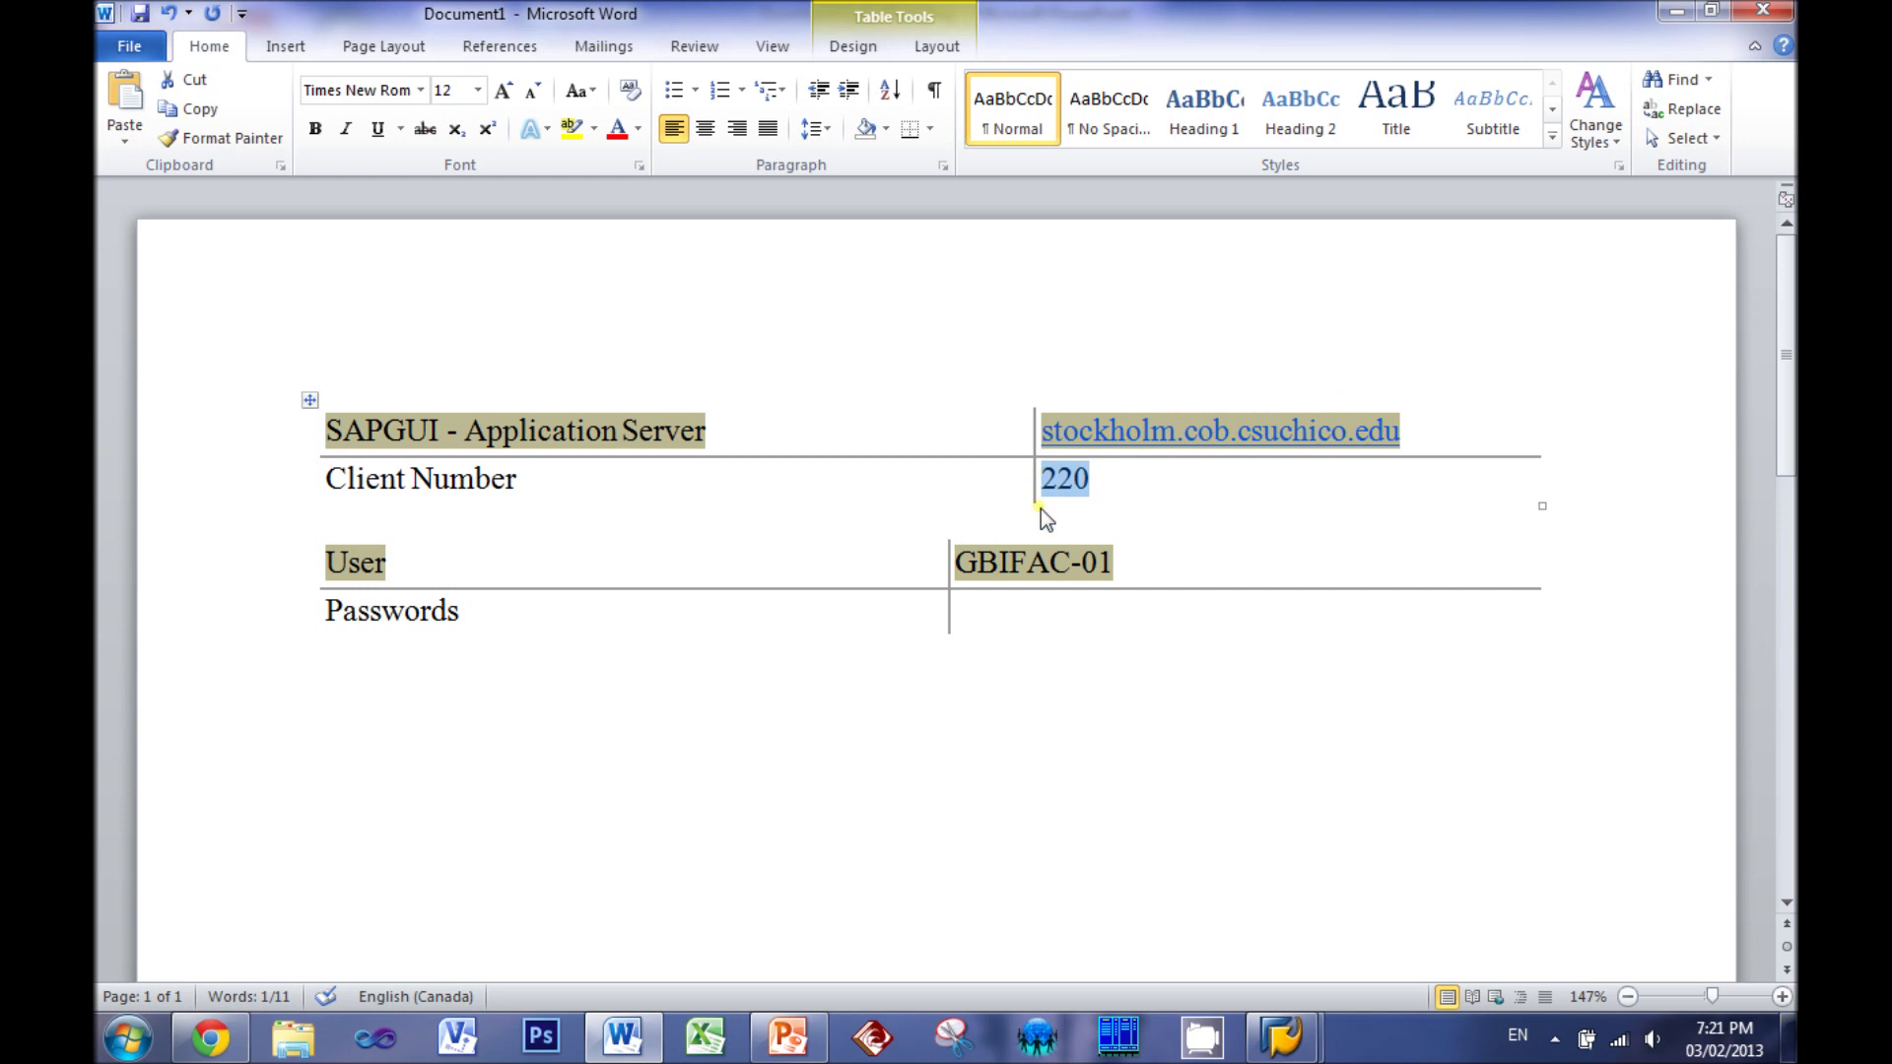
{"action": "left_click", "coordinate": [1281, 1037]}
{"action": "left_click", "coordinate": [1350, 897]}
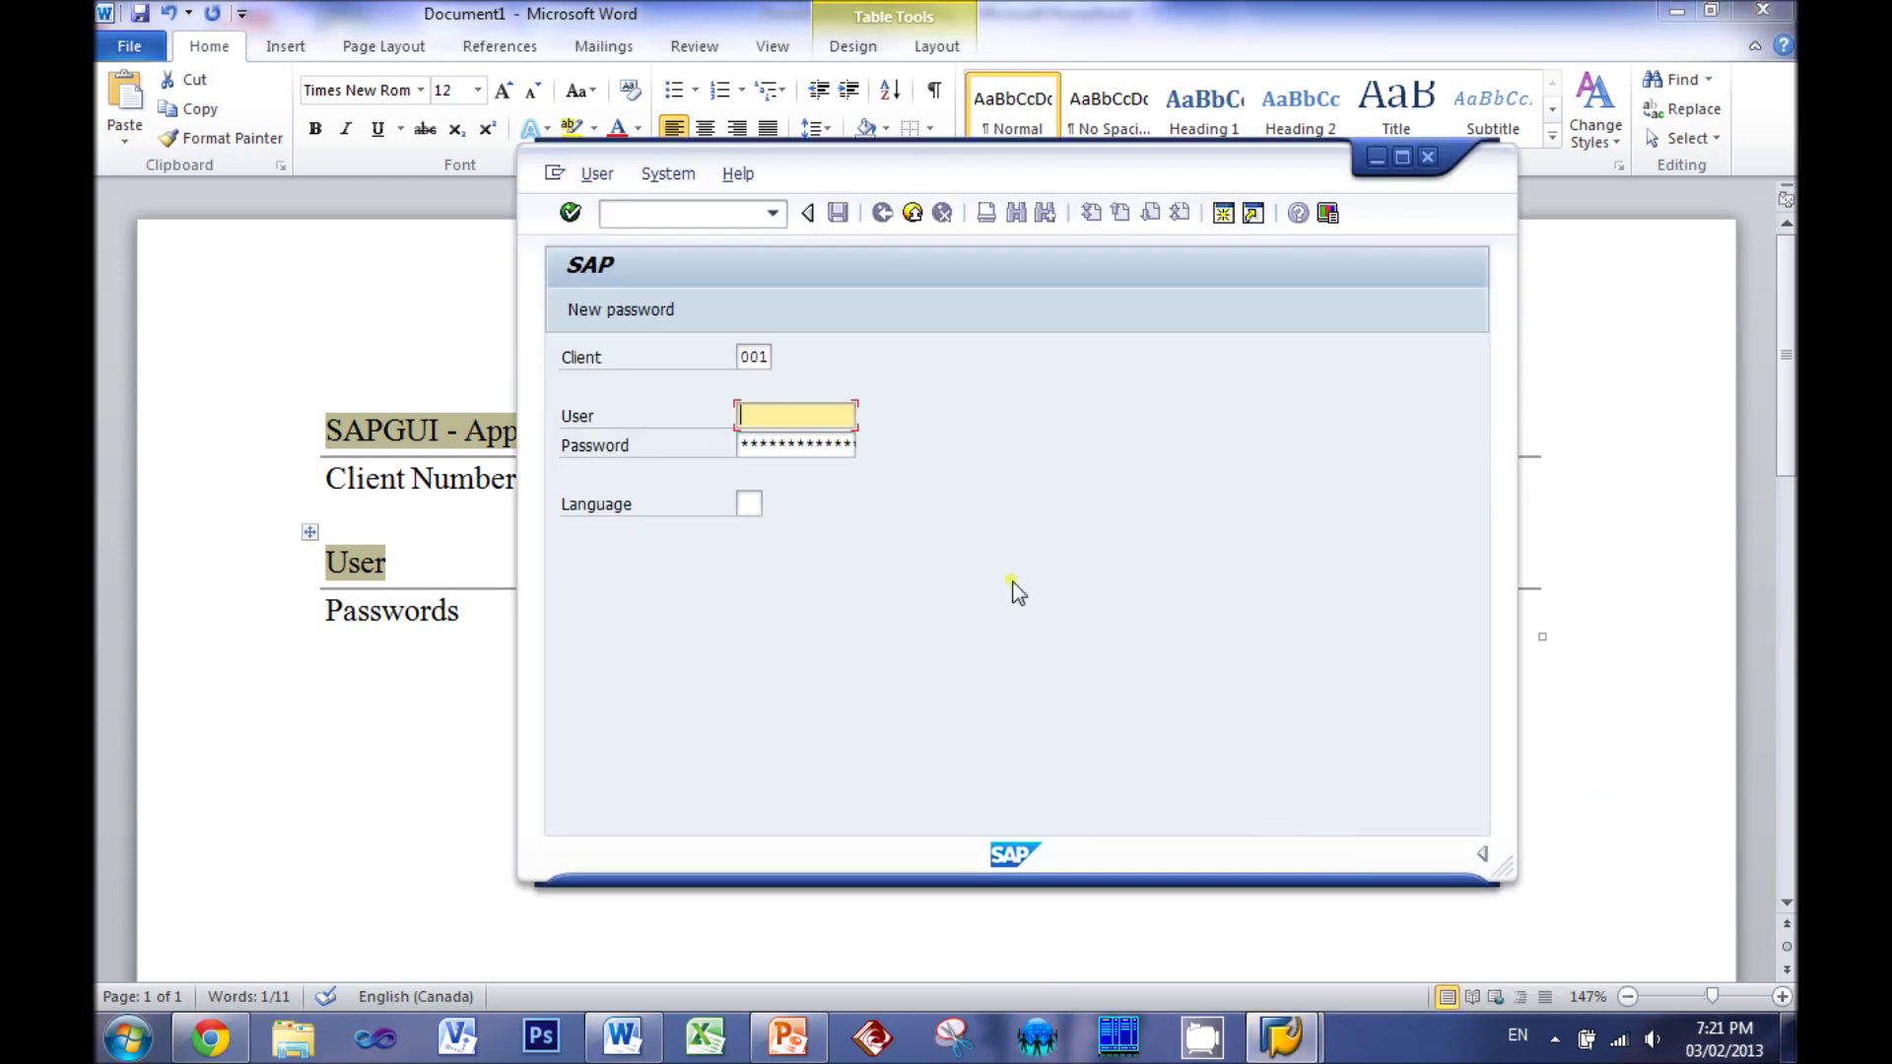
{"action": "double_click", "coordinate": [754, 358]}
{"action": "type", "text": "0"}
{"action": "type", "text": "220"}
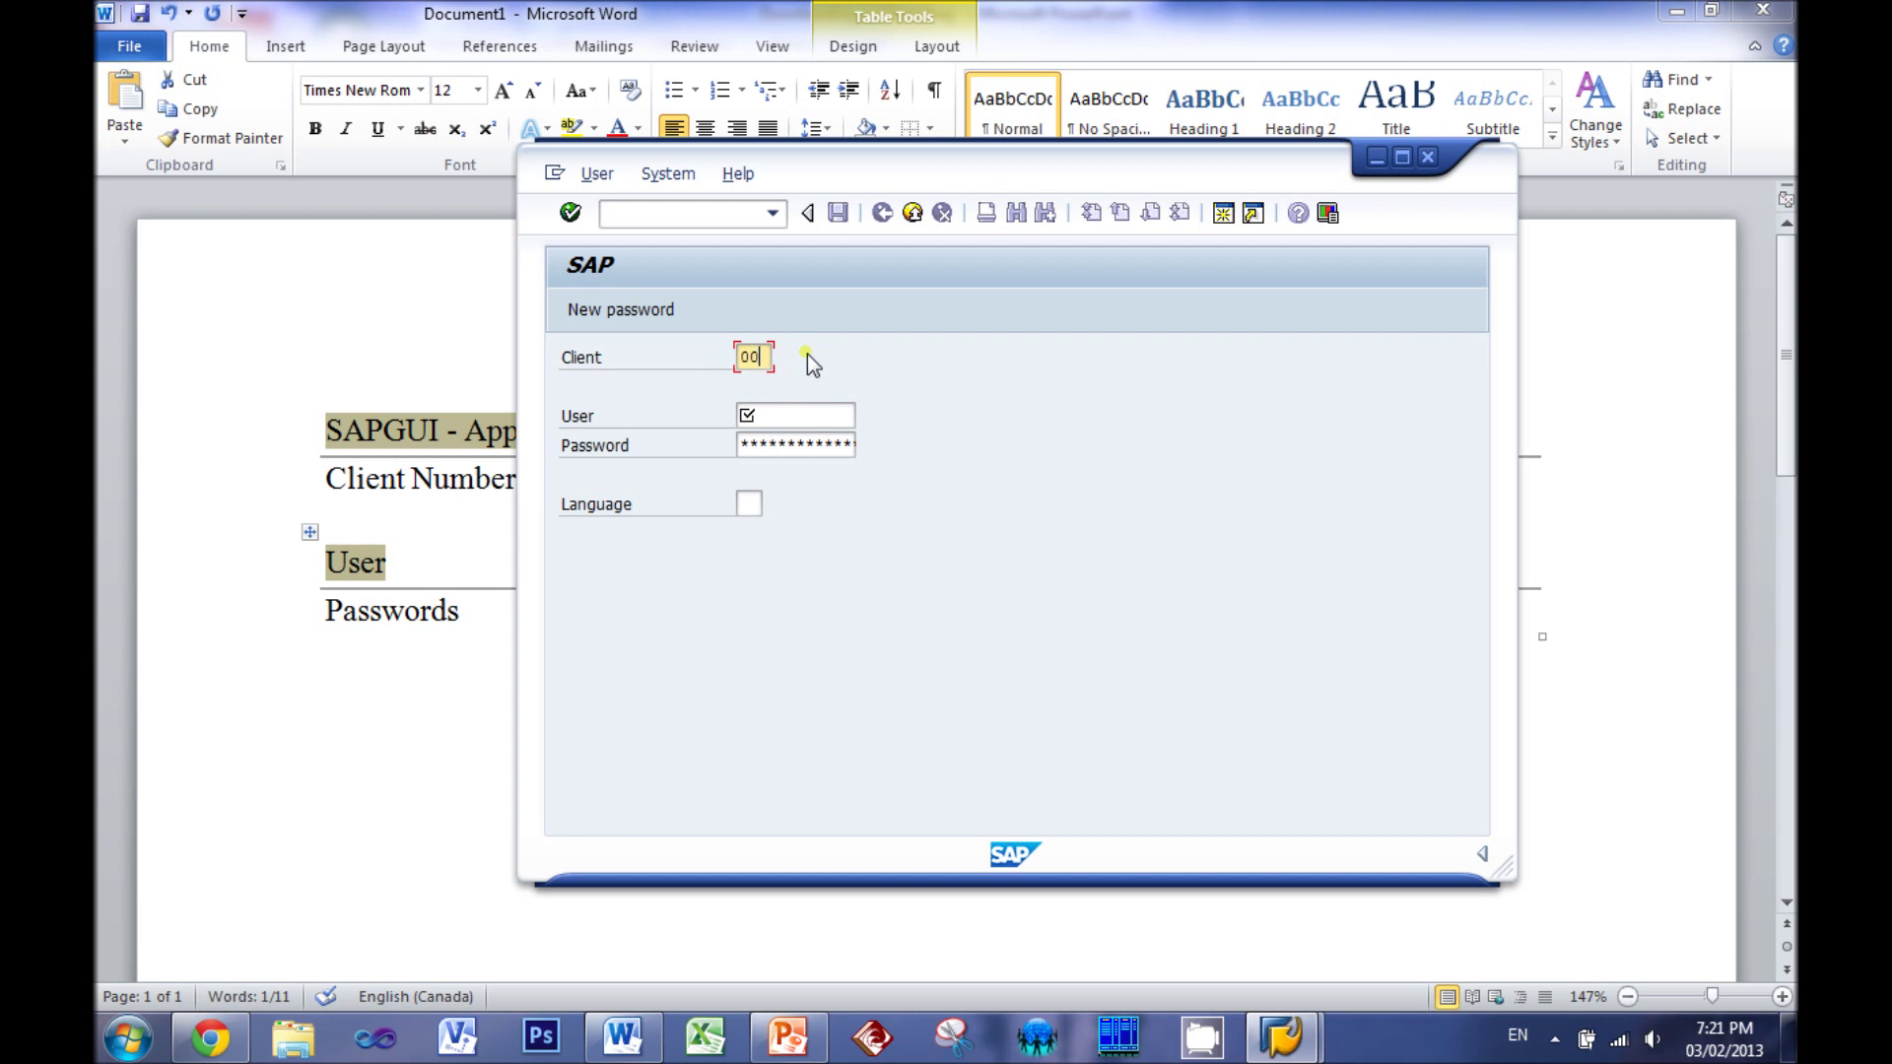
{"action": "left_click", "coordinate": [807, 353]}
Copy the user ID from the Word document's table into the User field of the SAP logon screen
{"action": "left_click", "coordinate": [370, 676]}
{"action": "left_click_drag", "start_coordinate": [1155, 571], "coordinate": [961, 570]}
{"action": "key", "text": "ctrl+c"}
{"action": "mouse_move", "coordinate": [1281, 1037]}
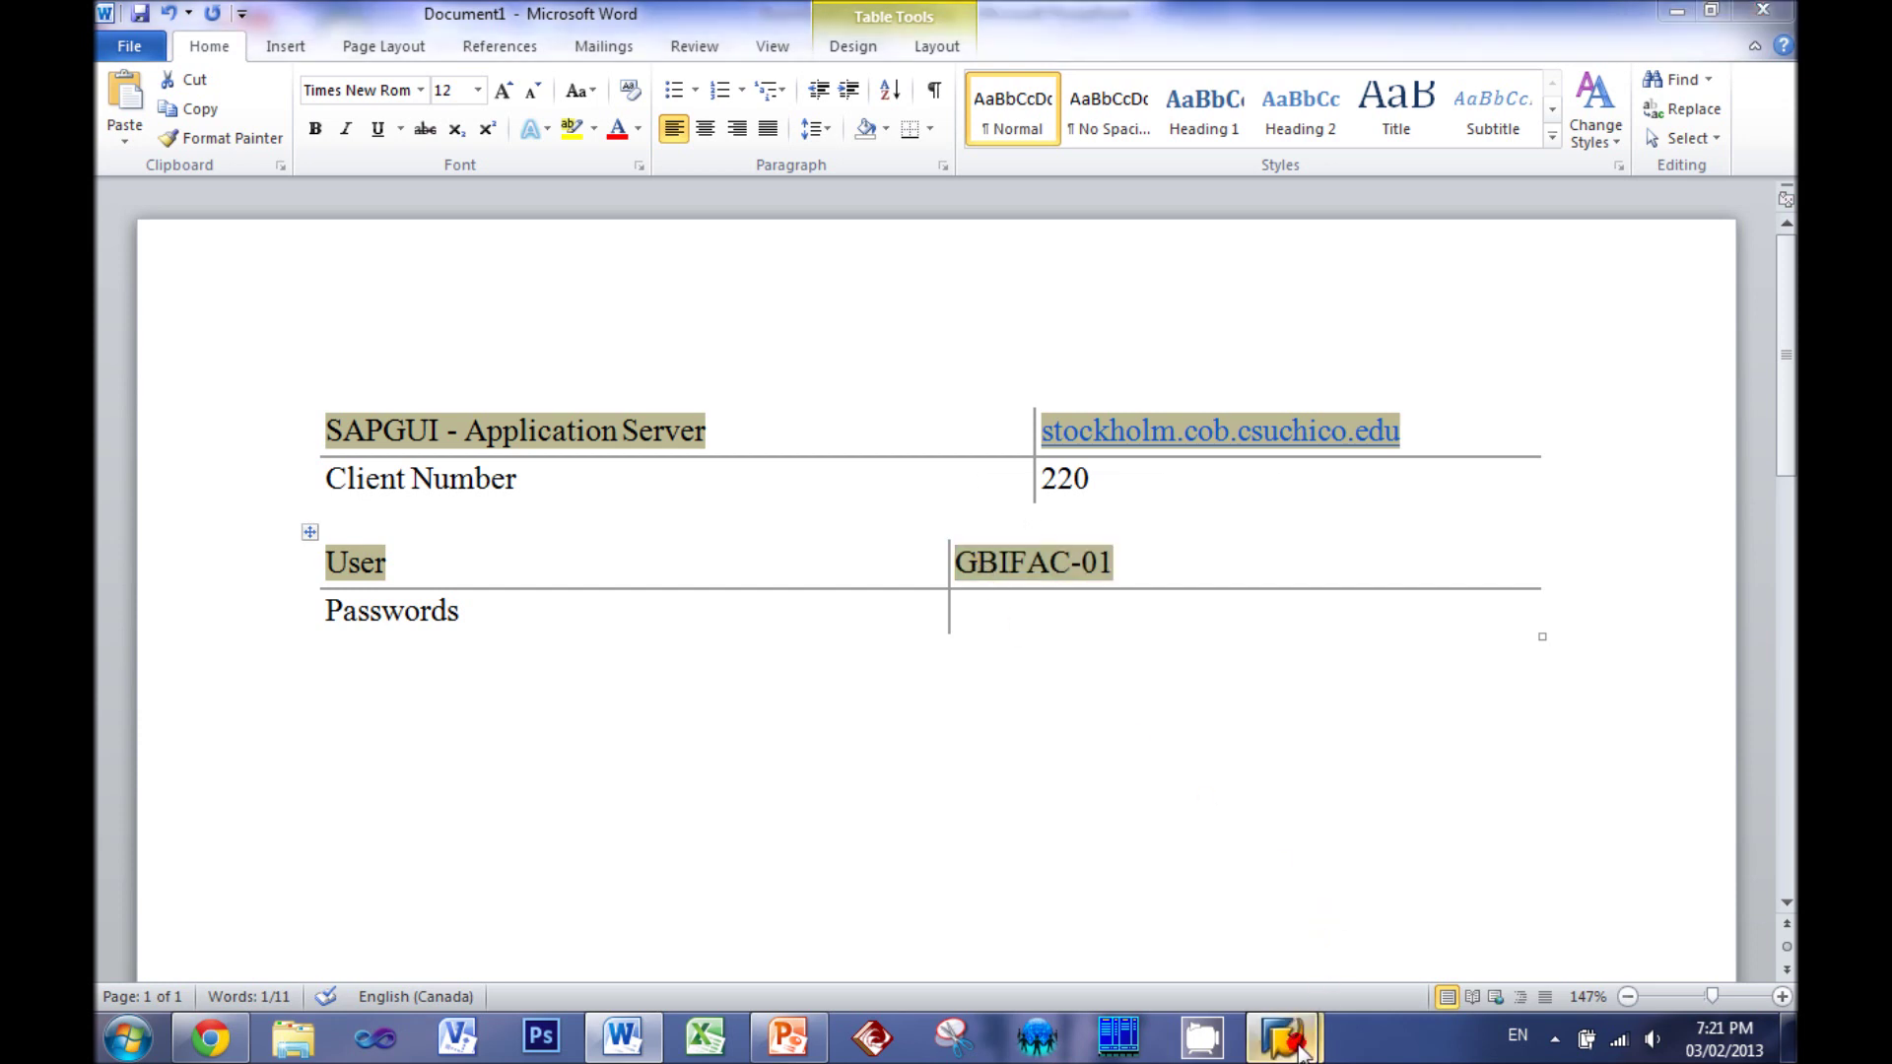
{"action": "left_click", "coordinate": [1373, 887]}
{"action": "left_click", "coordinate": [764, 415]}
{"action": "key", "text": "ctrl+v"}
Enter the account password, log on to the Stockholm server and maximize the SAP Easy Access window
{"action": "left_click", "coordinate": [800, 446]}
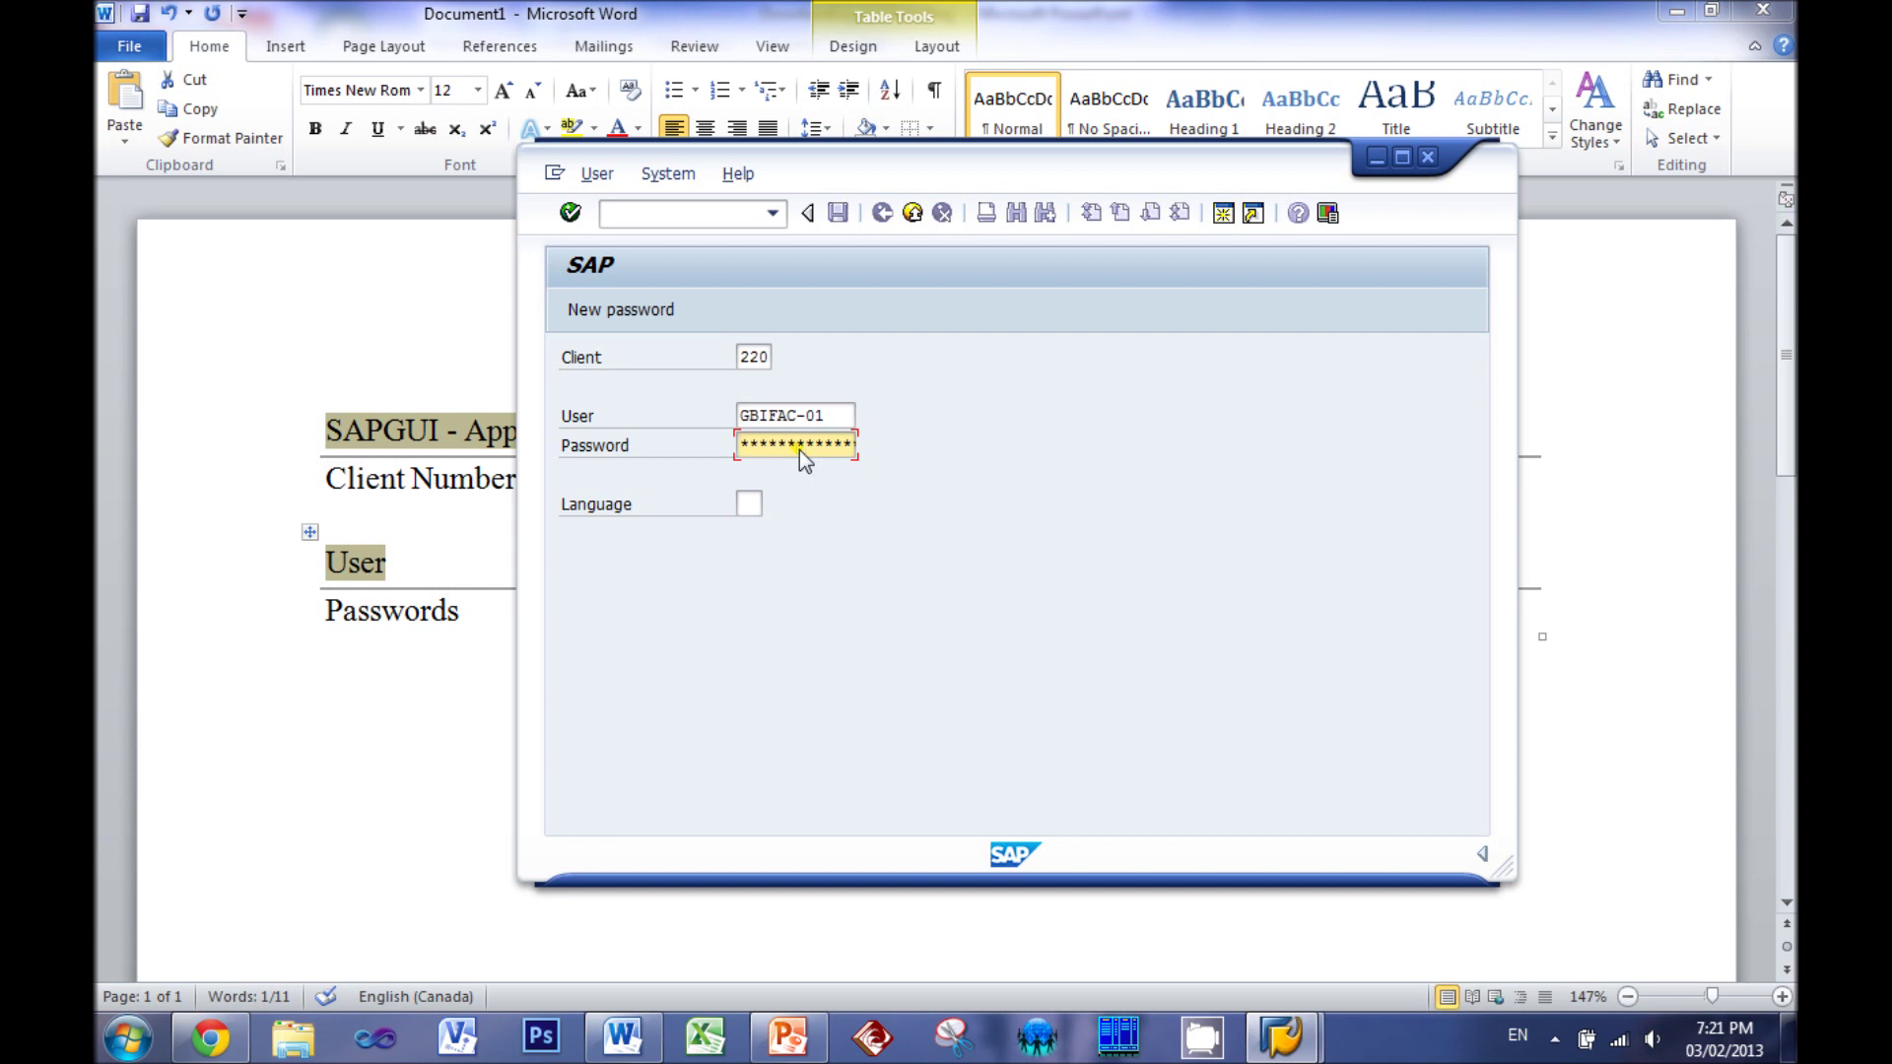
{"action": "key", "text": "Return"}
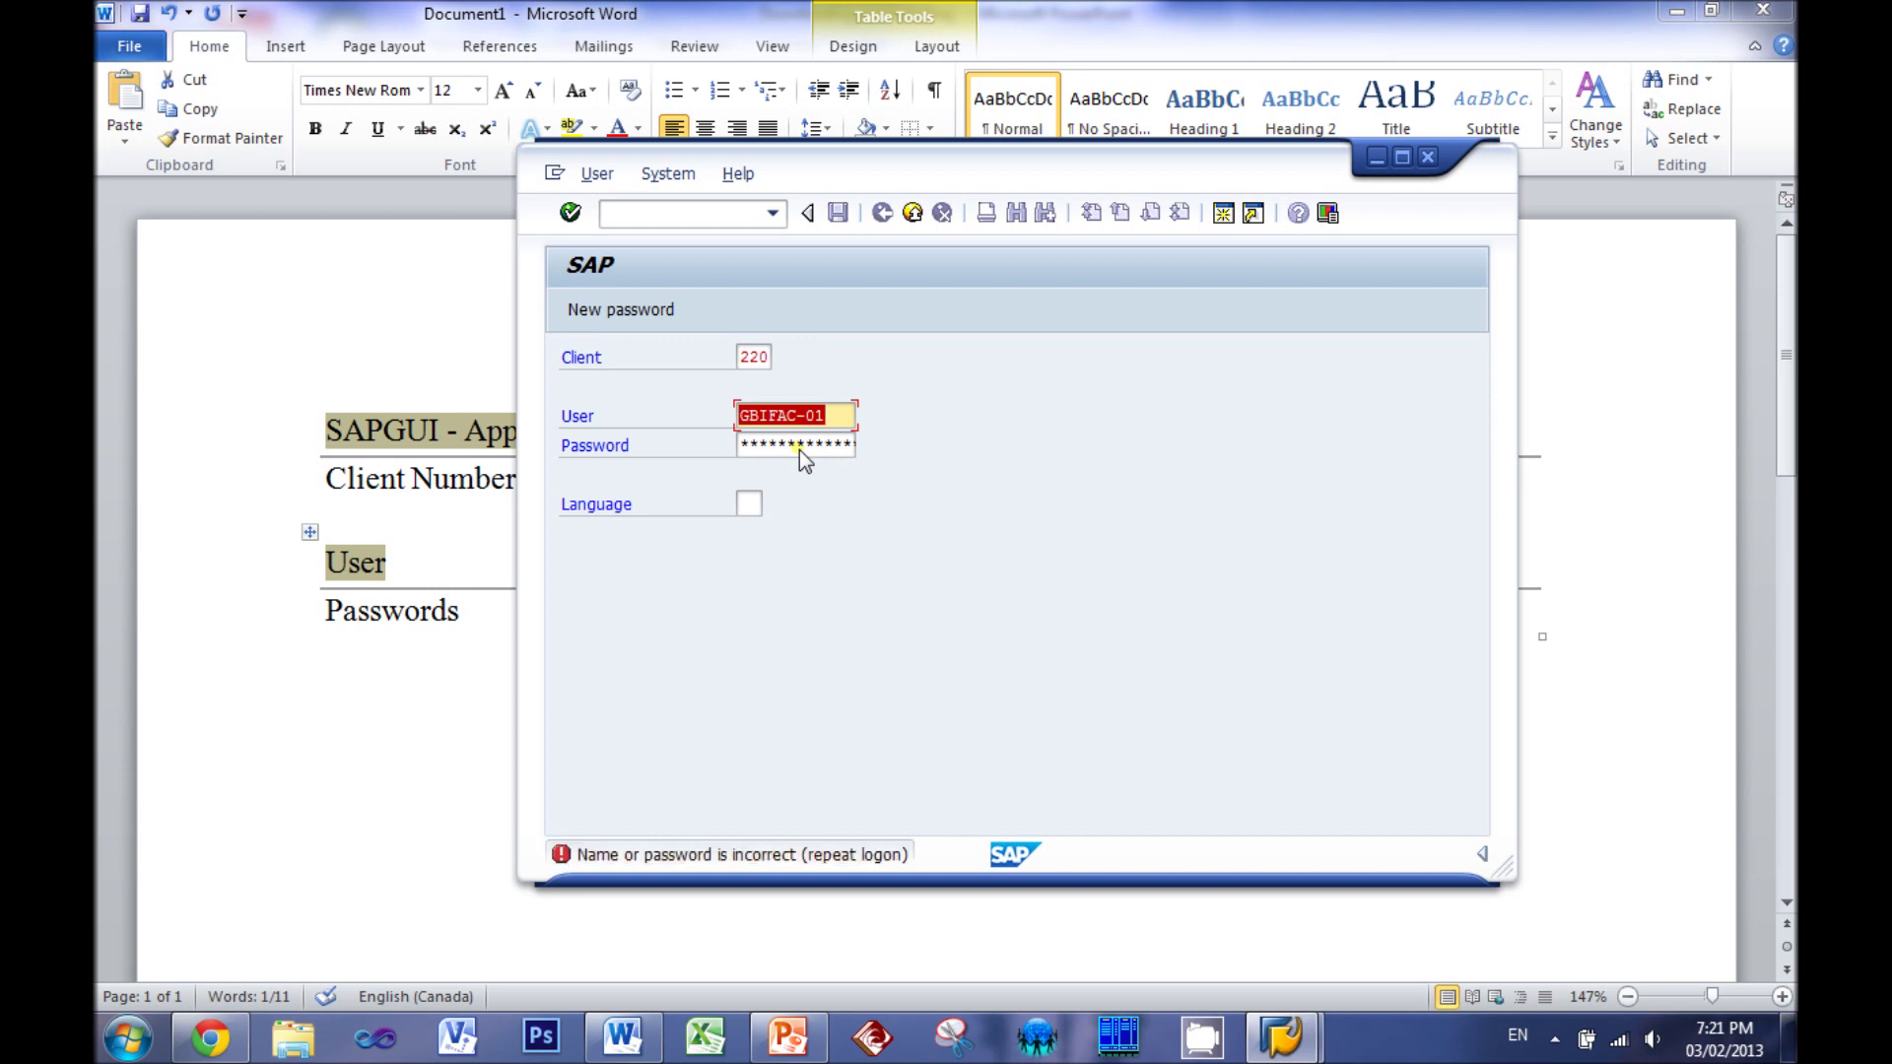
{"action": "key", "text": "Tab"}
{"action": "type", "text": "******"}
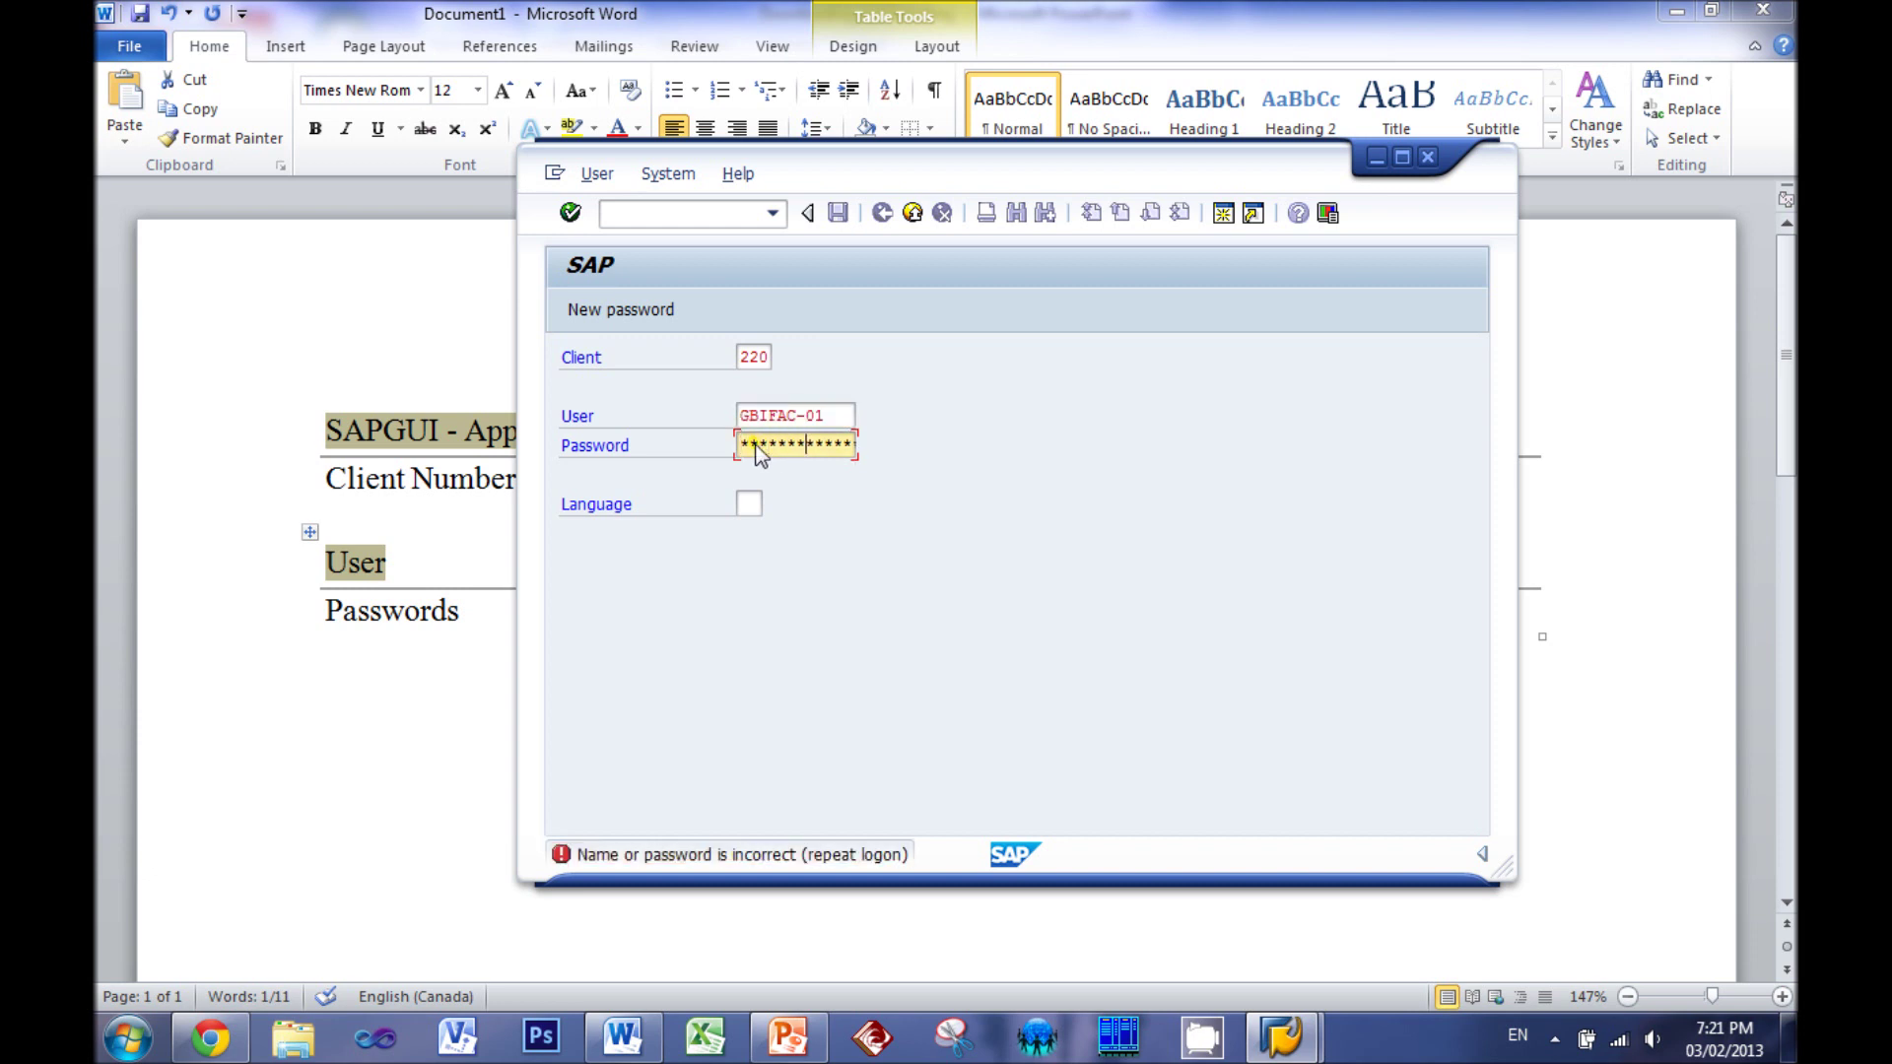
{"action": "key", "text": "Return"}
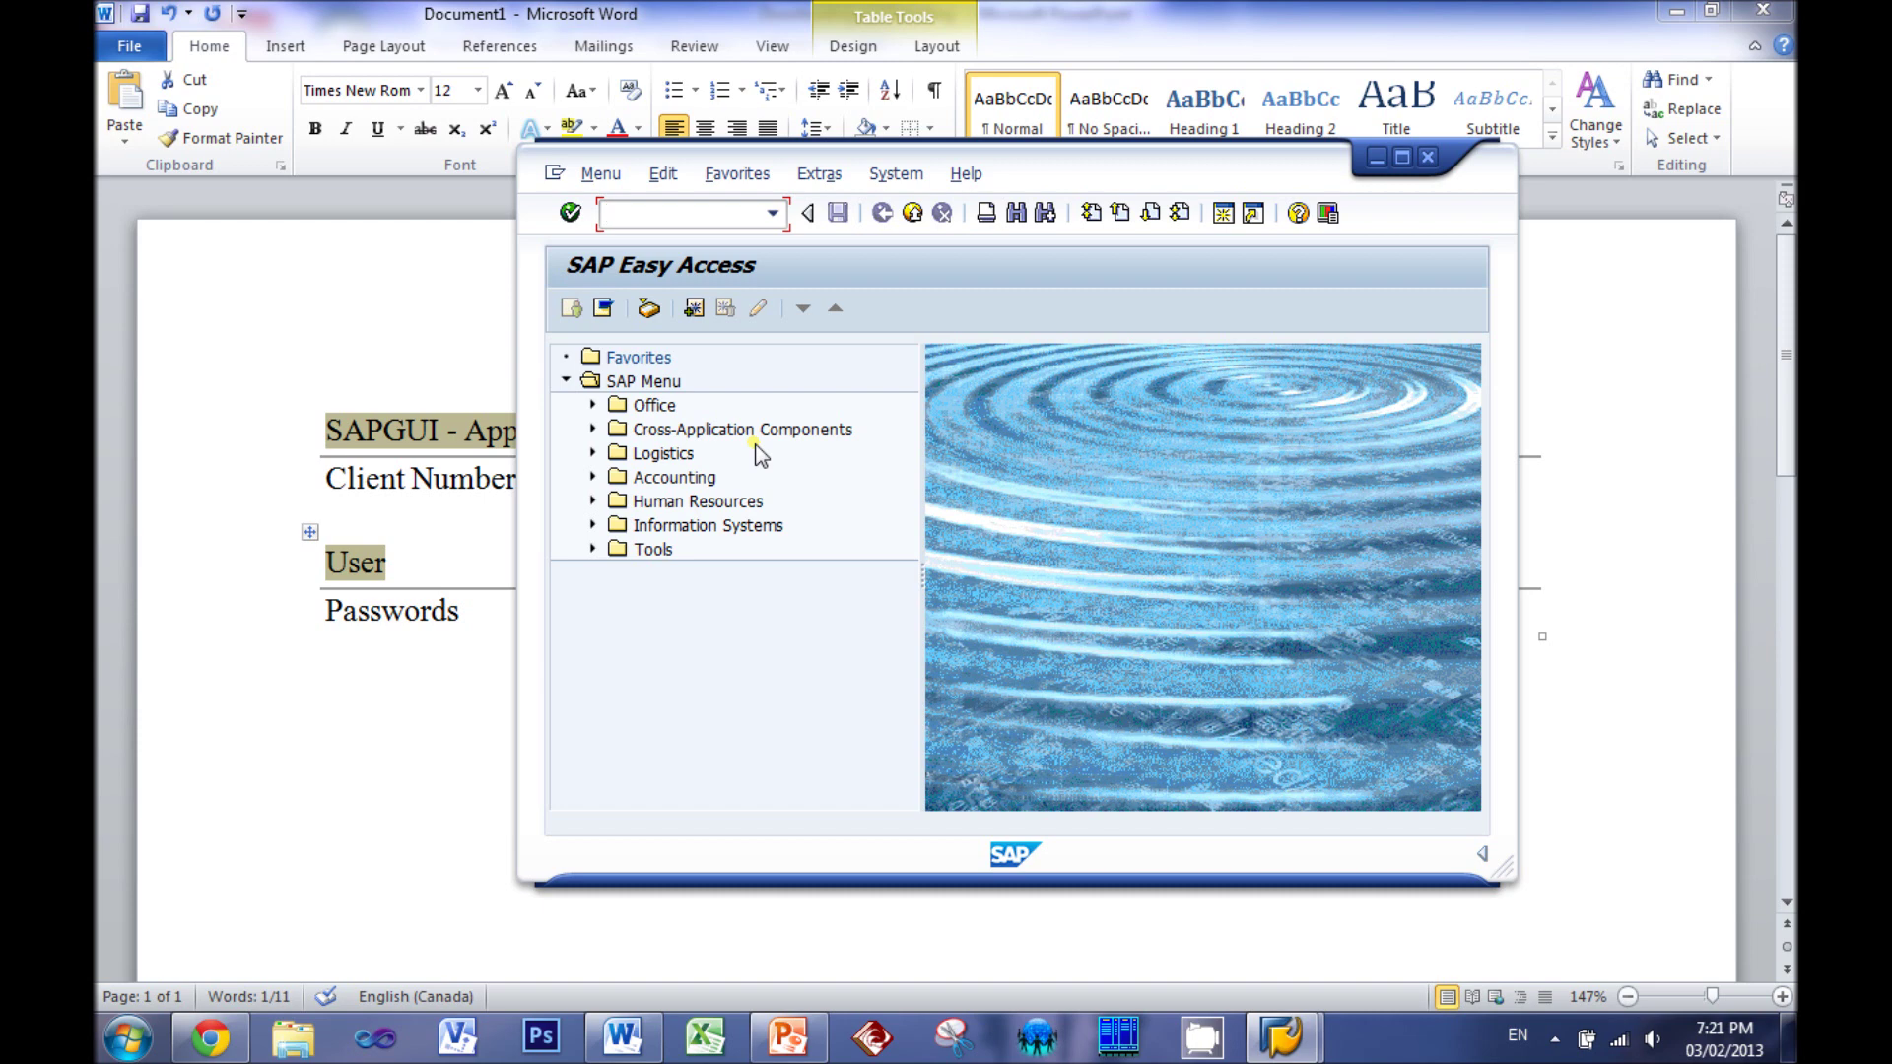
{"action": "left_click", "coordinate": [1403, 158]}
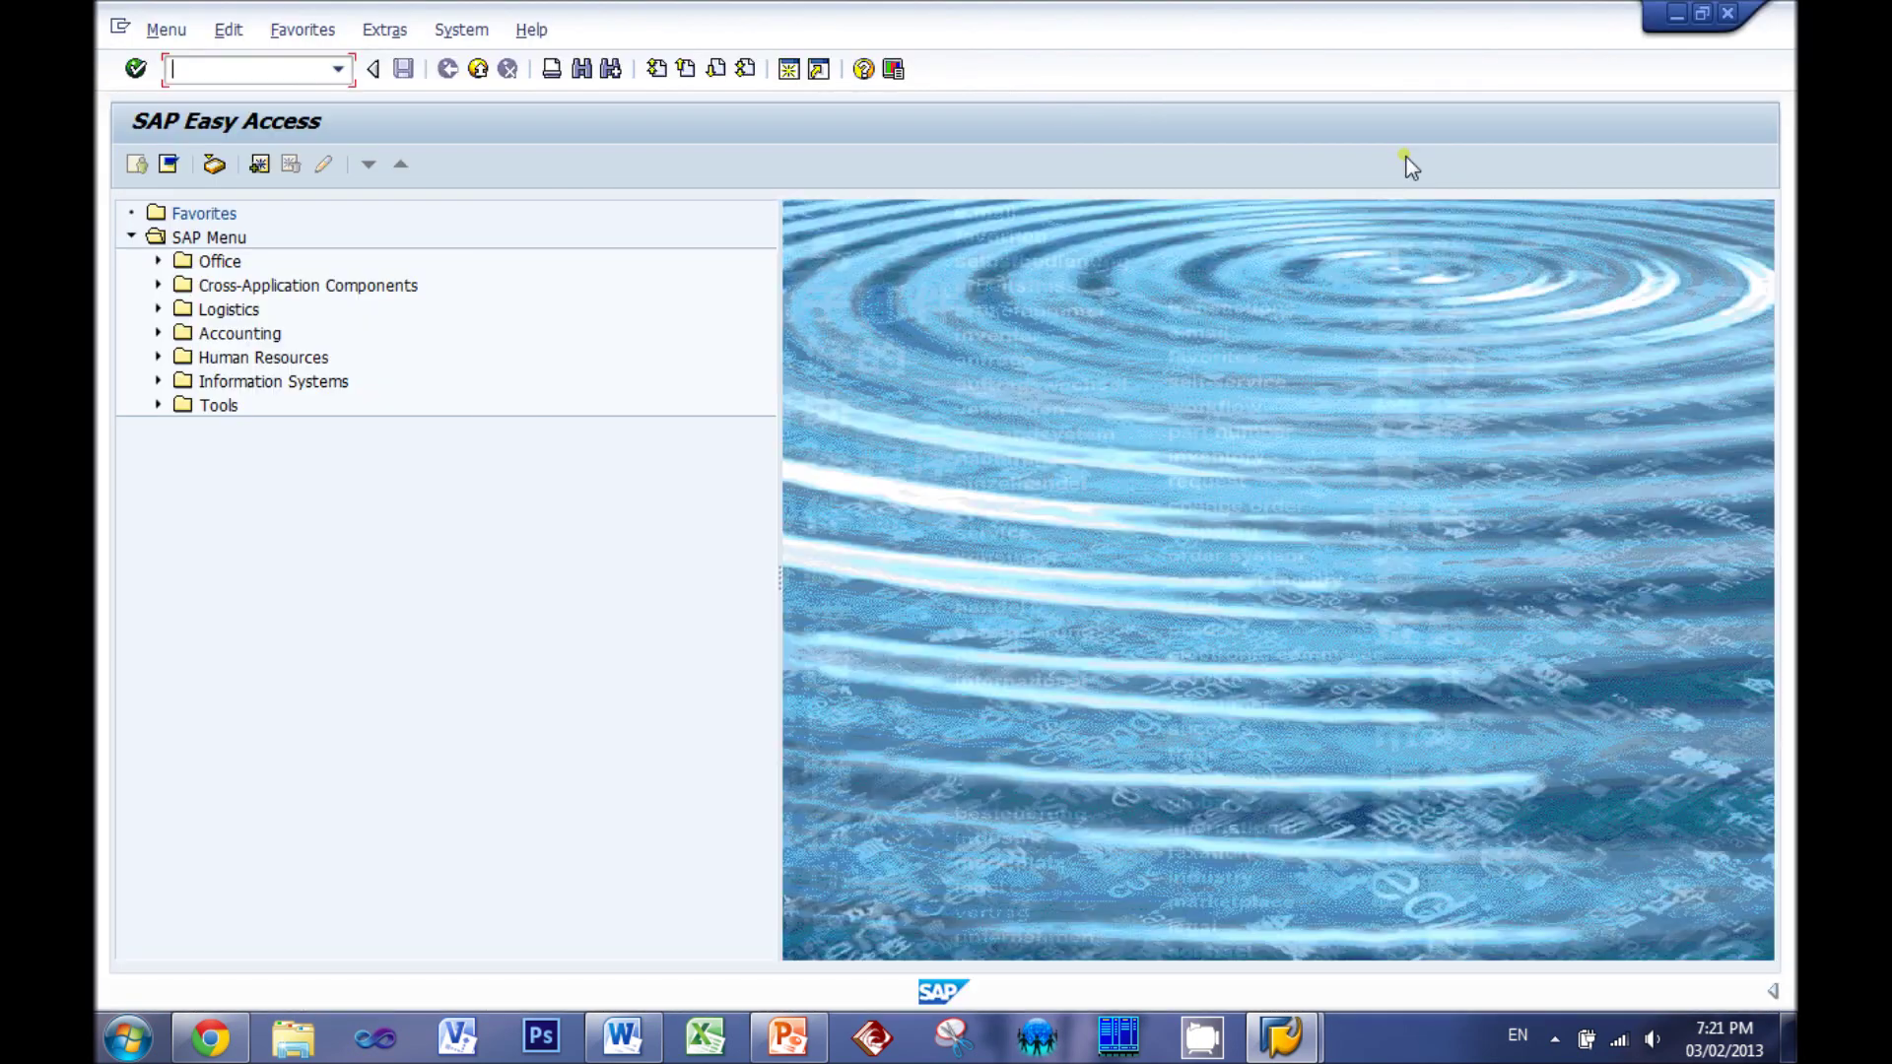